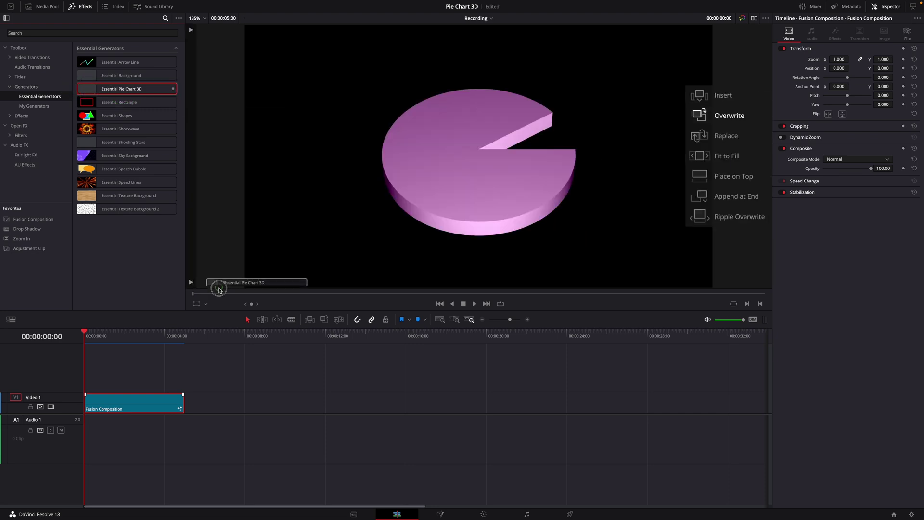
Place the Essential Pie Chart 3D generator on Video 1 near 7 s and select it
{"action": "left_click_drag", "start_coordinate": [85, 89], "coordinate": [239, 402]}
{"action": "left_click", "coordinate": [253, 337]}
{"action": "left_click", "coordinate": [277, 401]}
{"action": "left_click_drag", "start_coordinate": [256, 336], "coordinate": [262, 337]}
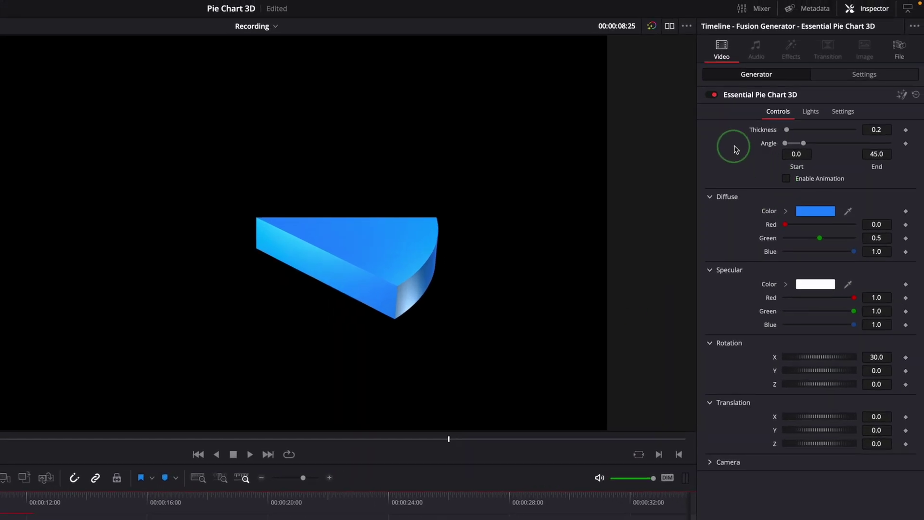
Widen the wedge to a 50° end angle and enable its build-in animation
{"action": "left_click_drag", "start_coordinate": [787, 131], "coordinate": [789, 132]}
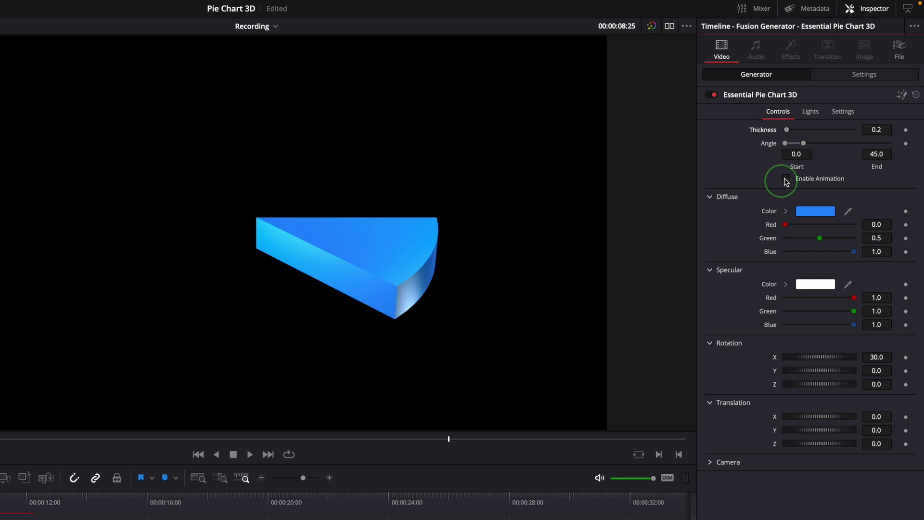
{"action": "left_click_drag", "start_coordinate": [804, 143], "coordinate": [800, 148]}
{"action": "left_click", "coordinate": [786, 180]}
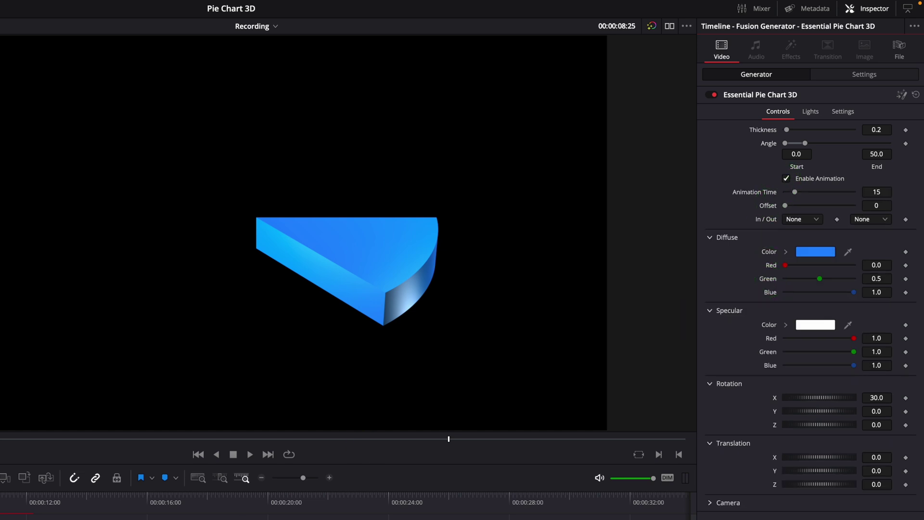
{"action": "key", "text": "shift+Left"}
{"action": "key", "text": "space"}
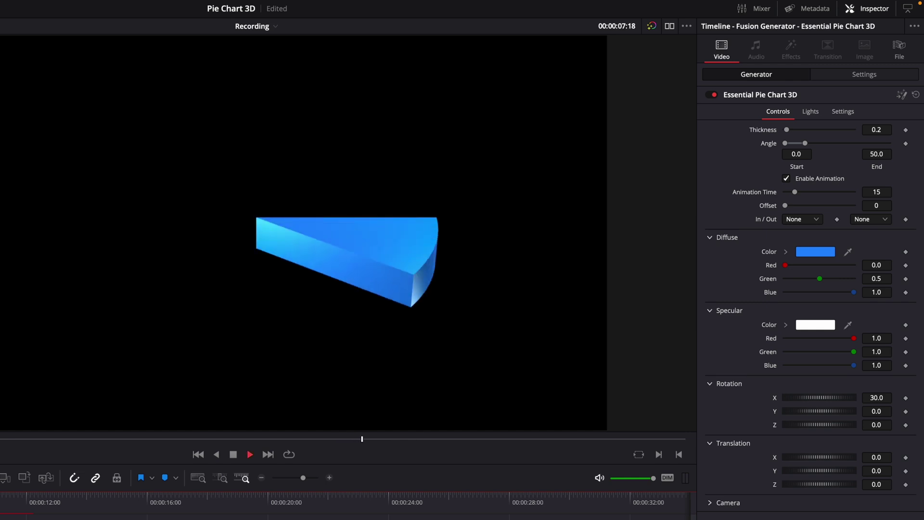
Set the animation time to 30 and the animation offset to 16
{"action": "left_click", "coordinate": [875, 192]}
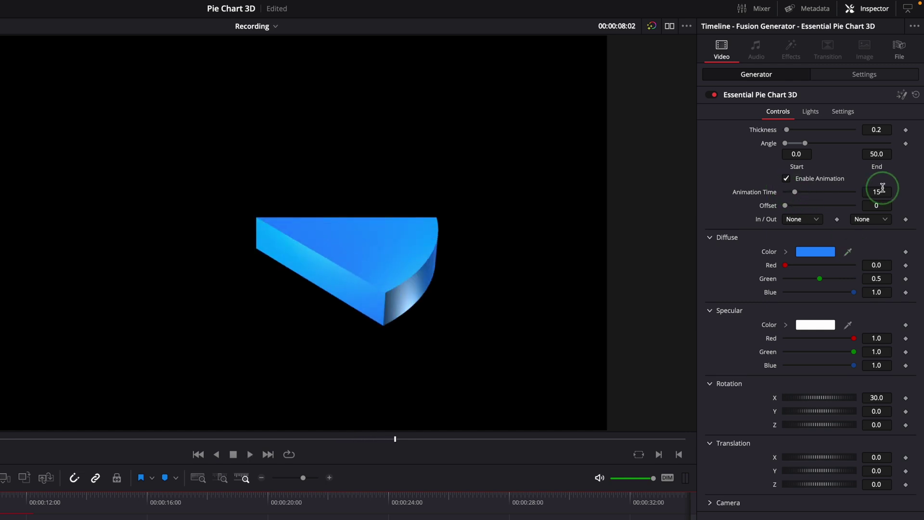
{"action": "type", "text": "30"}
{"action": "key", "text": "Return"}
{"action": "key", "text": "space"}
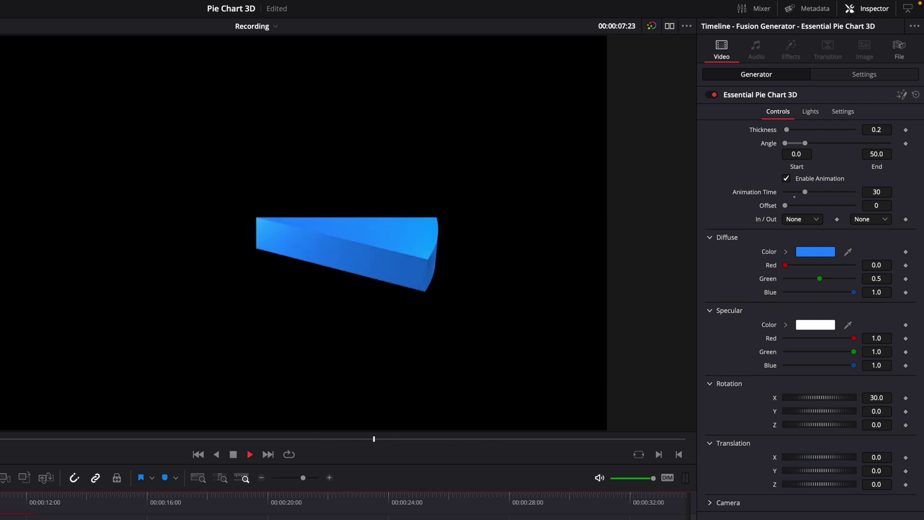
{"action": "key", "text": "space"}
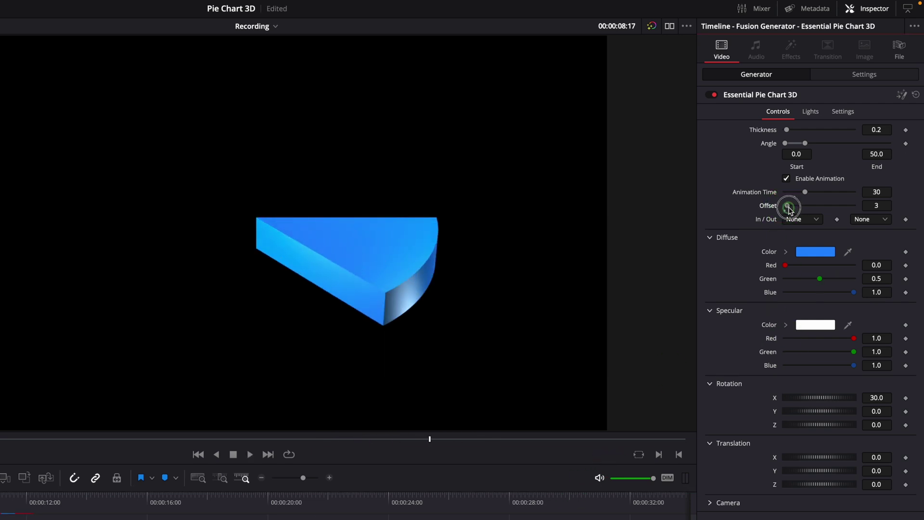
{"action": "left_click_drag", "start_coordinate": [786, 206], "coordinate": [795, 205]}
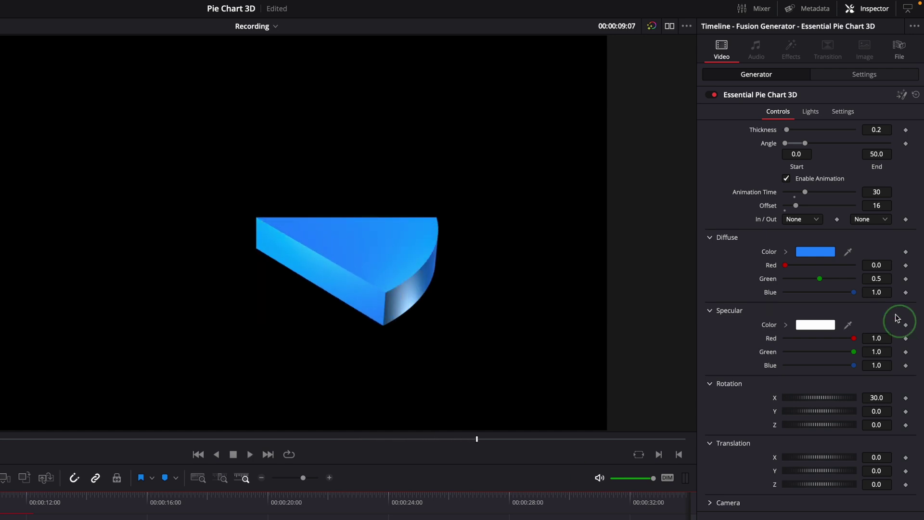
Reset the animation offset to 0, then try Elastic end easing and undo it
{"action": "double_click", "coordinate": [766, 205]}
{"action": "left_click", "coordinate": [802, 219]}
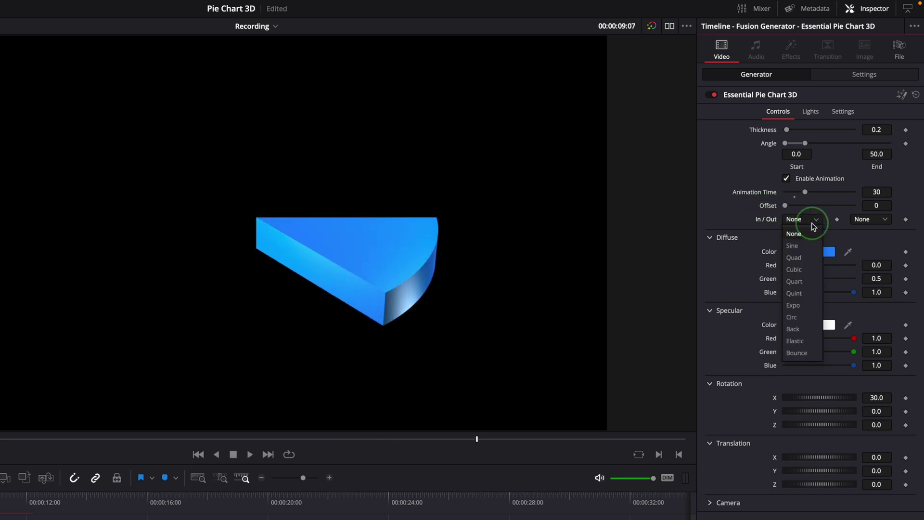
{"action": "left_click", "coordinate": [869, 220]}
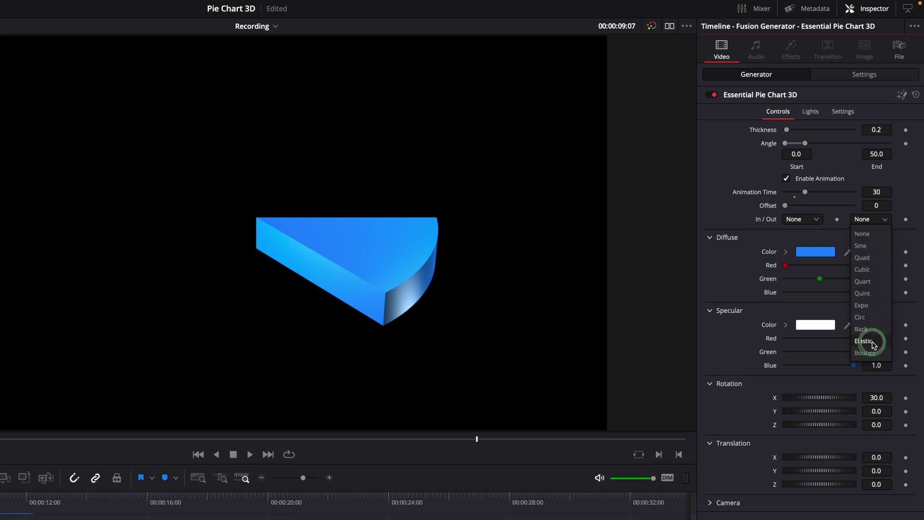
{"action": "left_click", "coordinate": [870, 342]}
{"action": "key", "text": "slash"}
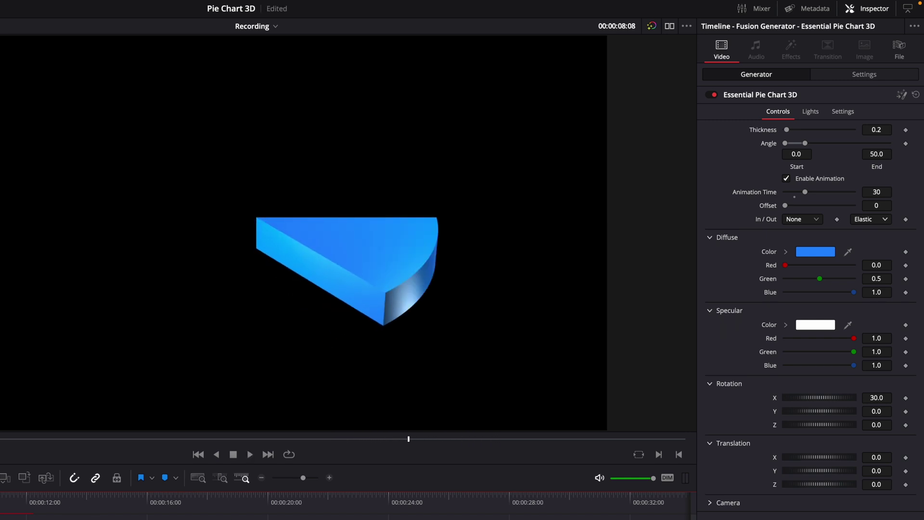
{"action": "key", "text": "ctrl+z"}
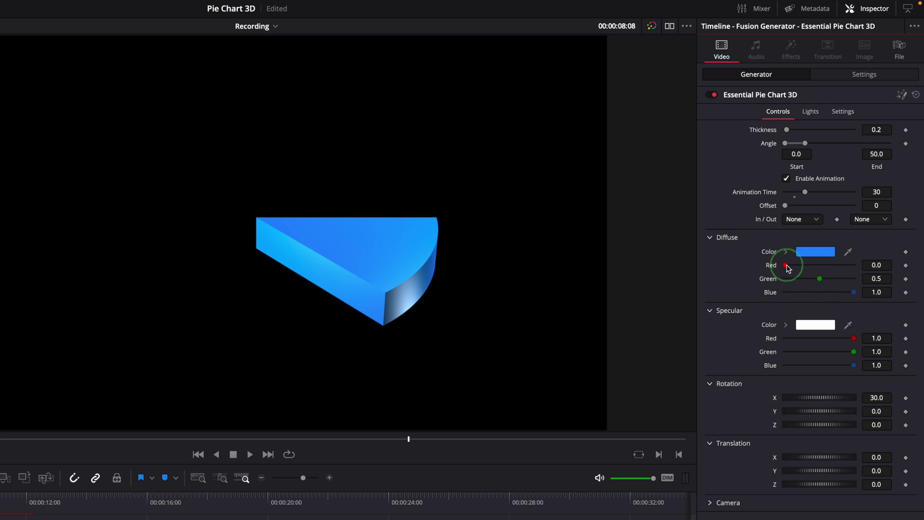
Preview redder diffuse and pink specular colours, undoing both
{"action": "left_click_drag", "start_coordinate": [787, 269], "coordinate": [867, 269]}
{"action": "key", "text": "ctrl+z"}
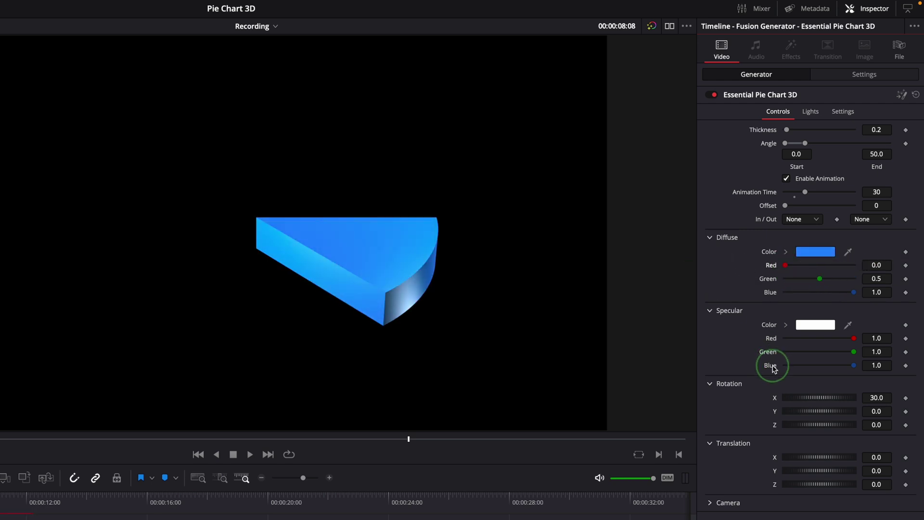
{"action": "mouse_move", "coordinate": [854, 352]}
{"action": "left_mouse_down"}
{"action": "mouse_move", "coordinate": [791, 351]}
{"action": "mouse_move", "coordinate": [831, 358]}
{"action": "left_mouse_up"}
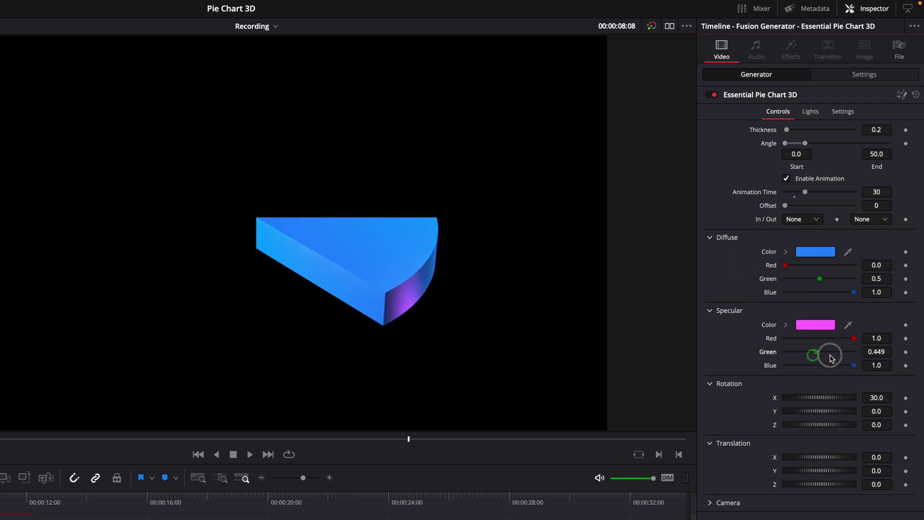
{"action": "key", "text": "ctrl+z"}
Tilt the chart edge-on and back to 30°, then reset Translation X to 0
{"action": "mouse_move", "coordinate": [812, 402]}
{"action": "left_mouse_down"}
{"action": "mouse_move", "coordinate": [820, 397]}
{"action": "mouse_move", "coordinate": [795, 399]}
{"action": "left_mouse_up"}
{"action": "mouse_move", "coordinate": [805, 471]}
{"action": "left_mouse_down"}
{"action": "mouse_move", "coordinate": [773, 469]}
{"action": "mouse_move", "coordinate": [815, 458]}
{"action": "mouse_move", "coordinate": [780, 459]}
{"action": "left_mouse_up"}
{"action": "double_click", "coordinate": [772, 457]}
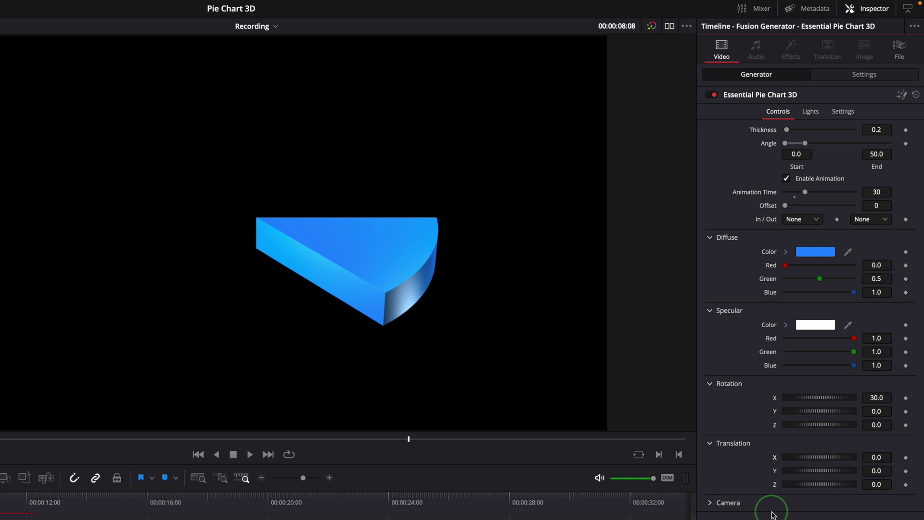
Dim the ambient light to 0.15 and make the slice's diffuse colour white
{"action": "left_click", "coordinate": [810, 112]}
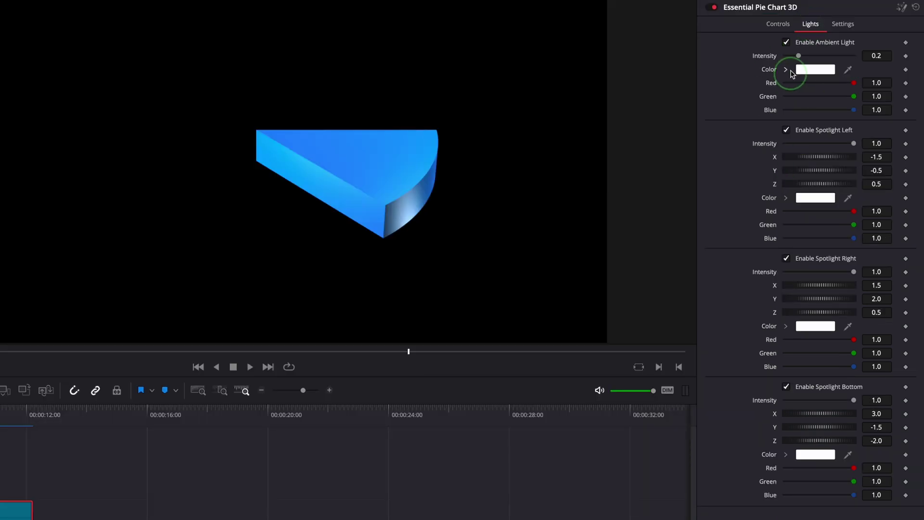
{"action": "mouse_move", "coordinate": [794, 57]}
{"action": "left_mouse_down"}
{"action": "mouse_move", "coordinate": [825, 56]}
{"action": "mouse_move", "coordinate": [796, 57]}
{"action": "left_mouse_up"}
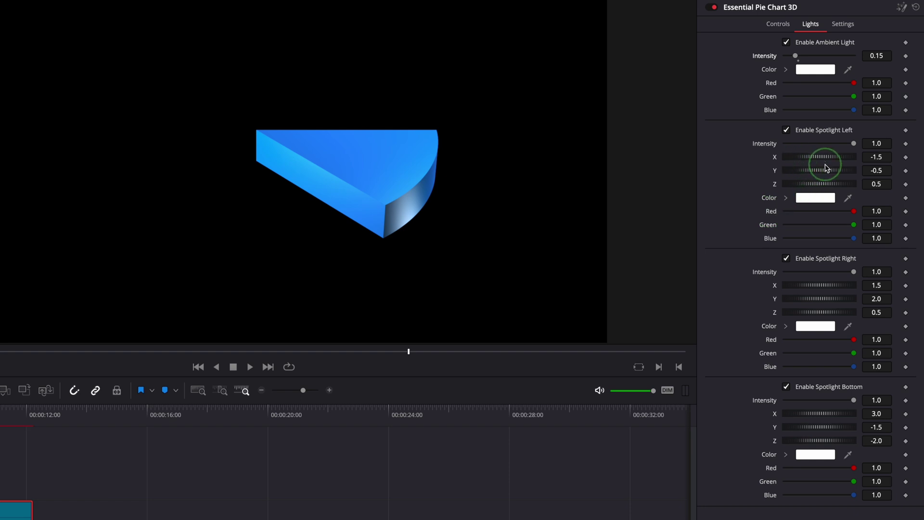
{"action": "left_click", "coordinate": [786, 130]}
{"action": "left_click", "coordinate": [786, 130]}
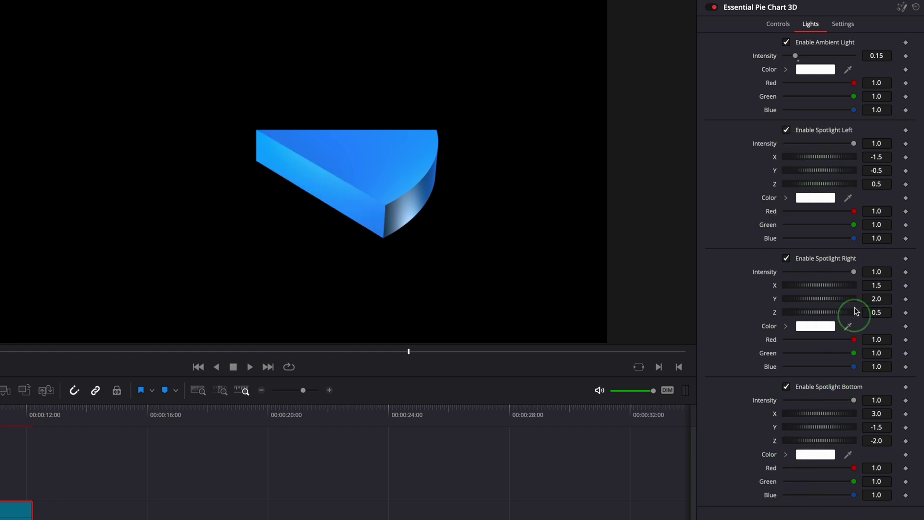
{"action": "left_click", "coordinate": [777, 24]}
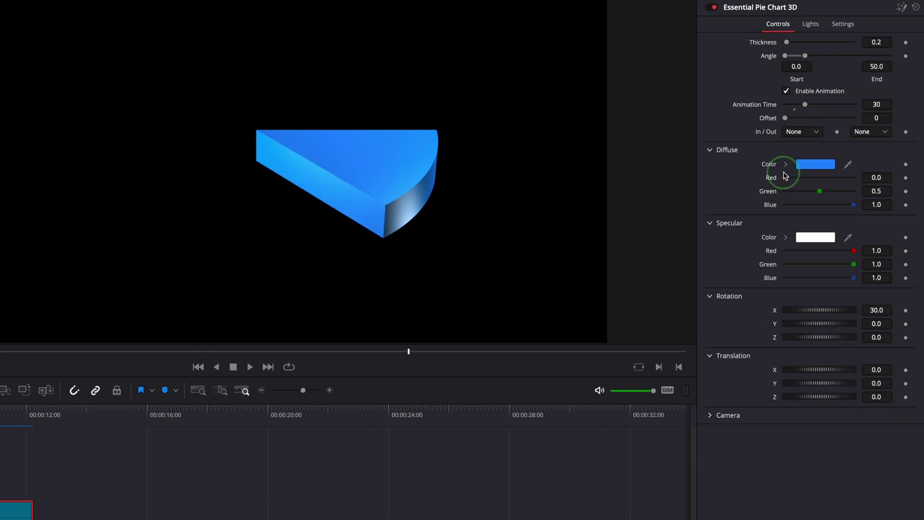
{"action": "left_click", "coordinate": [785, 165]}
{"action": "left_click_drag", "start_coordinate": [810, 197], "coordinate": [783, 175]}
Tint the left spotlight cyan and the right magenta, and reduce the bottom spotlight's blue
{"action": "left_click", "coordinate": [810, 24]}
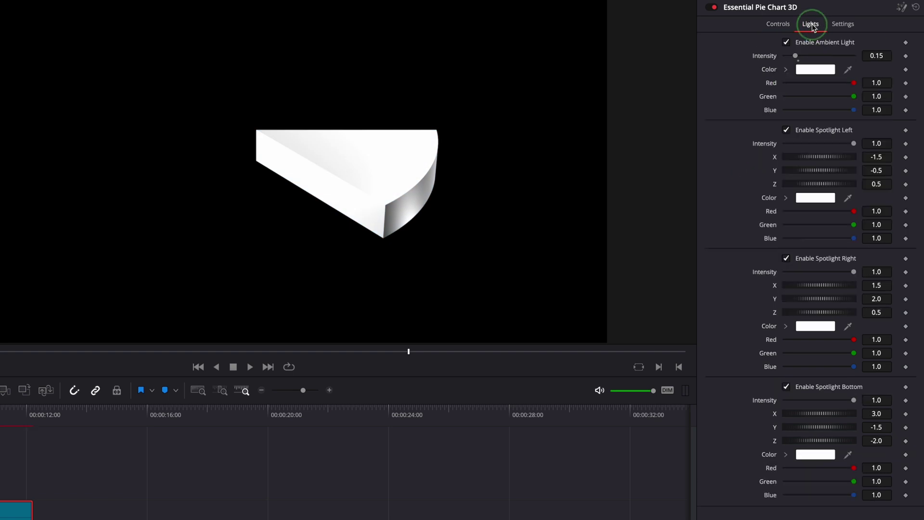
{"action": "left_click_drag", "start_coordinate": [853, 211], "coordinate": [767, 217]}
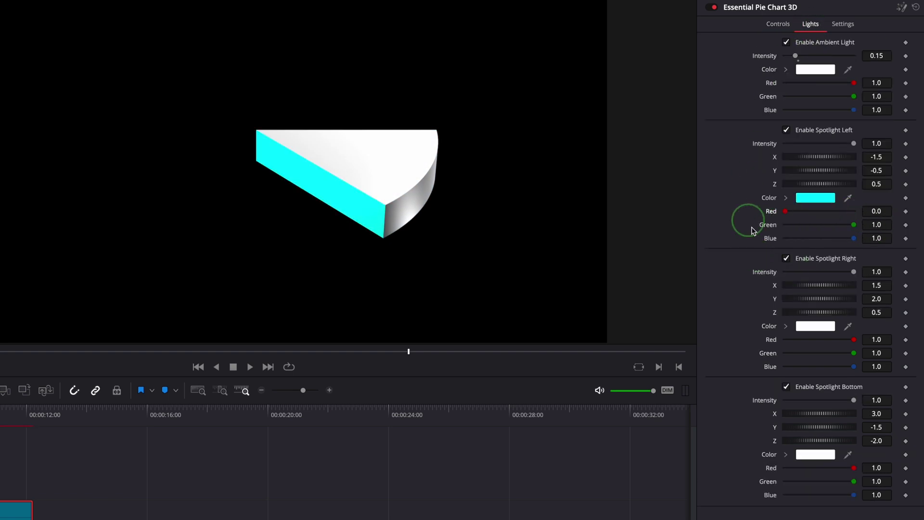
{"action": "left_click_drag", "start_coordinate": [854, 352], "coordinate": [708, 347]}
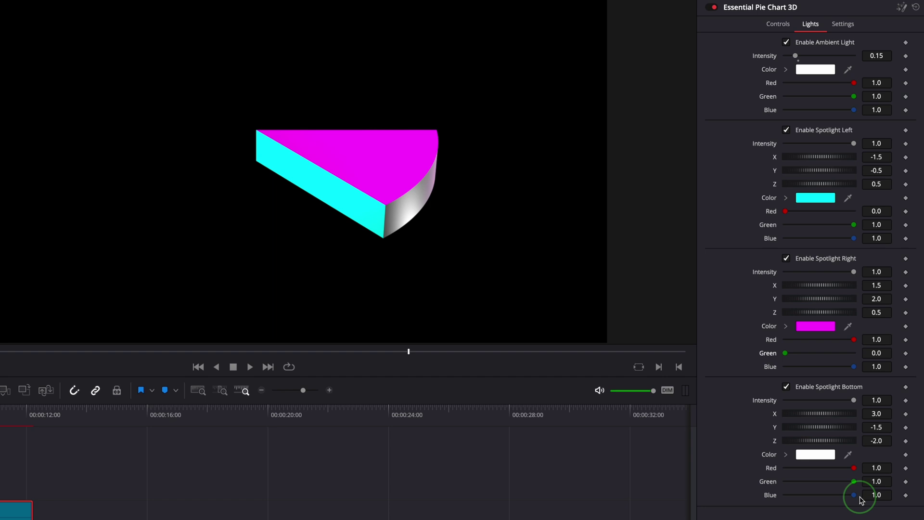
{"action": "left_click_drag", "start_coordinate": [853, 495], "coordinate": [785, 497]}
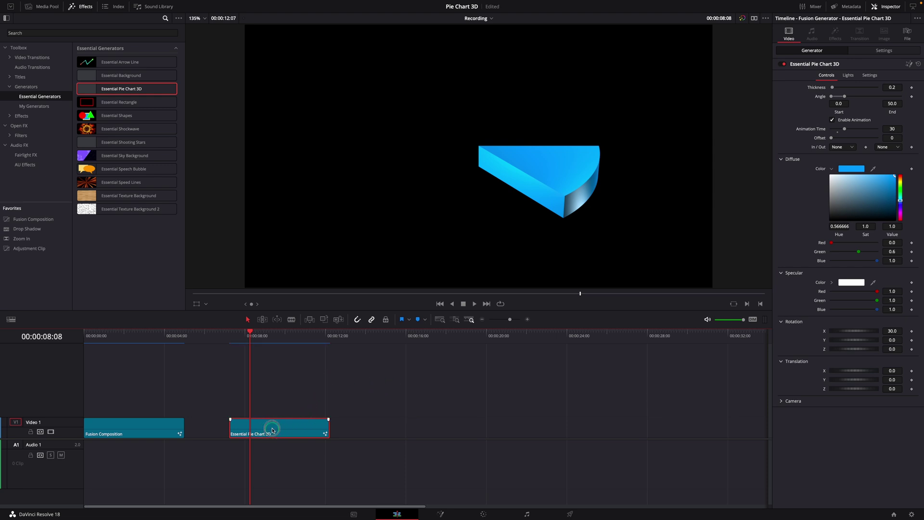
Duplicate the pie clip onto the tracks above and give the Video 1 slice a 120° end angle
{"action": "left_click_drag", "start_coordinate": [274, 431], "coordinate": [262, 397], "text": "alt"}
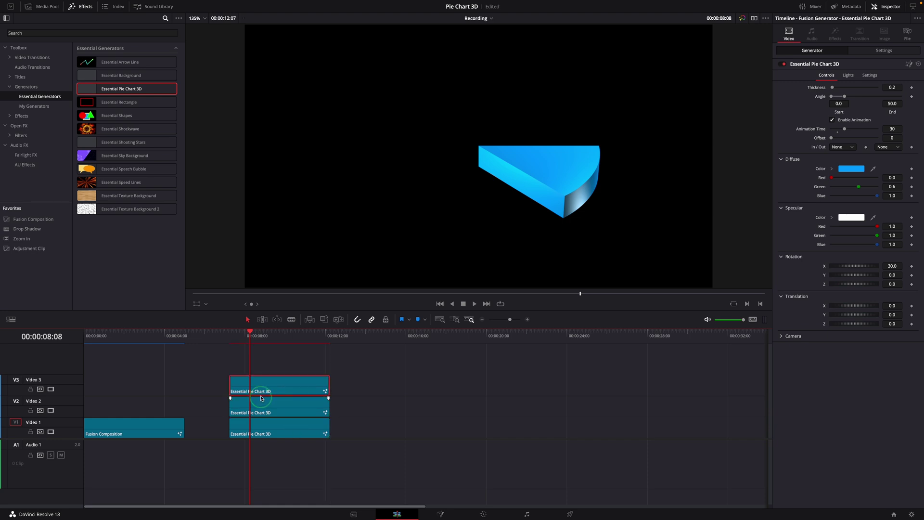
{"action": "left_click", "coordinate": [283, 431]}
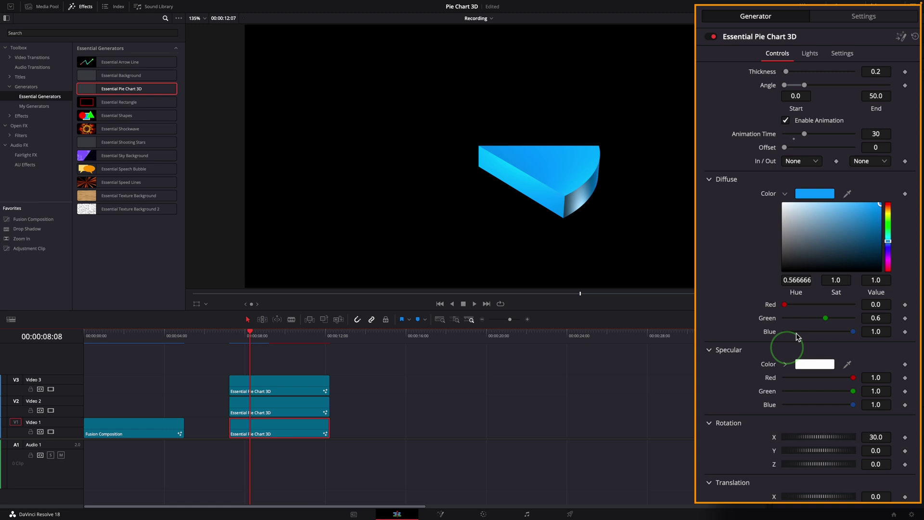
{"action": "left_click", "coordinate": [875, 102]}
{"action": "type", "text": "120"}
{"action": "key", "text": "Tab"}
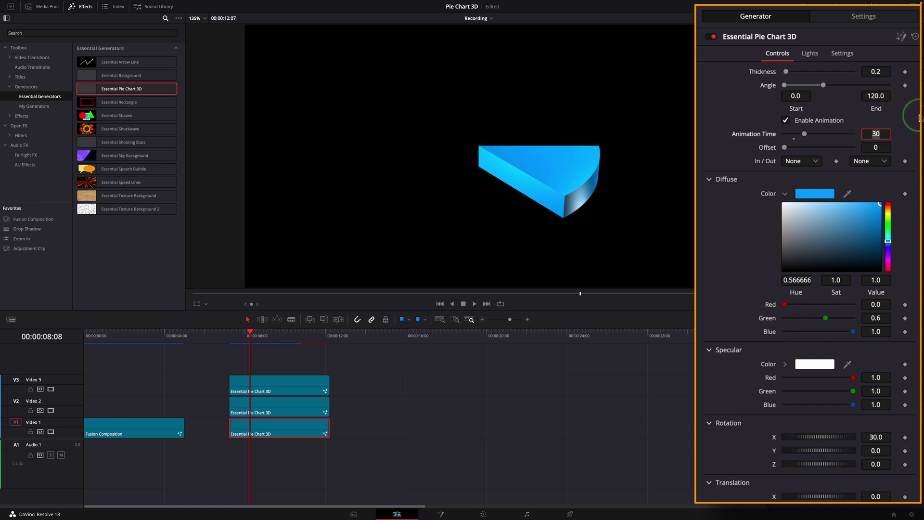
Make the Video 2 slice span 120–240° and turn it pink with Red at 1.0
{"action": "left_click", "coordinate": [316, 397]}
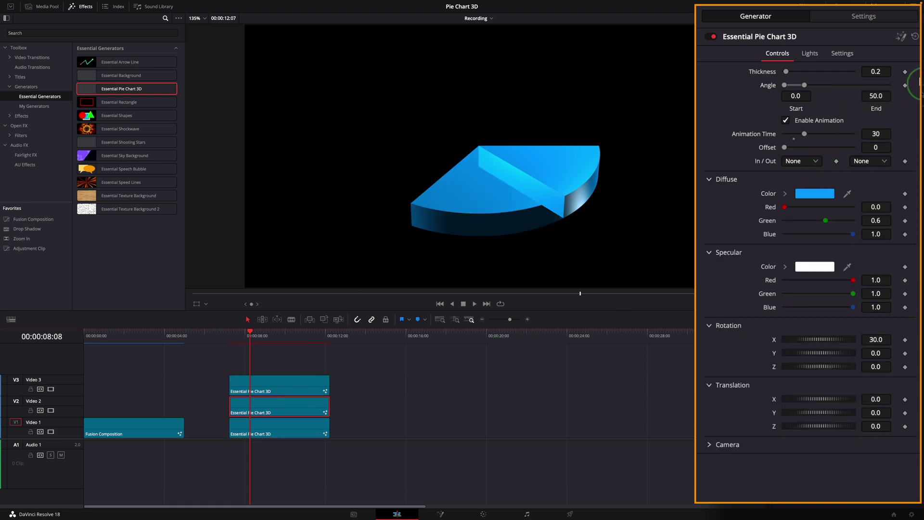
{"action": "left_click", "coordinate": [801, 98]}
{"action": "type", "text": "120"}
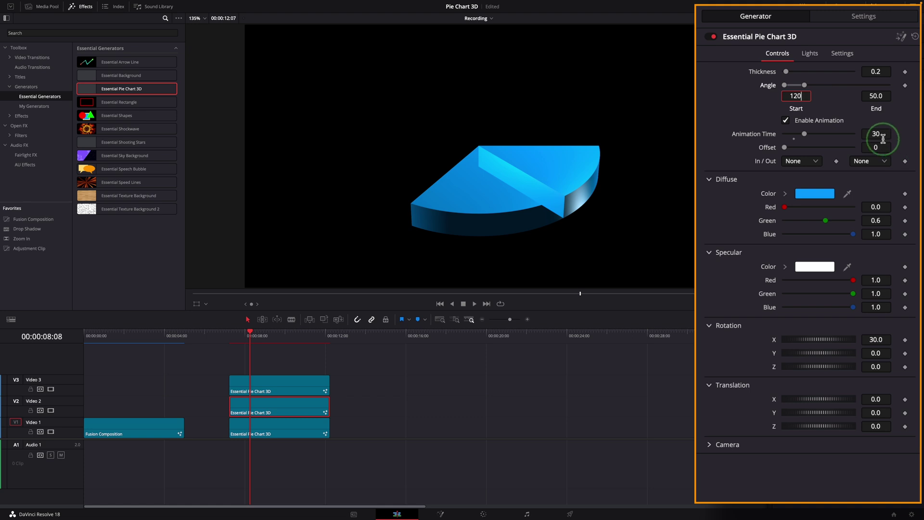
{"action": "key", "text": "Tab"}
{"action": "type", "text": "0"}
{"action": "key", "text": "Tab"}
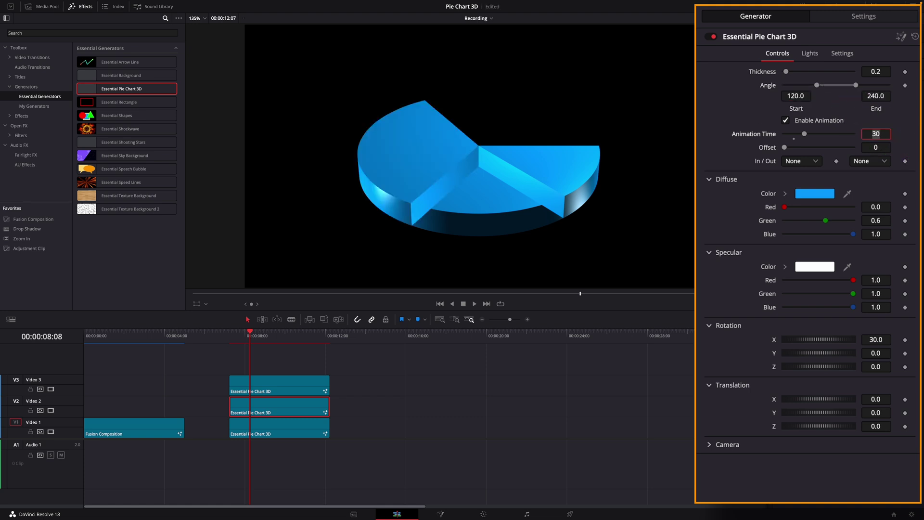
{"action": "left_click", "coordinate": [786, 209]}
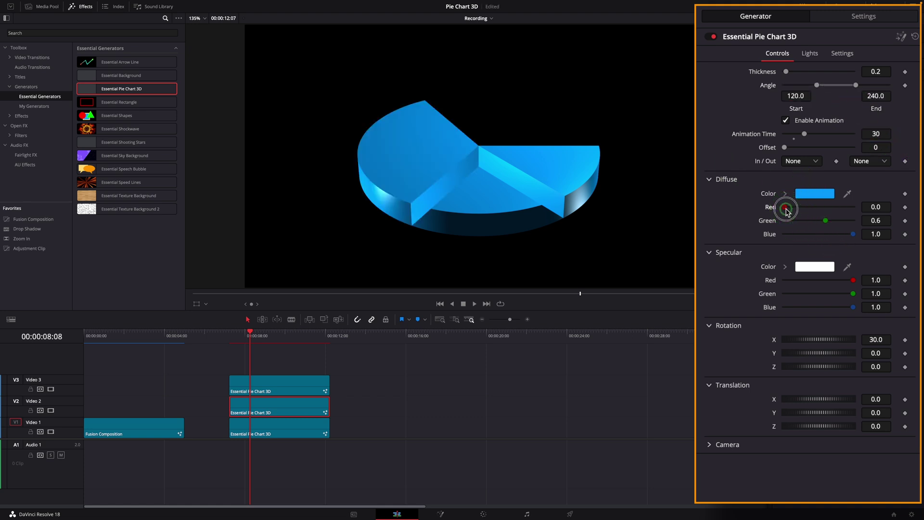
{"action": "left_click_drag", "start_coordinate": [786, 210], "coordinate": [899, 210]}
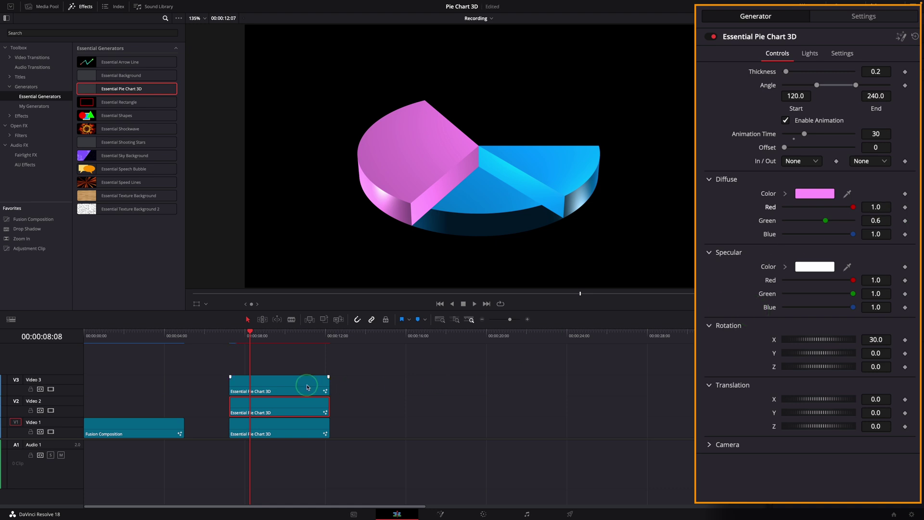
Make the top slice span 240–360° and turn it green by removing its blue
{"action": "left_click", "coordinate": [307, 388]}
{"action": "left_click", "coordinate": [796, 96]}
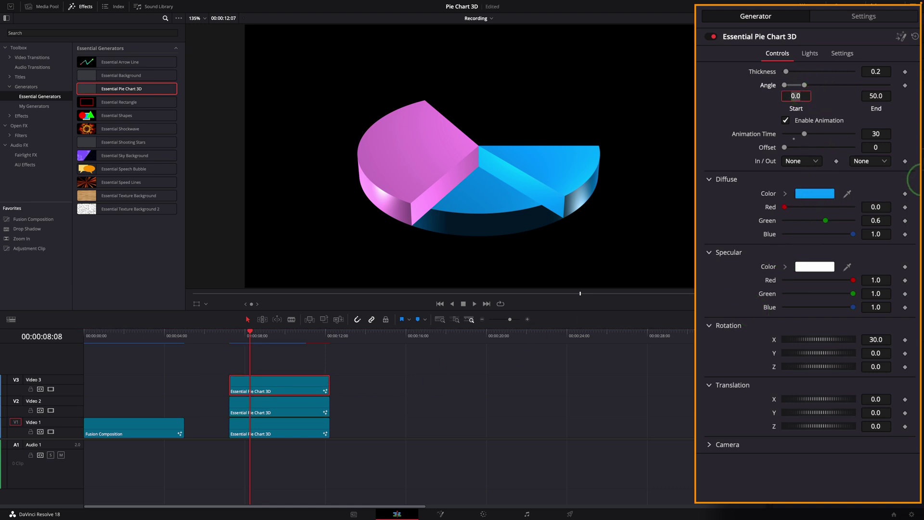
{"action": "type", "text": "240"}
{"action": "key", "text": "Tab"}
{"action": "key", "text": "Tab"}
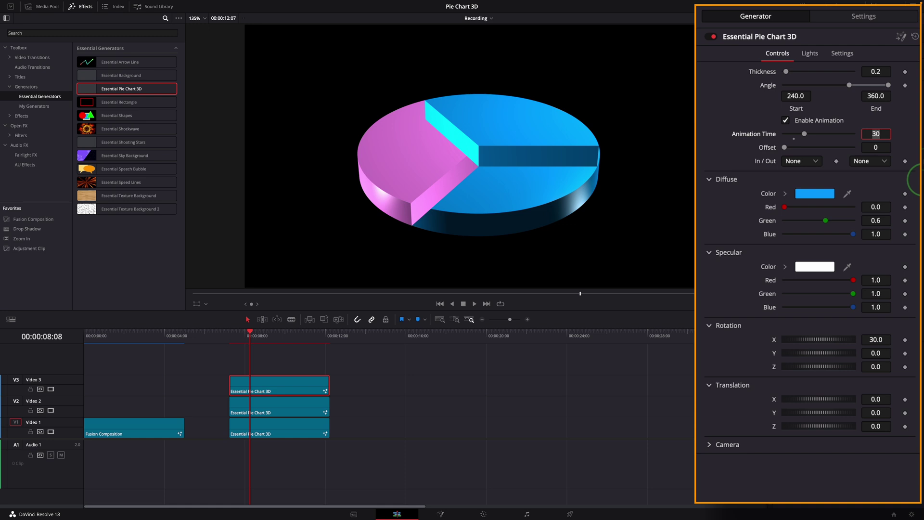
{"action": "left_click_drag", "start_coordinate": [852, 233], "coordinate": [814, 237]}
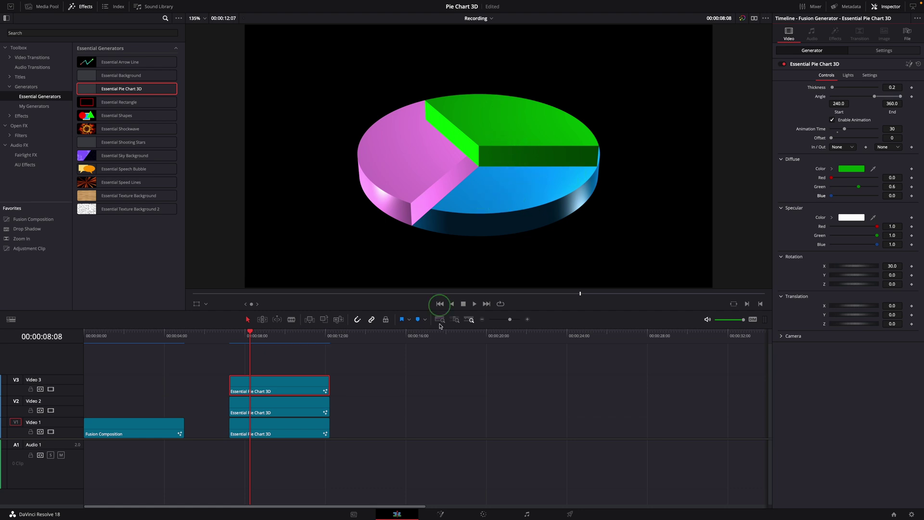
Rearrange the clips so the blue slice sits on Video 3 and the green on Video 1
{"action": "left_click", "coordinate": [281, 428]}
{"action": "left_click_drag", "start_coordinate": [281, 428], "coordinate": [281, 363]}
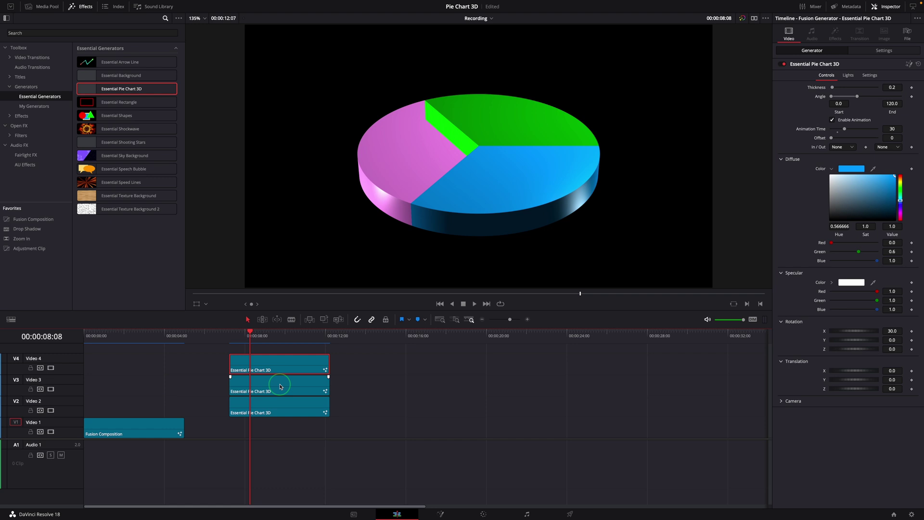
{"action": "left_click_drag", "start_coordinate": [281, 386], "coordinate": [276, 432]}
{"action": "left_click_drag", "start_coordinate": [292, 369], "coordinate": [292, 390]}
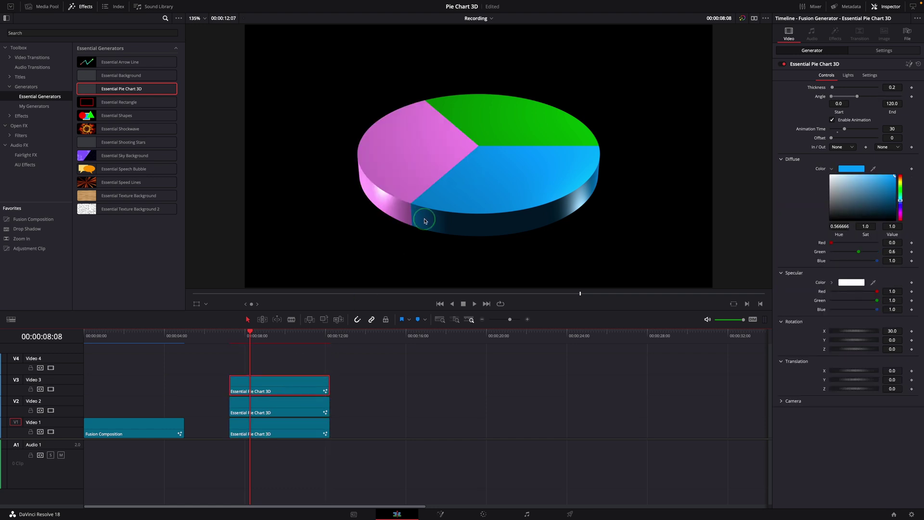
Lift the green slice above the chart with Translation Y of about 0.227
{"action": "left_click", "coordinate": [315, 426]}
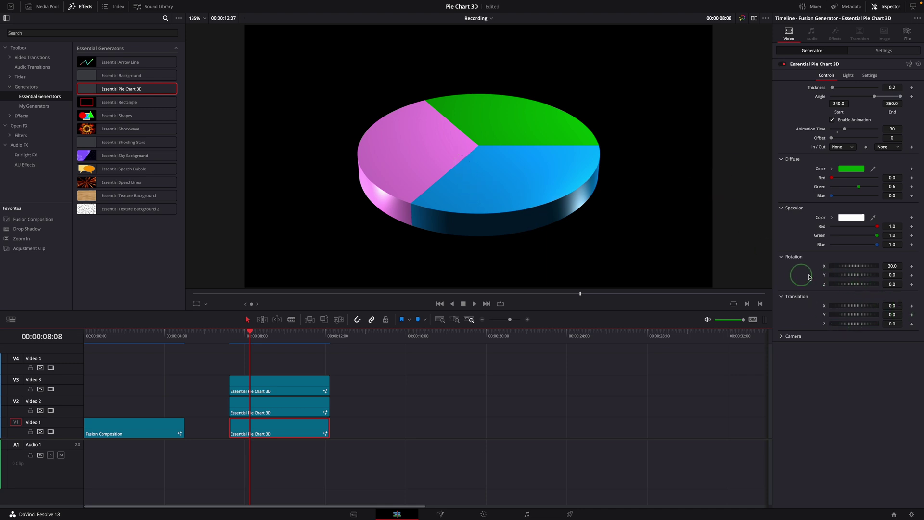
{"action": "left_click_drag", "start_coordinate": [854, 315], "coordinate": [515, 314]}
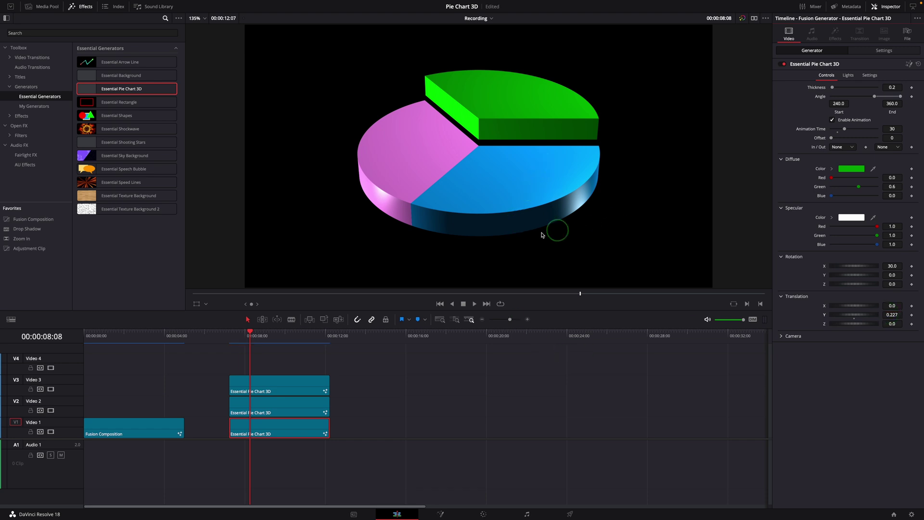
{"action": "left_click", "coordinate": [229, 337]}
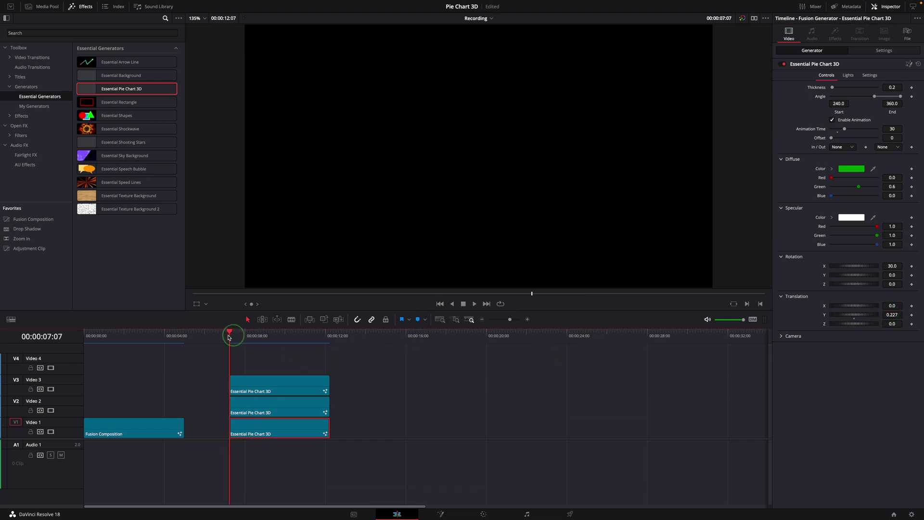
Play the three-slice pie animation from the start of the clips
{"action": "key", "text": "space"}
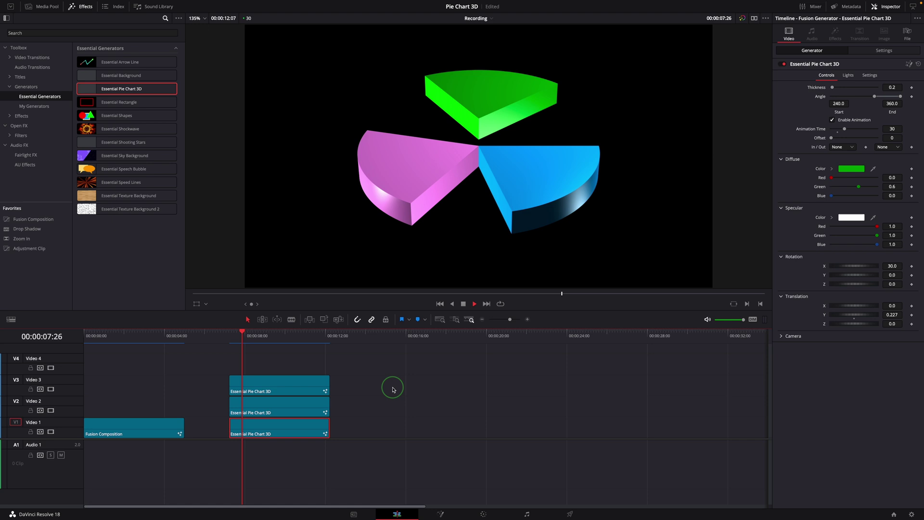
{"action": "left_click", "coordinate": [222, 337]}
{"action": "left_click", "coordinate": [223, 337]}
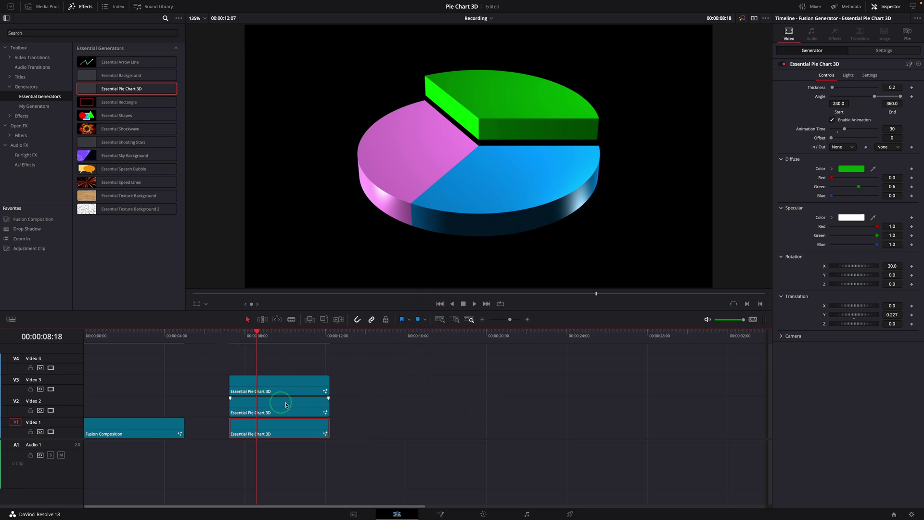
{"action": "left_click", "coordinate": [231, 337]}
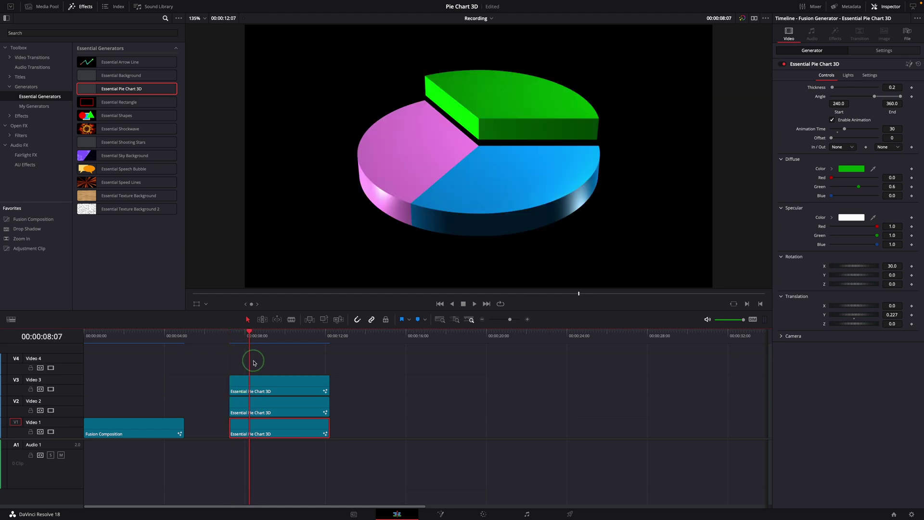
Start the pink clip slightly later and the green clip later still, then replay the build
{"action": "left_click_drag", "start_coordinate": [259, 402], "coordinate": [279, 402]}
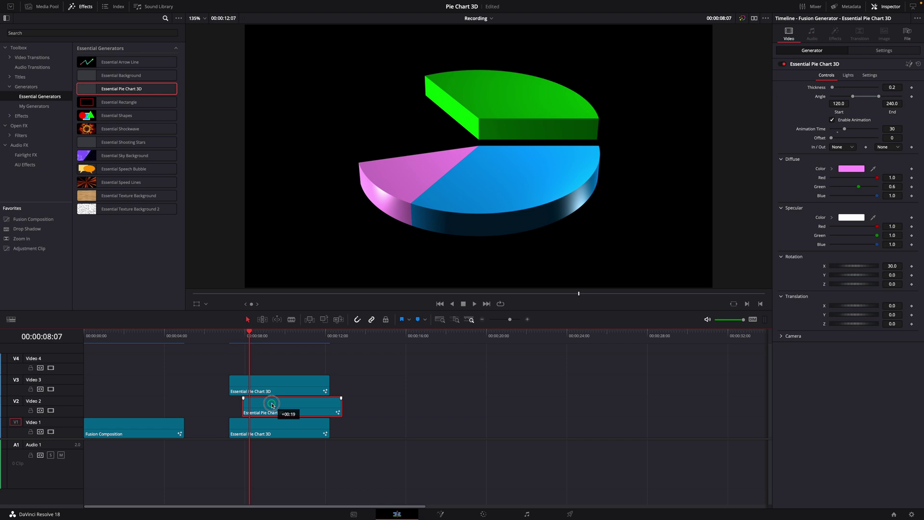
{"action": "key", "text": "shift+Right"}
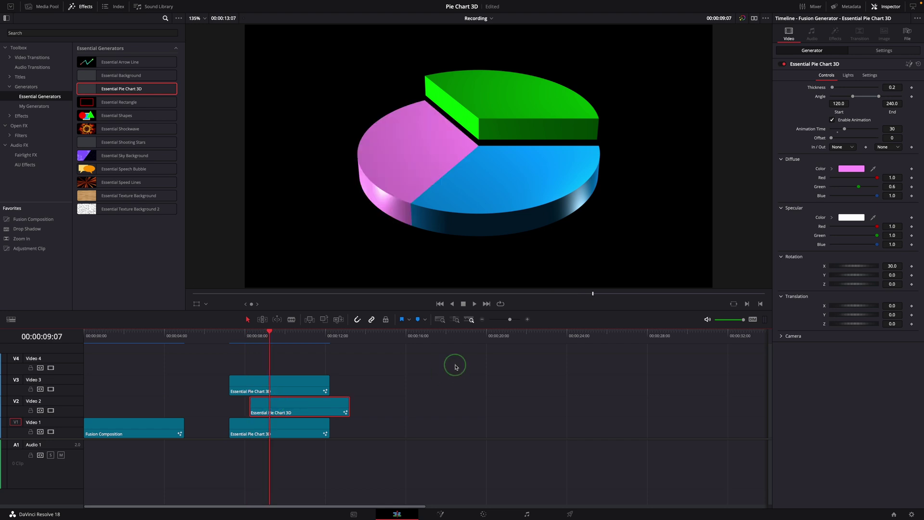
{"action": "left_click_drag", "start_coordinate": [279, 429], "coordinate": [320, 427]}
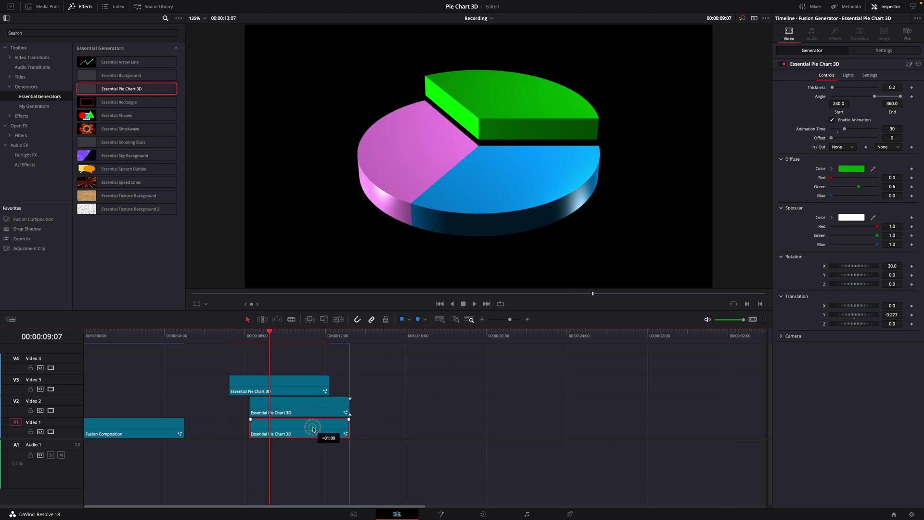
{"action": "left_click", "coordinate": [230, 336]}
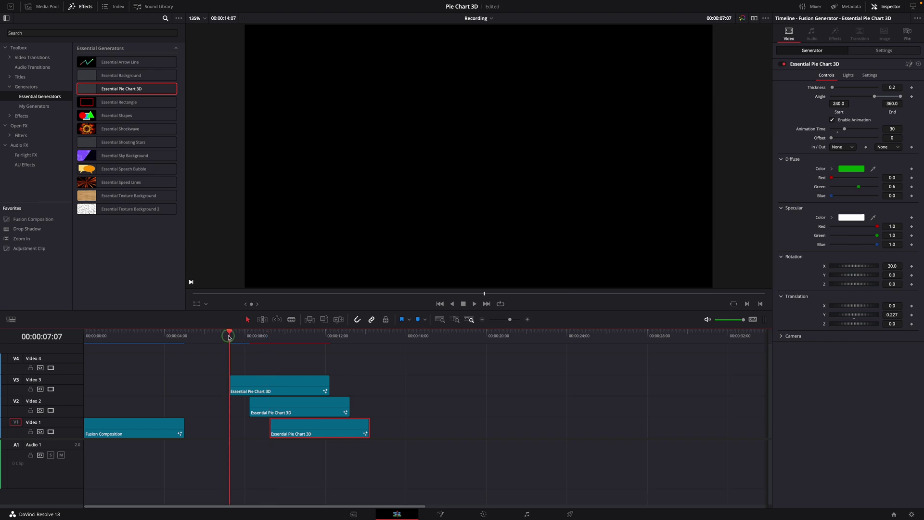
{"action": "key", "text": "space"}
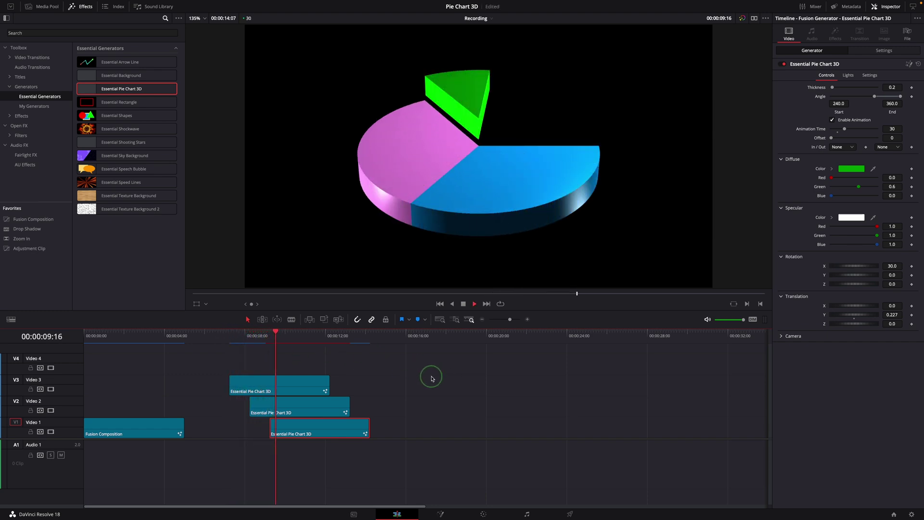
{"action": "left_click", "coordinate": [223, 336]}
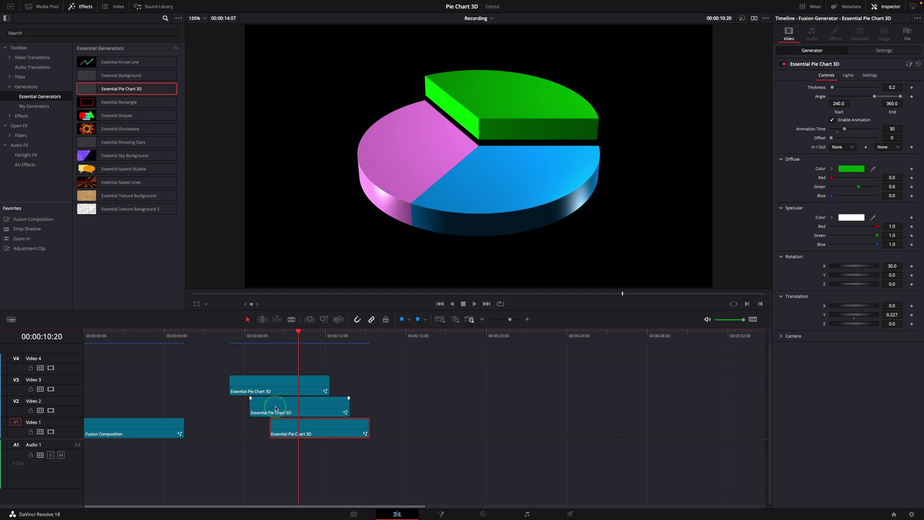
Realign the pink slice clip with the blue one and change its animation offset
{"action": "mouse_move", "coordinate": [275, 410]}
{"action": "left_mouse_down"}
{"action": "mouse_move", "coordinate": [256, 409]}
{"action": "mouse_move", "coordinate": [255, 428]}
{"action": "left_mouse_up"}
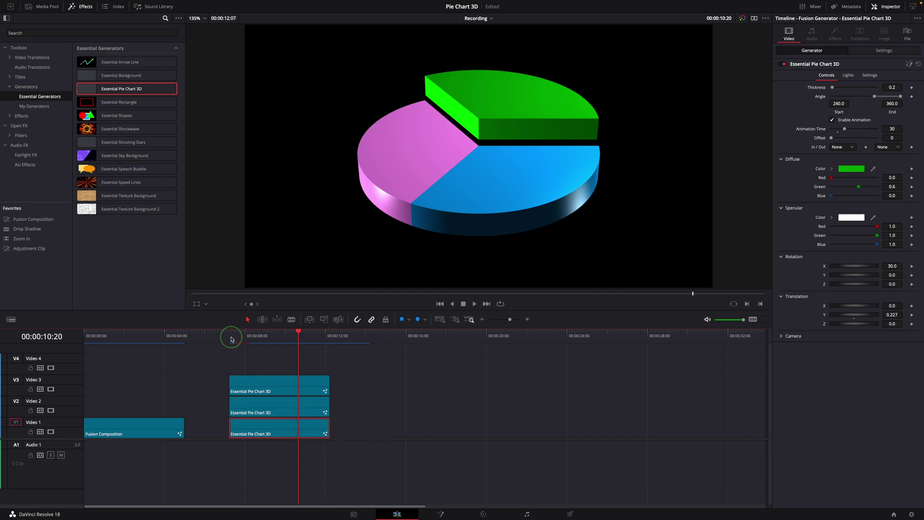
{"action": "left_click", "coordinate": [232, 338]}
{"action": "left_click", "coordinate": [283, 414]}
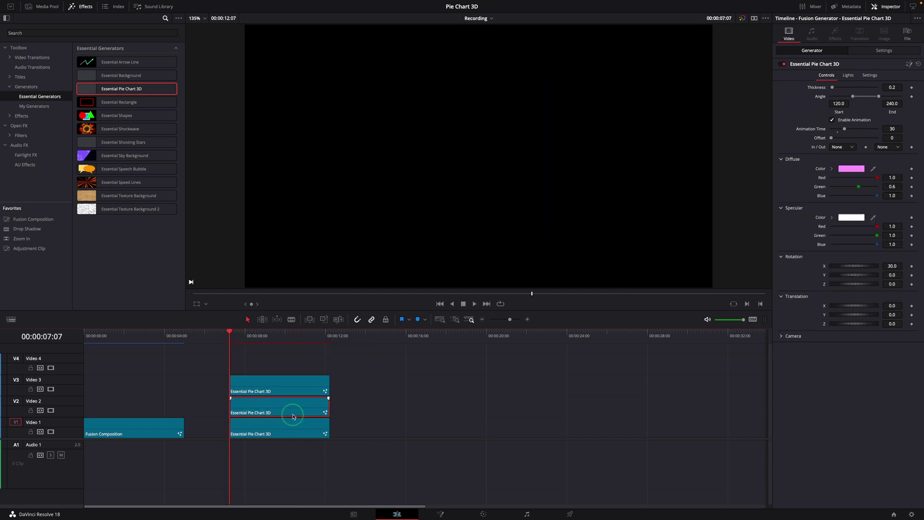
{"action": "left_click", "coordinate": [894, 138]}
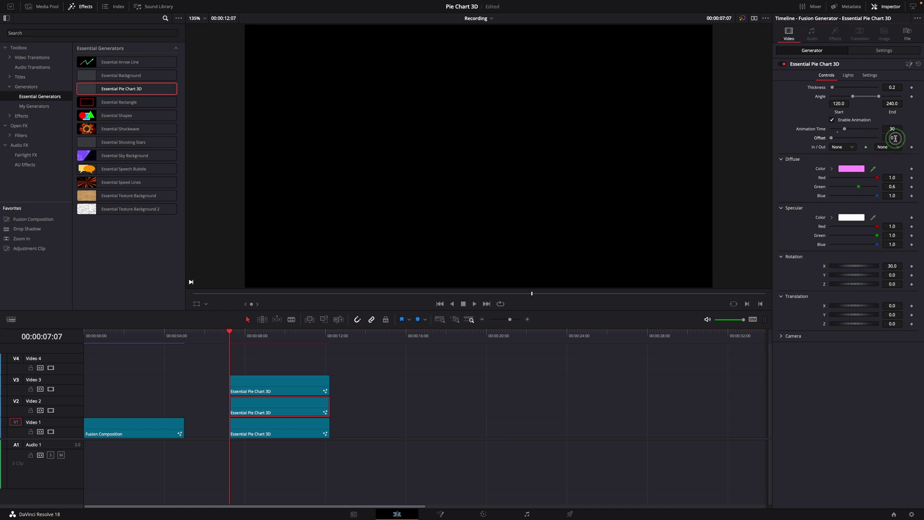
{"action": "type", "text": "30"}
{"action": "left_click", "coordinate": [316, 461]}
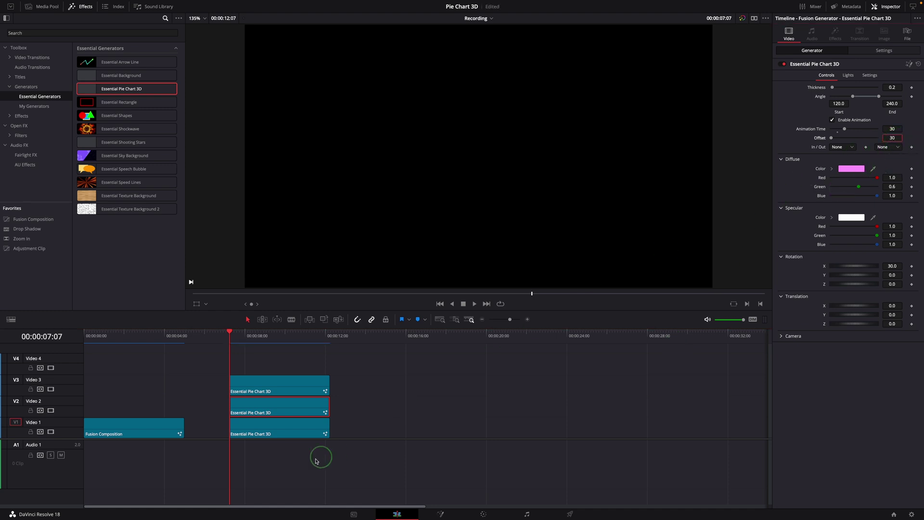
Change the green slice's animation offset and play the offset-staggered pie animation
{"action": "left_click", "coordinate": [295, 425]}
{"action": "left_click", "coordinate": [892, 137]}
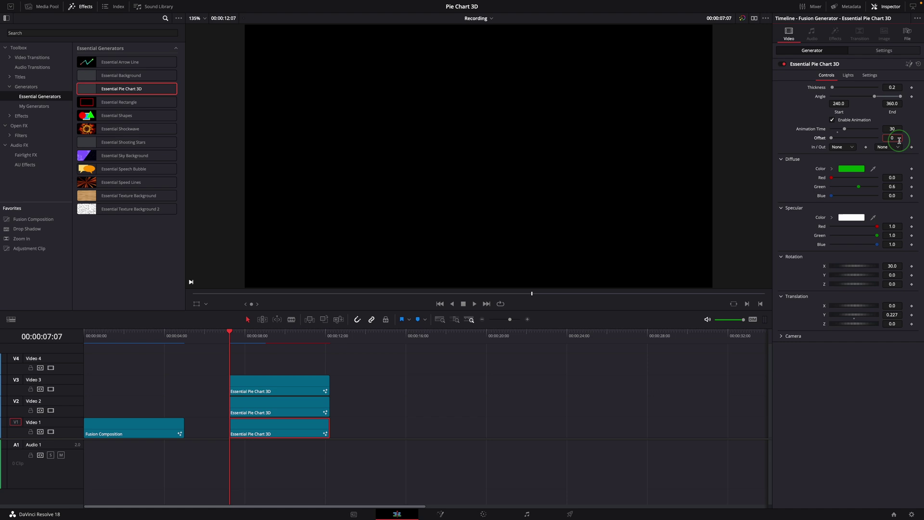
{"action": "type", "text": "60"}
{"action": "key", "text": "Return"}
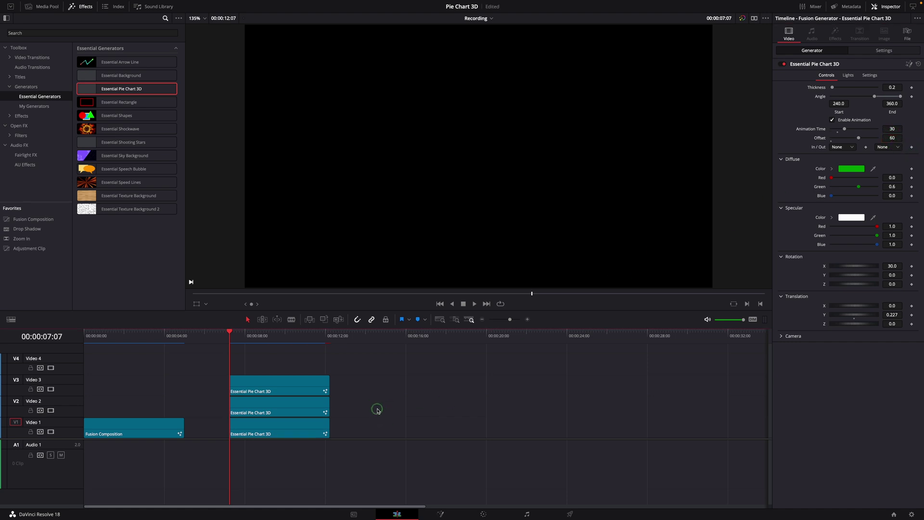
{"action": "left_click", "coordinate": [295, 403]}
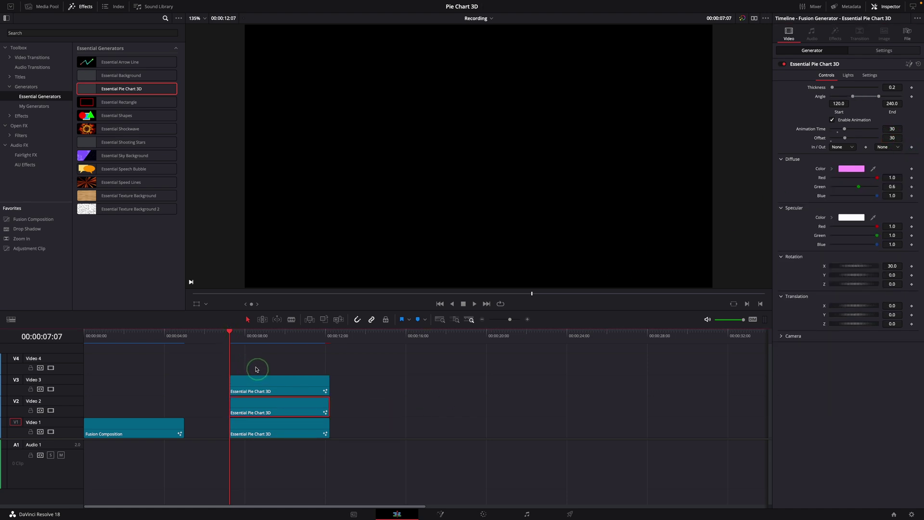
{"action": "key", "text": "space"}
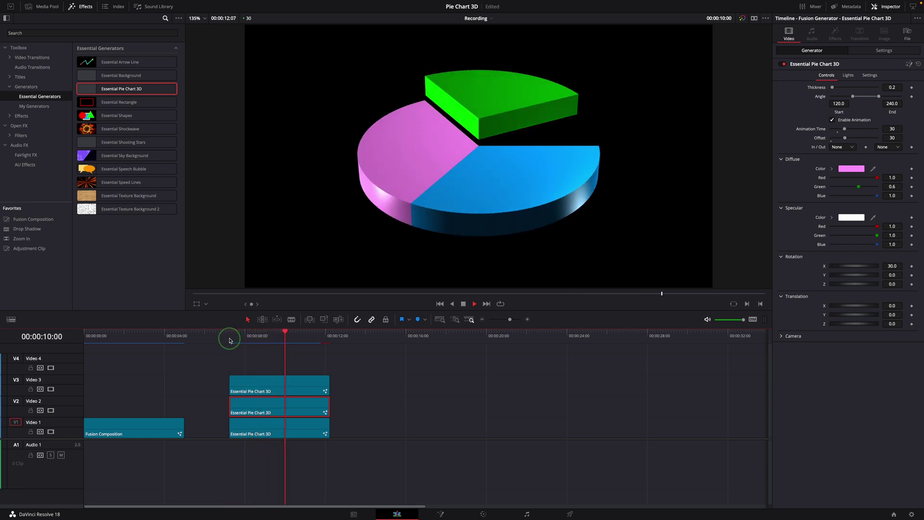
{"action": "left_click", "coordinate": [245, 338]}
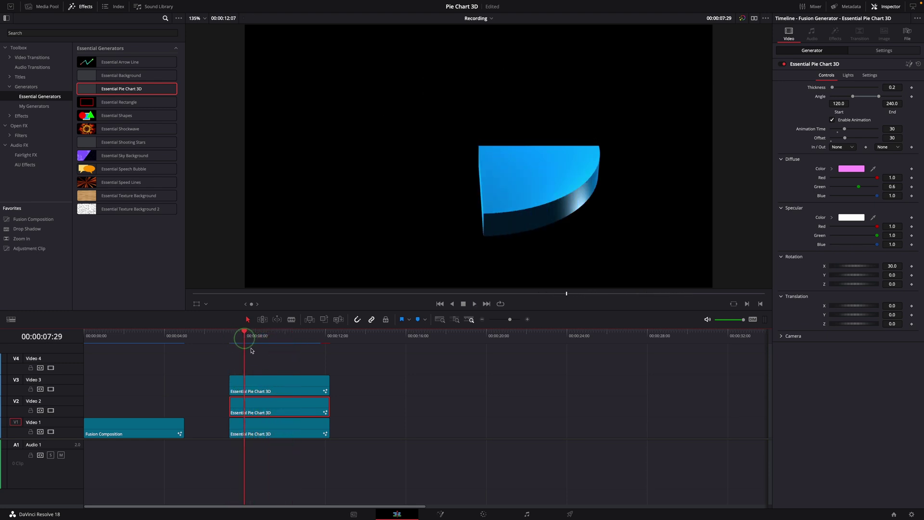
Add a new Essential Pie Chart 3D clip on Video 1 after the others and view it
{"action": "left_click_drag", "start_coordinate": [121, 88], "coordinate": [395, 430]}
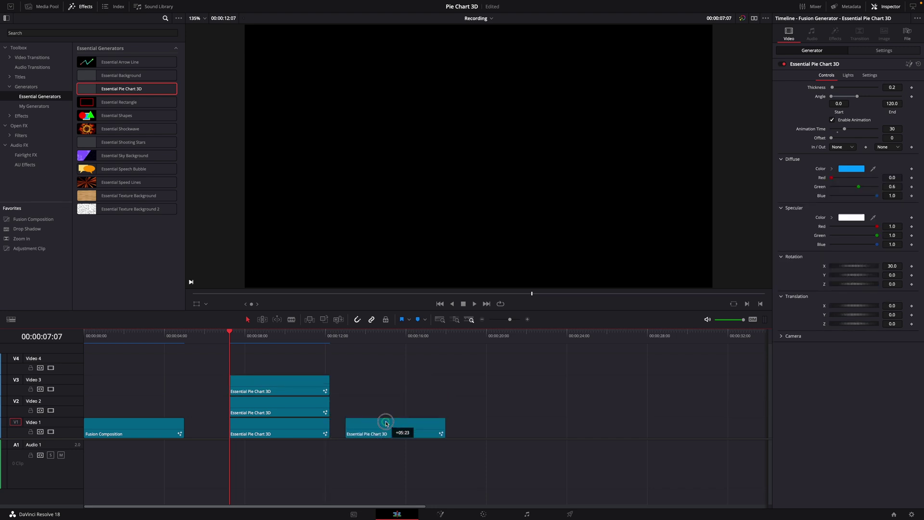
{"action": "left_click", "coordinate": [364, 357]}
{"action": "key", "text": "space"}
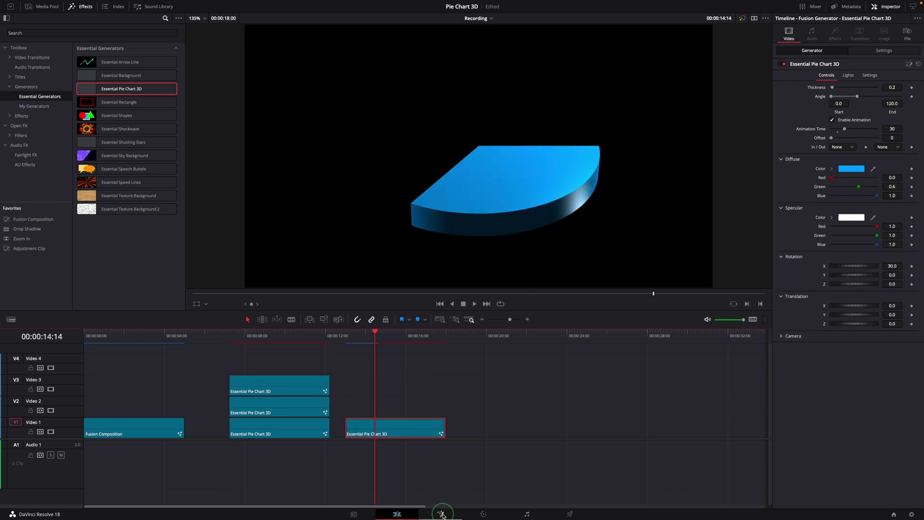
Open the new clip in Fusion, then expand and enlarge the EssentialPieChart3D group
{"action": "left_click", "coordinate": [442, 514]}
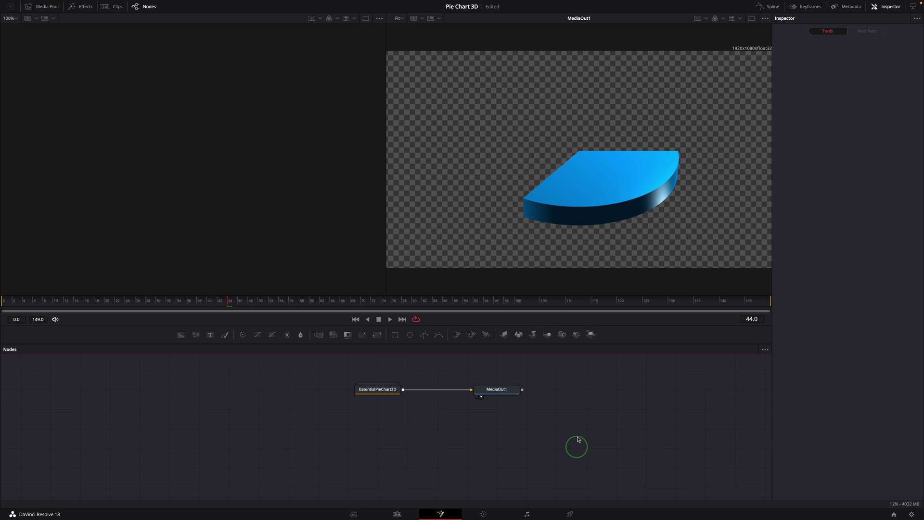
{"action": "double_click", "coordinate": [374, 390]}
{"action": "left_click_drag", "start_coordinate": [377, 384], "coordinate": [342, 379]}
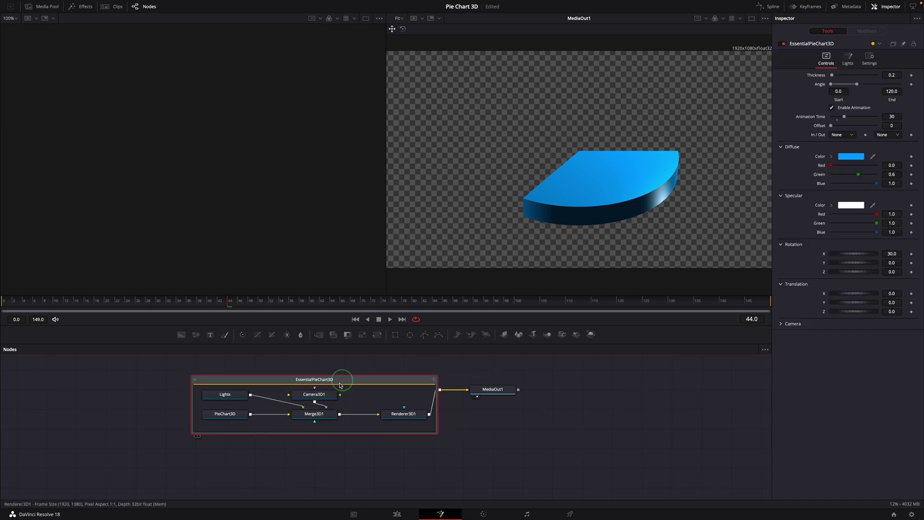
{"action": "left_click_drag", "start_coordinate": [436, 432], "coordinate": [440, 472]}
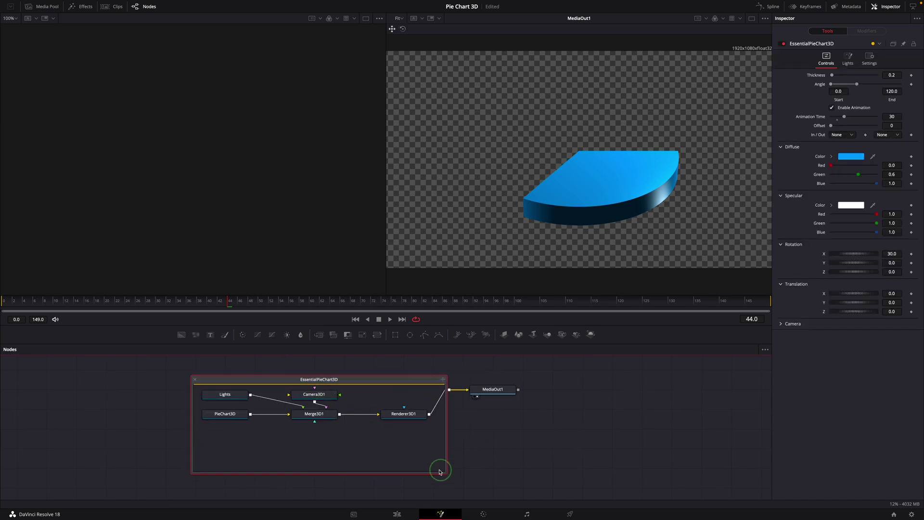
Copy PieChart3D, paste PieChart3D_1 and PieChart3D_2 into Merge3D1, and arrange them
{"action": "left_click", "coordinate": [214, 421]}
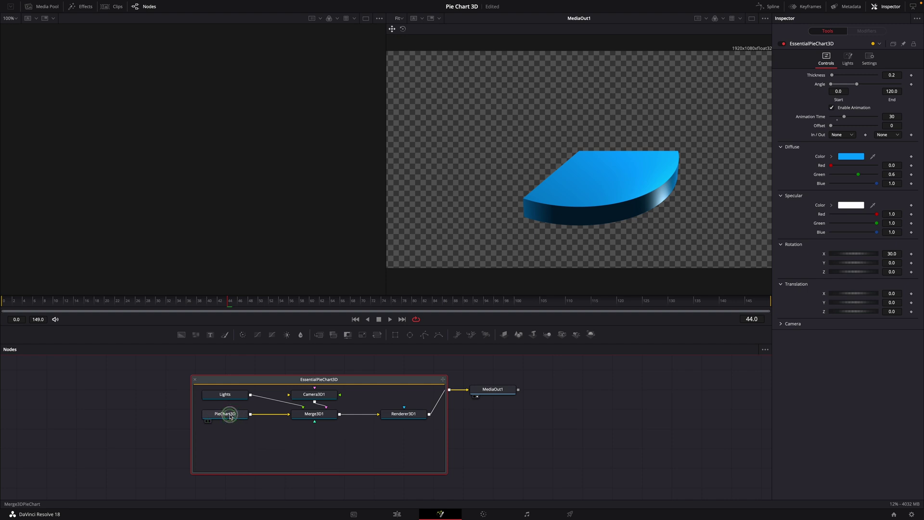
{"action": "right_click", "coordinate": [230, 416]}
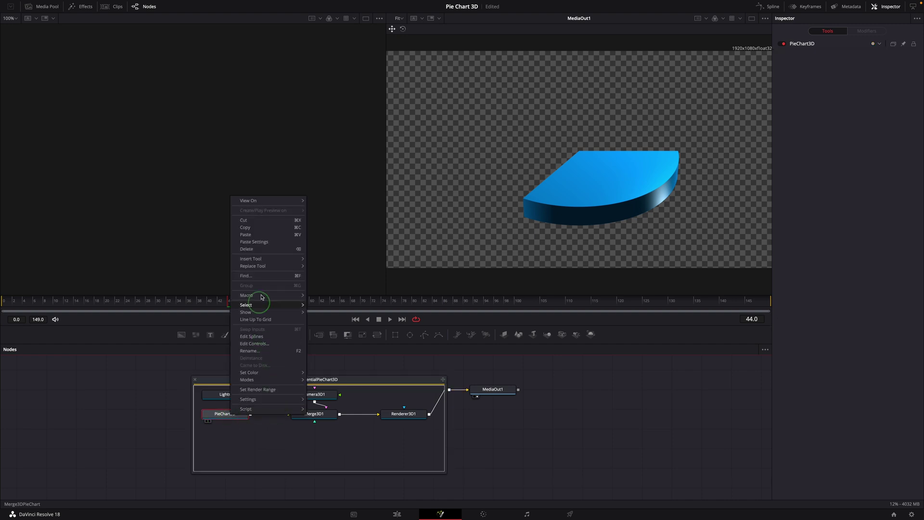
{"action": "left_click", "coordinate": [252, 230]}
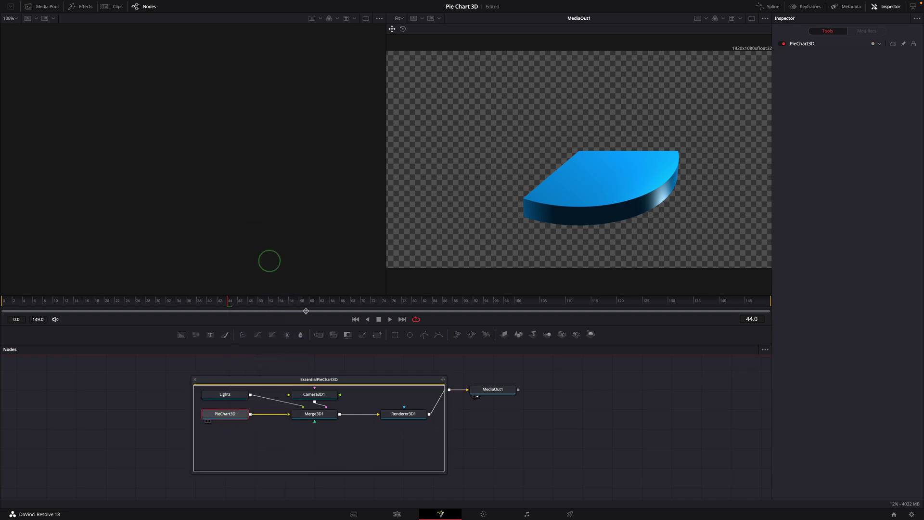
{"action": "left_click", "coordinate": [315, 416]}
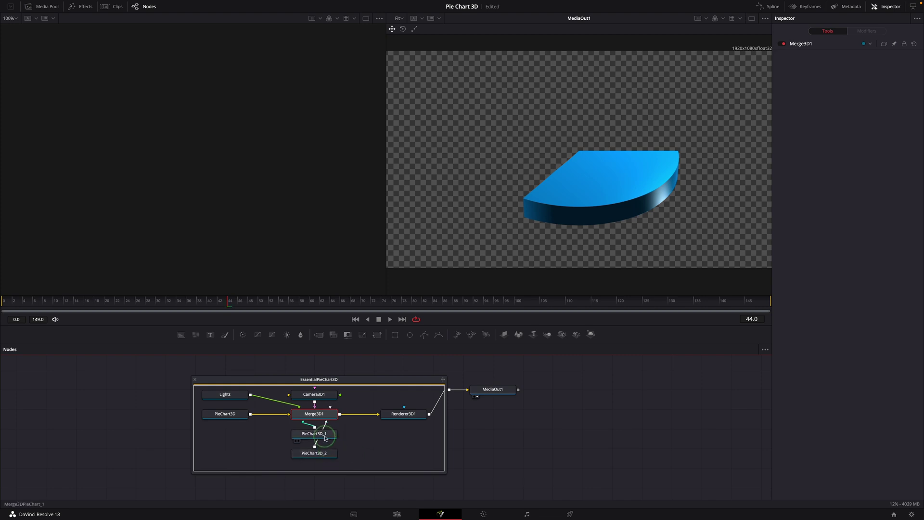
{"action": "left_click_drag", "start_coordinate": [326, 437], "coordinate": [268, 441]}
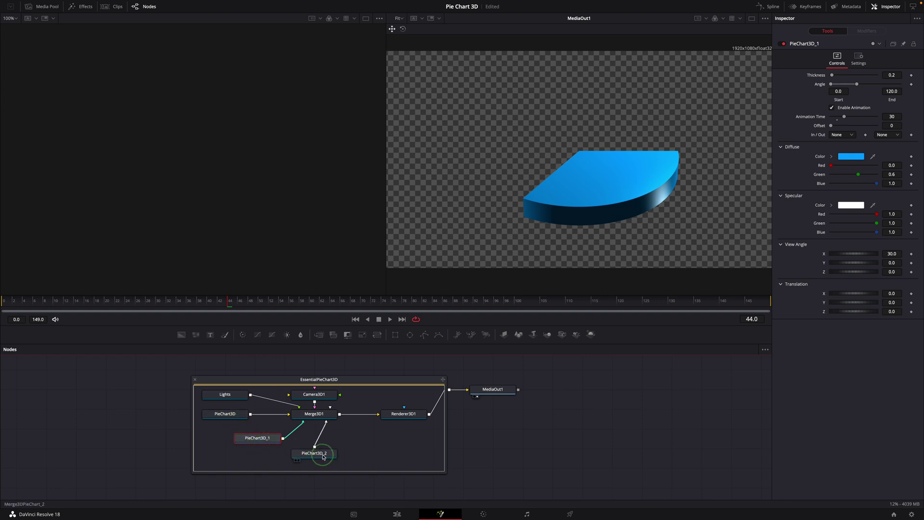
{"action": "right_click", "coordinate": [323, 457]}
{"action": "left_click", "coordinate": [358, 456]}
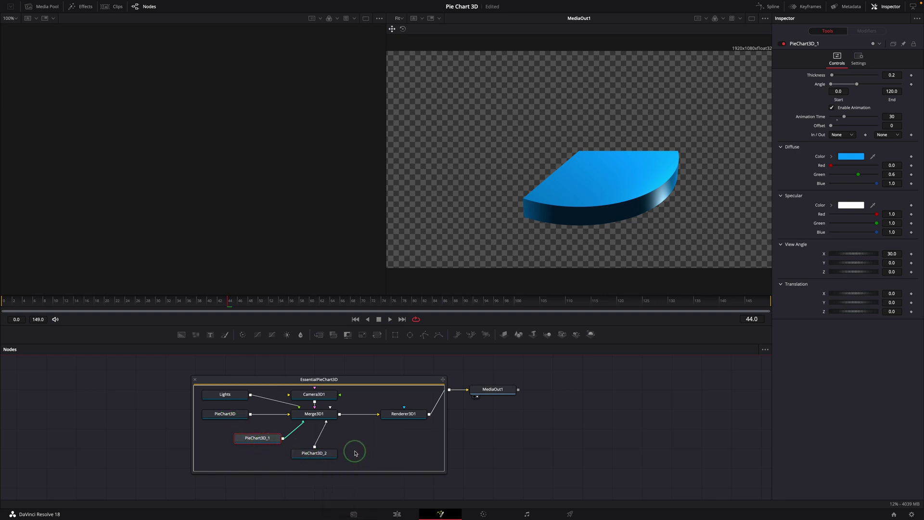
{"action": "type", "text": "120"}
Set PieChart3D_1 to span 120–240° and turn it pink
{"action": "left_click", "coordinate": [892, 92]}
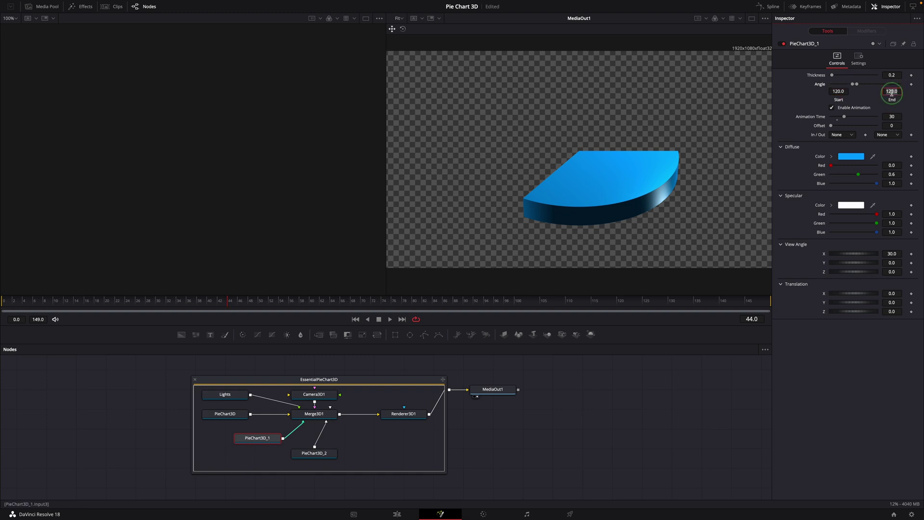
{"action": "type", "text": "240"}
{"action": "key", "text": "Return"}
{"action": "double_click", "coordinate": [831, 165]}
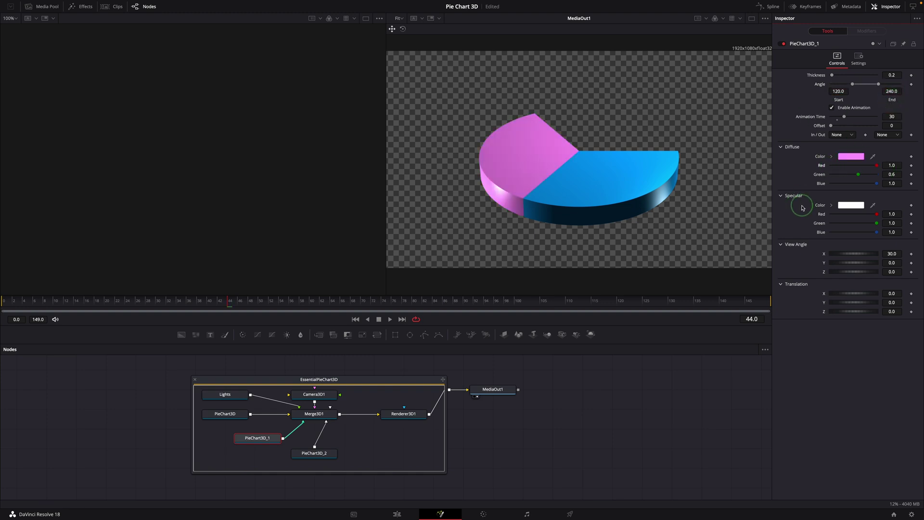
Set PieChart3D_2 to span 240–360° and remove its blue to make it green
{"action": "left_click", "coordinate": [325, 454]}
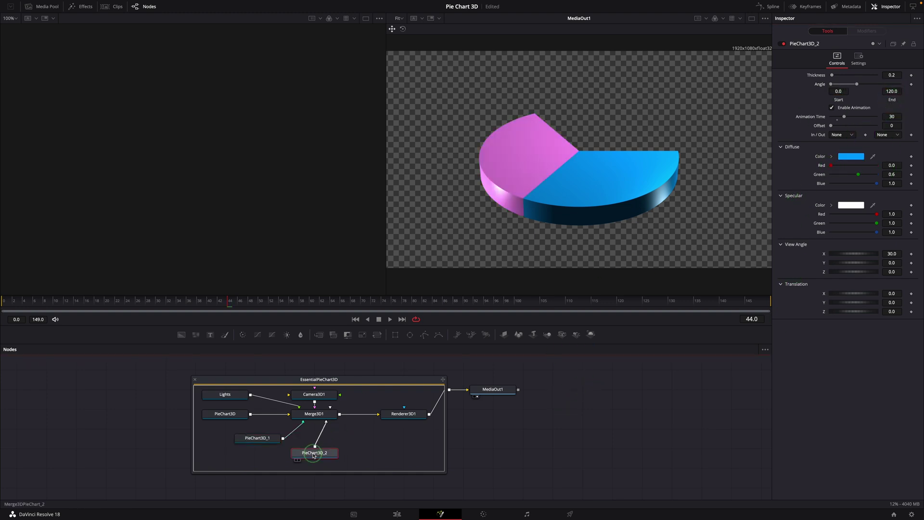
{"action": "type", "text": "240"}
{"action": "key", "text": "Tab"}
{"action": "type", "text": "360"}
{"action": "key", "text": "Tab"}
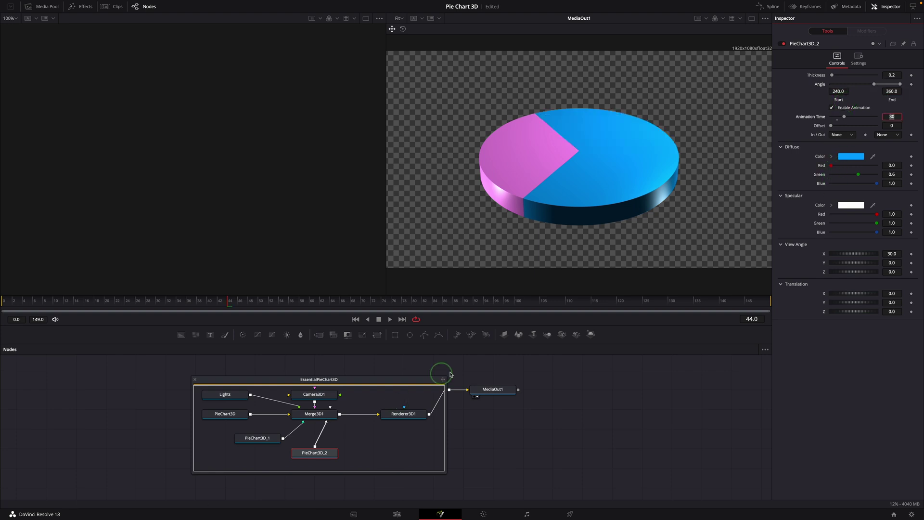
{"action": "left_click_drag", "start_coordinate": [879, 185], "coordinate": [831, 185]}
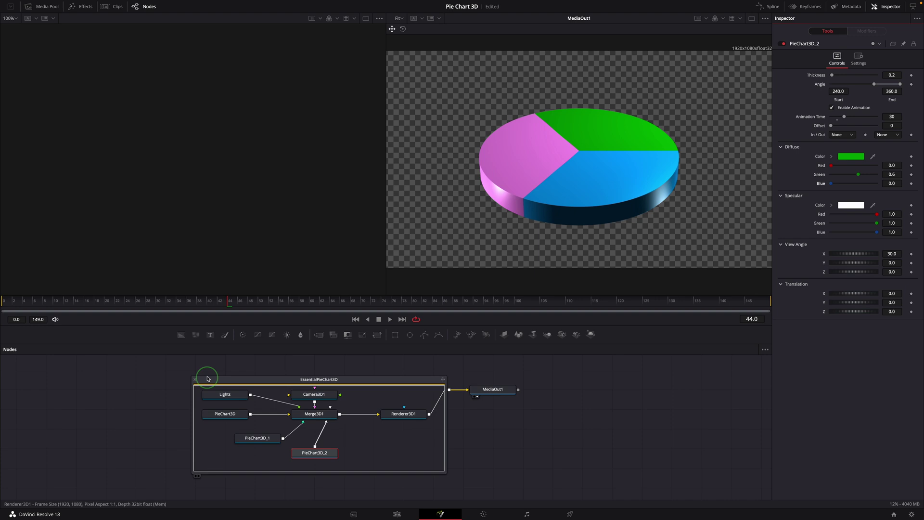
Play the pie build-up animation from frame 0 and check PieChart3D_1's timing
{"action": "left_click", "coordinate": [11, 305]}
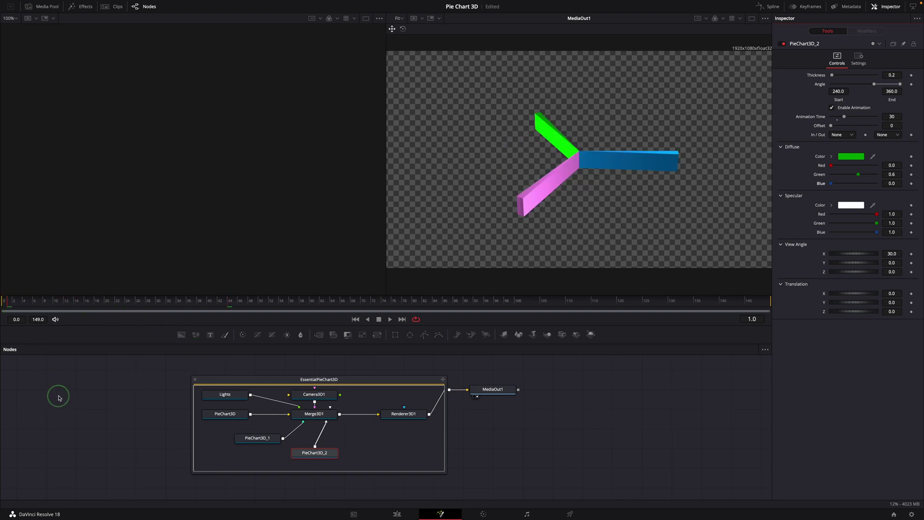
{"action": "key", "text": "space"}
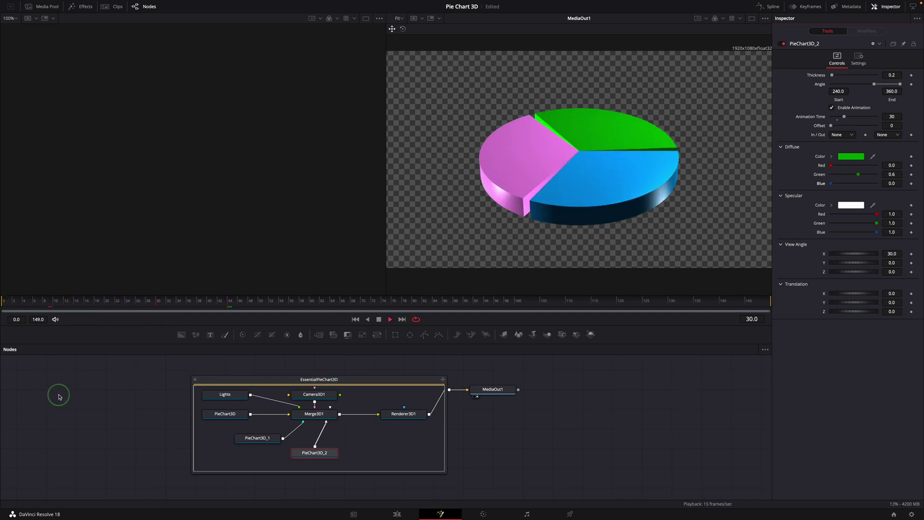
{"action": "key", "text": "space"}
{"action": "left_click", "coordinate": [4, 306]}
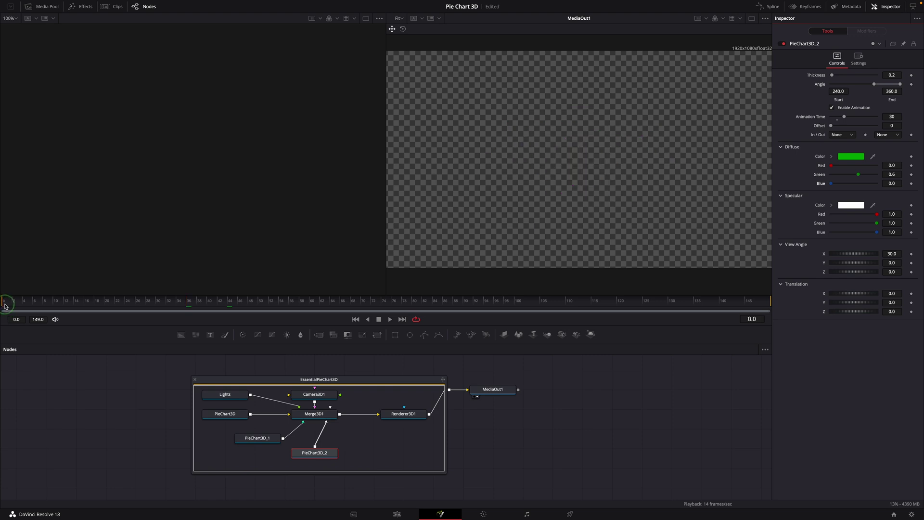
{"action": "key", "text": "space"}
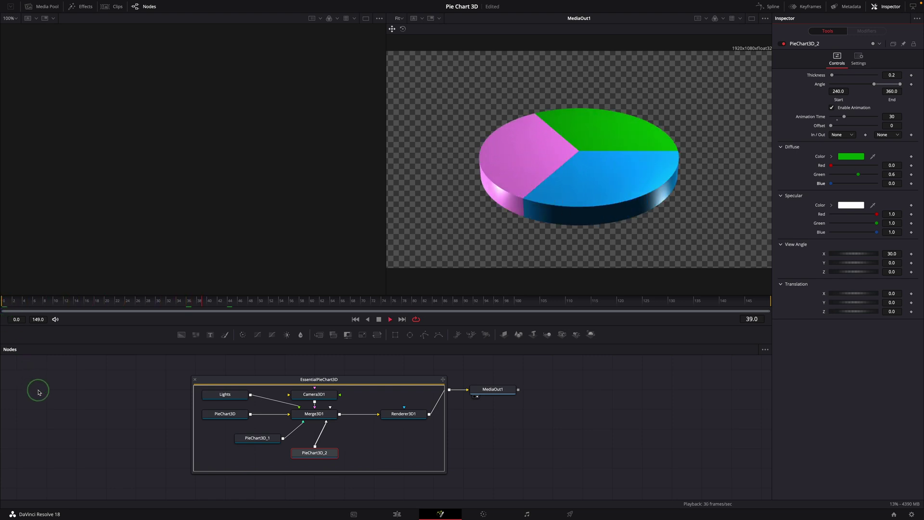
{"action": "left_click", "coordinate": [249, 439]}
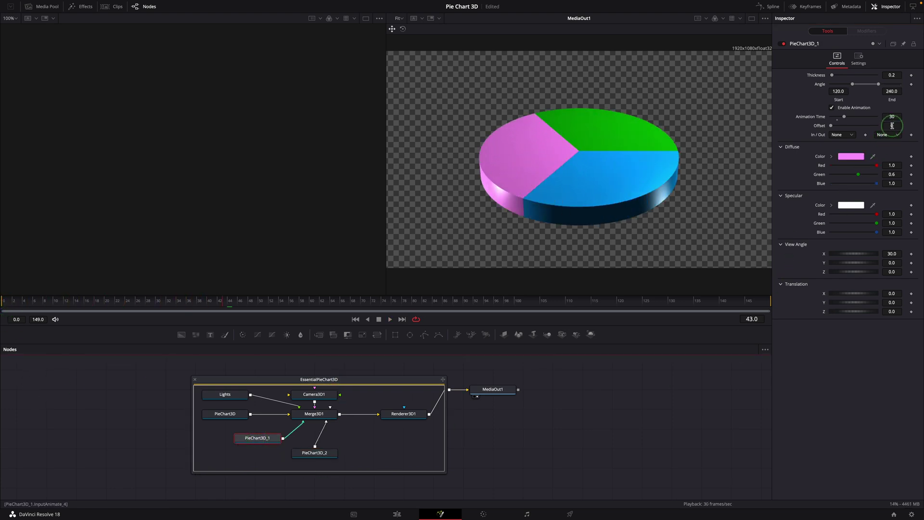
Give PieChart3D_2 an animation offset of 60, replay it, and save the project
{"action": "left_click", "coordinate": [314, 453]}
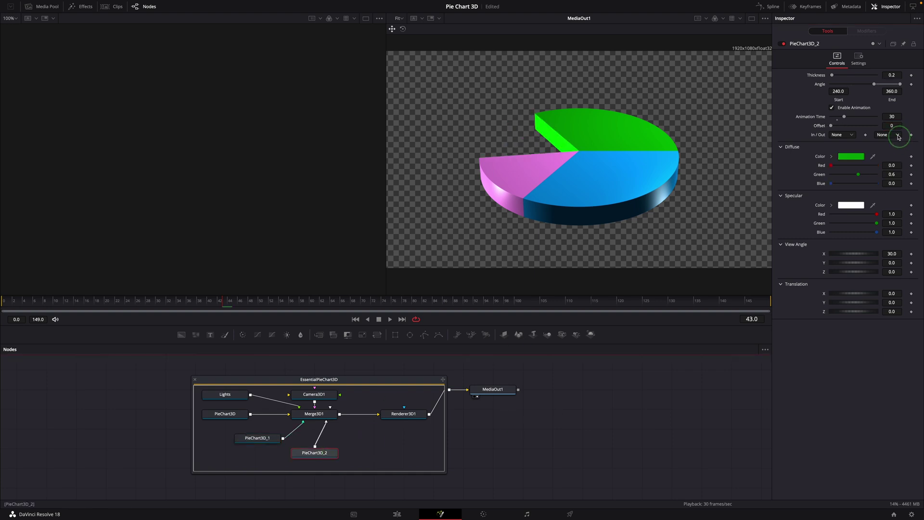
{"action": "type", "text": "60"}
{"action": "key", "text": "Return"}
{"action": "left_click", "coordinate": [10, 292]}
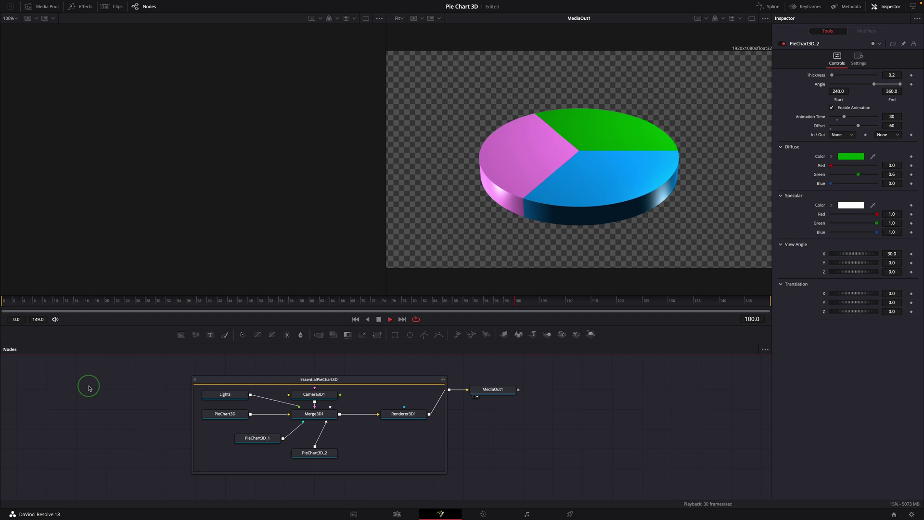
{"action": "key", "text": "ctrl+s"}
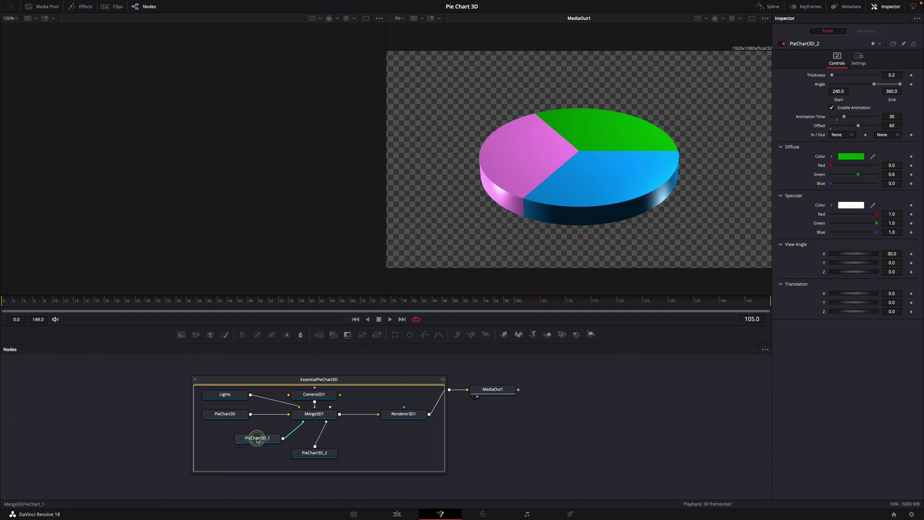
View PieChart3D_1 alone in the left viewer, with scene lighting on, from several angles
{"action": "left_click_drag", "start_coordinate": [257, 438], "coordinate": [261, 225]}
{"action": "scroll", "coordinate": [264, 189], "scroll_direction": "down", "scroll_amount": 3}
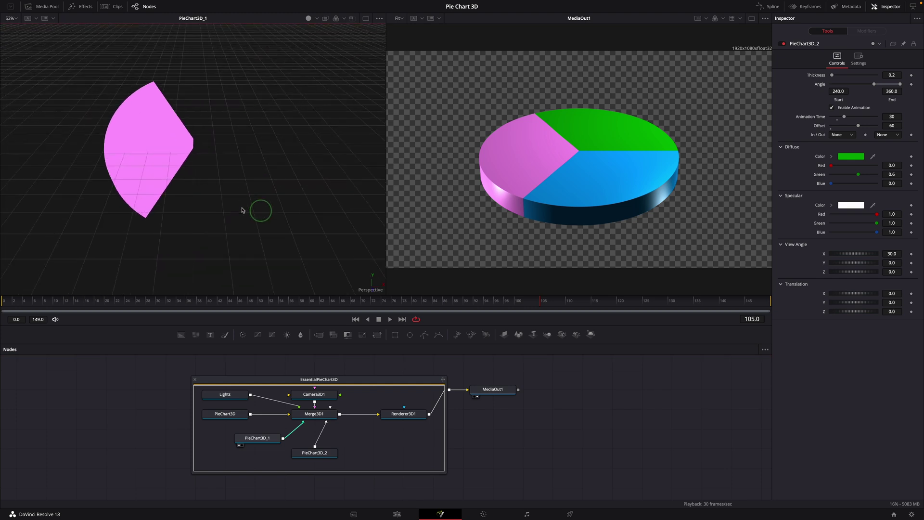
{"action": "left_click_drag", "start_coordinate": [266, 216], "coordinate": [333, 100]}
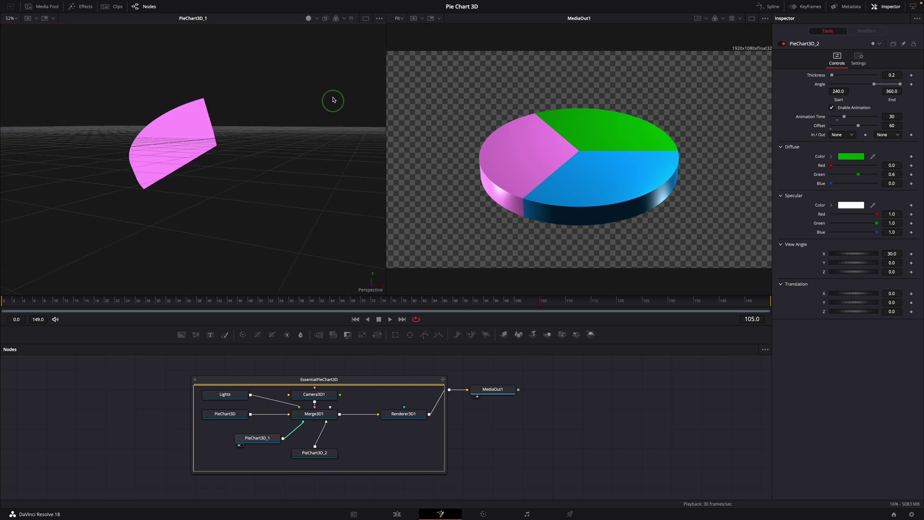
{"action": "left_click", "coordinate": [309, 20]}
{"action": "mouse_move", "coordinate": [246, 142]}
{"action": "left_mouse_down"}
{"action": "mouse_move", "coordinate": [212, 137]}
{"action": "mouse_move", "coordinate": [215, 124]}
{"action": "mouse_move", "coordinate": [200, 139]}
{"action": "mouse_move", "coordinate": [210, 159]}
{"action": "left_mouse_up"}
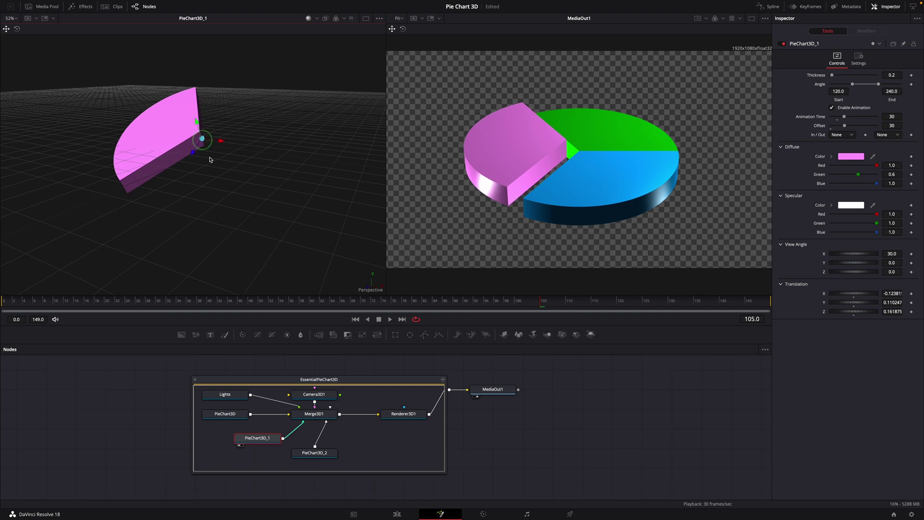
Load PieChart3D_2 into the viewer and drag the green slice outward from the centre
{"action": "left_click", "coordinate": [314, 452]}
{"action": "key", "text": "1"}
{"action": "mouse_move", "coordinate": [215, 128]}
{"action": "left_mouse_down"}
{"action": "mouse_move", "coordinate": [217, 139]}
{"action": "mouse_move", "coordinate": [224, 129]}
{"action": "left_mouse_up"}
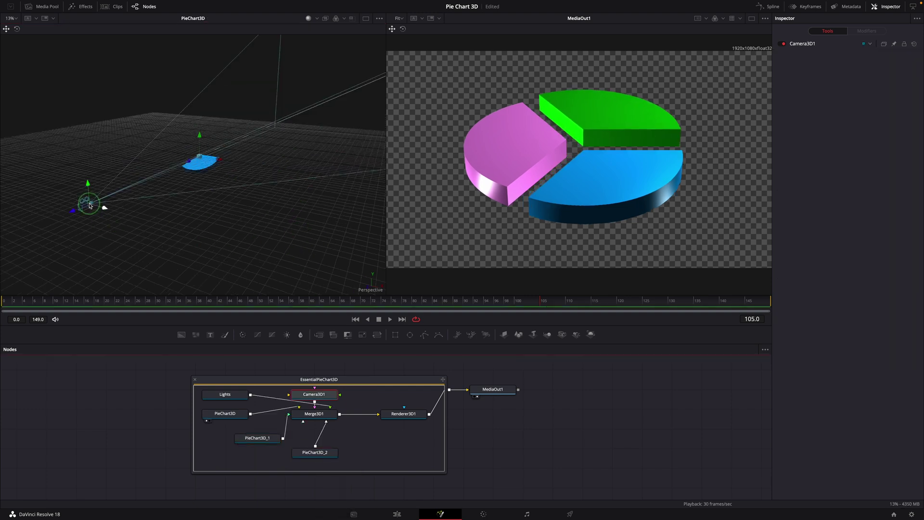
{"action": "mouse_move", "coordinate": [89, 205]}
{"action": "left_mouse_down"}
{"action": "mouse_move", "coordinate": [46, 202]}
{"action": "mouse_move", "coordinate": [193, 190]}
{"action": "mouse_move", "coordinate": [169, 118]}
{"action": "mouse_move", "coordinate": [53, 108]}
{"action": "mouse_move", "coordinate": [29, 137]}
{"action": "mouse_move", "coordinate": [37, 171]}
{"action": "mouse_move", "coordinate": [241, 157]}
{"action": "mouse_move", "coordinate": [62, 169]}
{"action": "mouse_move", "coordinate": [83, 196]}
{"action": "mouse_move", "coordinate": [41, 221]}
{"action": "left_mouse_up"}
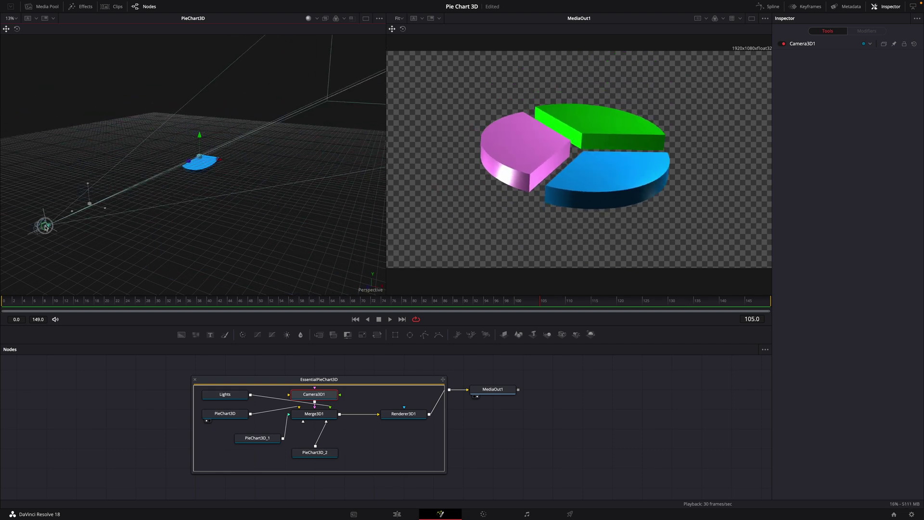
Return to the Edit page and replay the pie chart clip's animation
{"action": "left_click", "coordinate": [399, 515]}
{"action": "left_click_drag", "start_coordinate": [339, 342], "coordinate": [377, 365]}
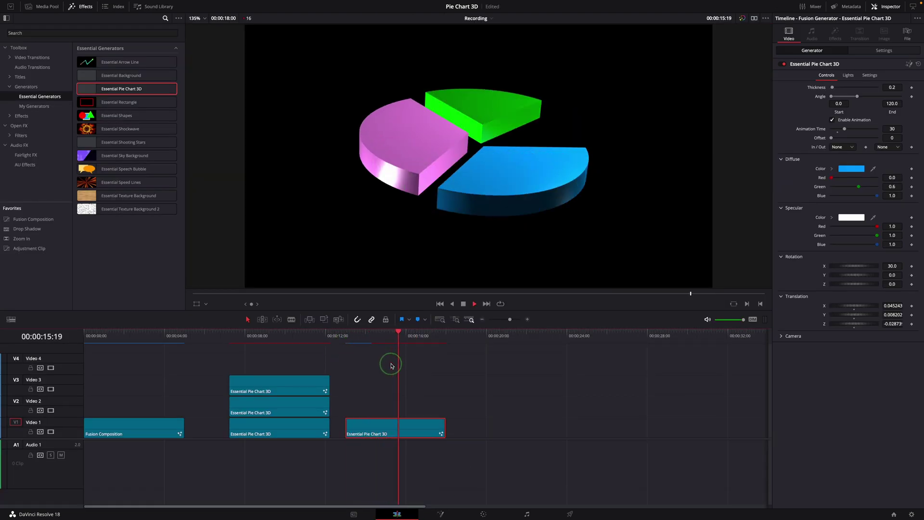
{"action": "left_click", "coordinate": [340, 335]}
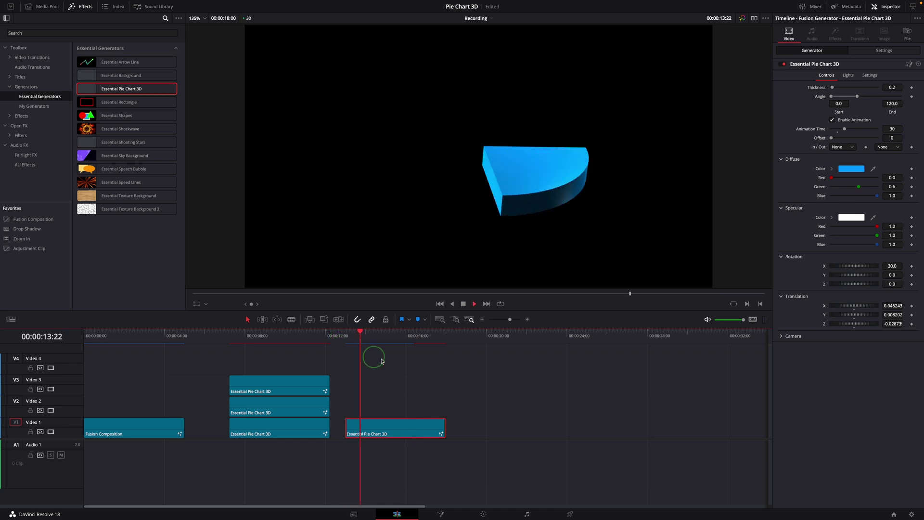
{"action": "key", "text": "space"}
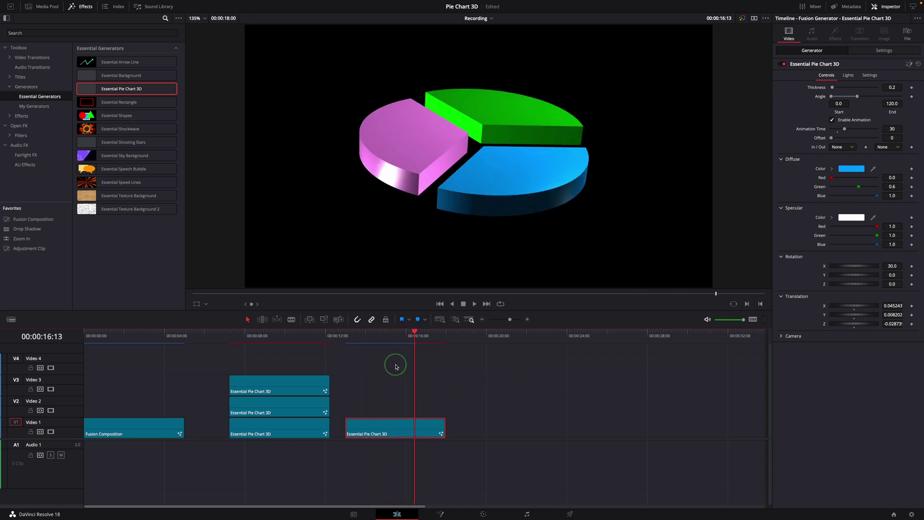
{"action": "left_click", "coordinate": [386, 365]}
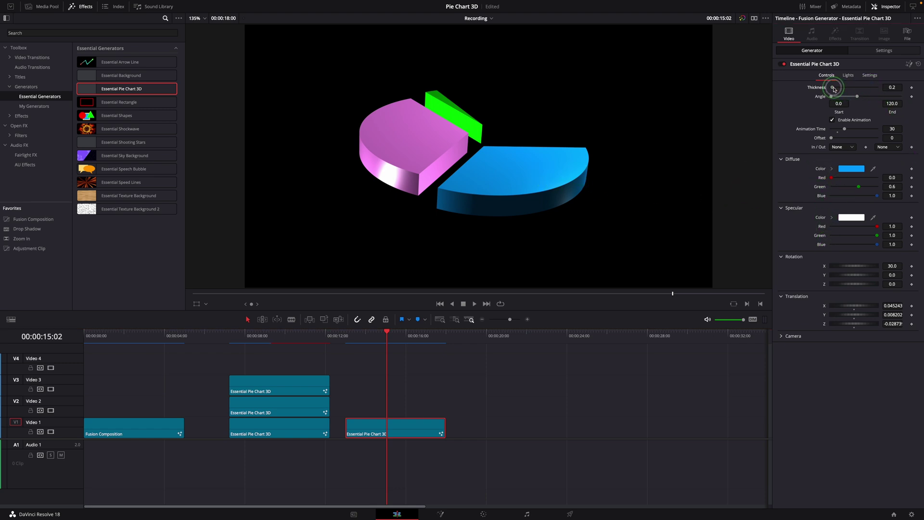
Set slice thickness to 0.26, then tilt and raise the camera with its rotation and translation
{"action": "left_click_drag", "start_coordinate": [834, 88], "coordinate": [834, 88]}
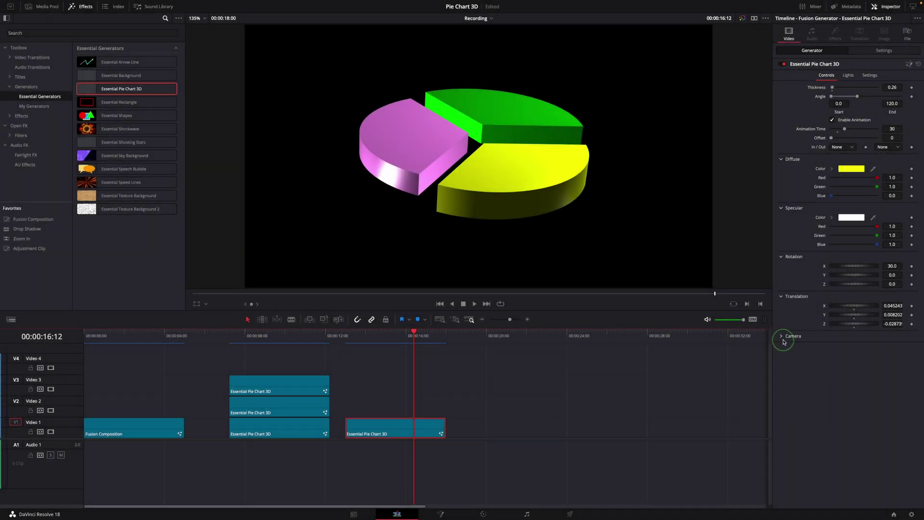
{"action": "left_click", "coordinate": [782, 336]}
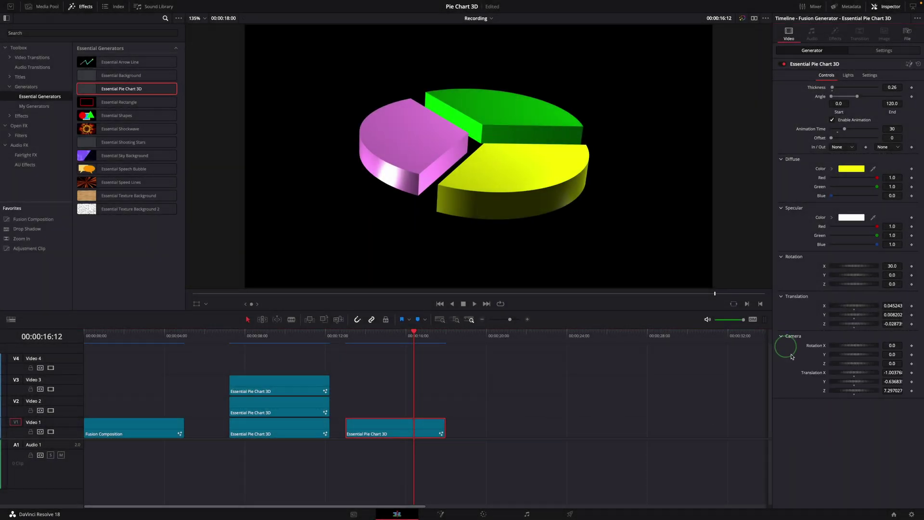
{"action": "mouse_move", "coordinate": [839, 355]}
{"action": "left_mouse_down"}
{"action": "mouse_move", "coordinate": [851, 367]}
{"action": "mouse_move", "coordinate": [831, 365]}
{"action": "mouse_move", "coordinate": [906, 390]}
{"action": "left_mouse_up"}
{"action": "mouse_move", "coordinate": [852, 373]}
{"action": "left_mouse_down"}
{"action": "mouse_move", "coordinate": [885, 373]}
{"action": "mouse_move", "coordinate": [830, 355]}
{"action": "left_mouse_up"}
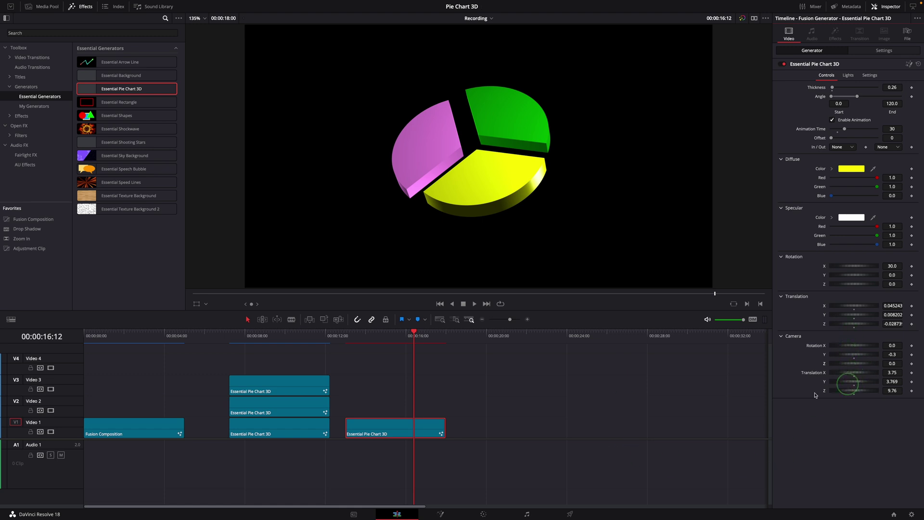
Replay the pie animation from partway and from near the clip start
{"action": "left_click", "coordinate": [352, 349]}
{"action": "key", "text": "space"}
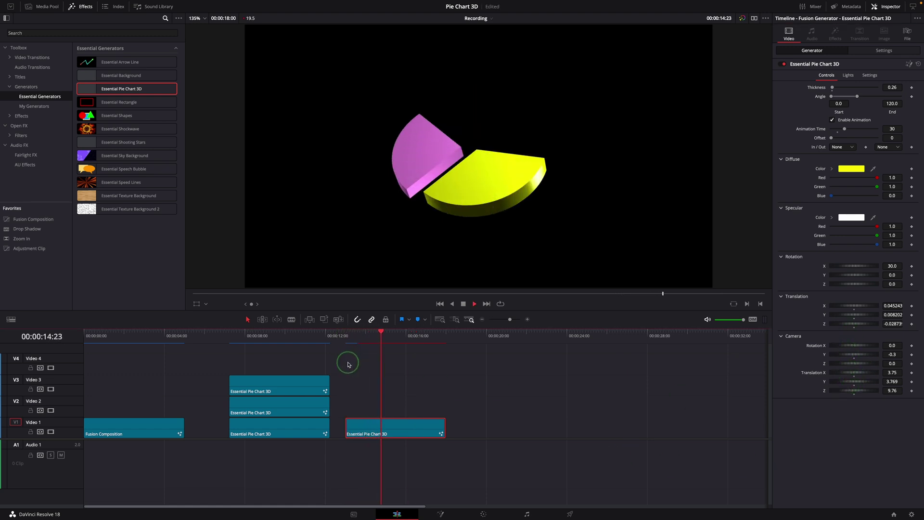
{"action": "left_click", "coordinate": [342, 337]}
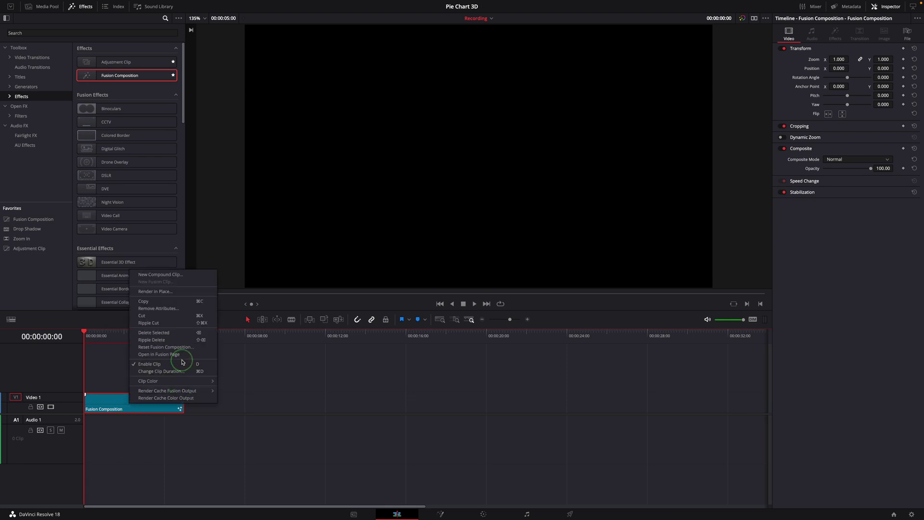
Open the Fusion Composition clip in Fusion and move MediaOut1 further right
{"action": "left_click", "coordinate": [202, 358]}
{"action": "left_click_drag", "start_coordinate": [251, 406], "coordinate": [489, 407]}
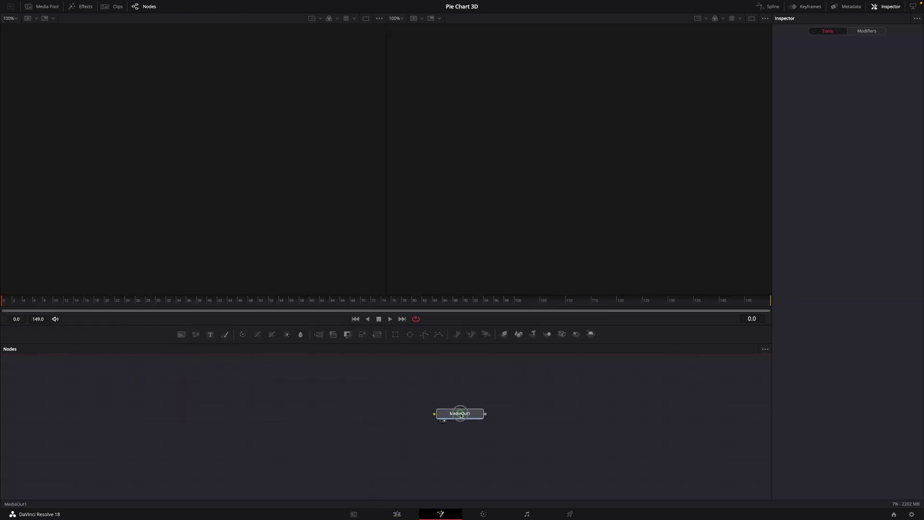
{"action": "left_click", "coordinate": [493, 445]}
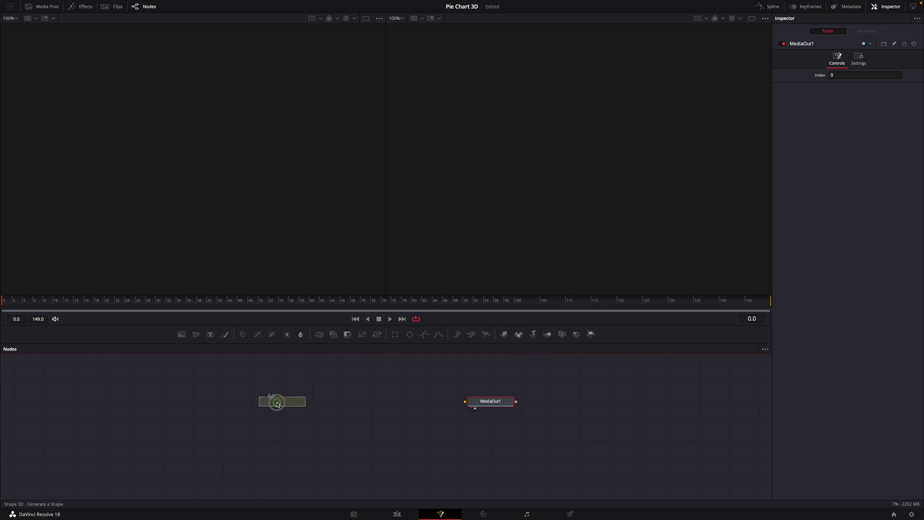
Add Shape 3D, Merge 3D, Camera 3D, Spot Light and Renderer 3D, connecting the renderer to MediaOut1
{"action": "left_click_drag", "start_coordinate": [519, 337], "coordinate": [283, 402]}
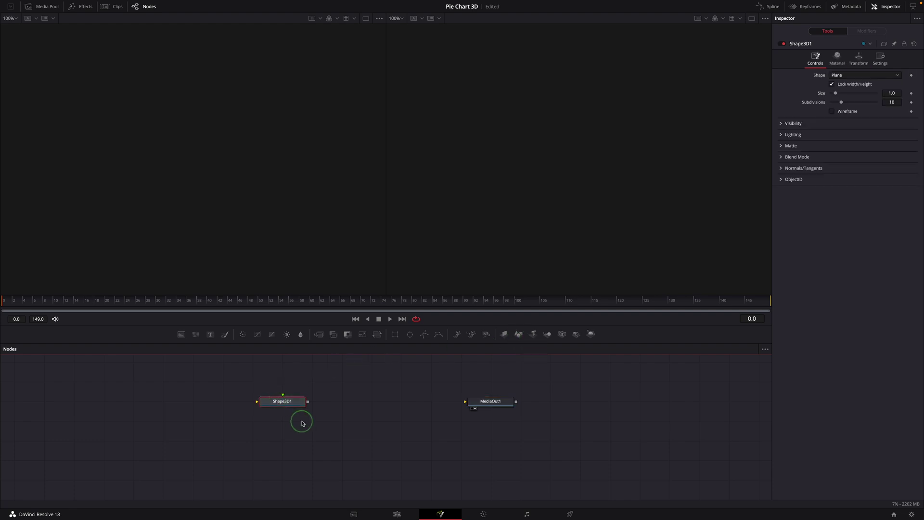
{"action": "left_click", "coordinate": [547, 335]}
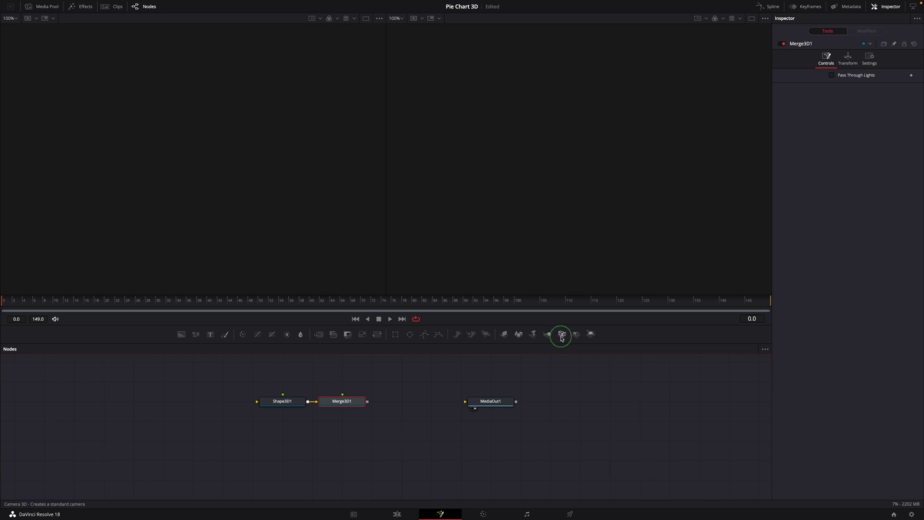
{"action": "left_click", "coordinate": [563, 336]}
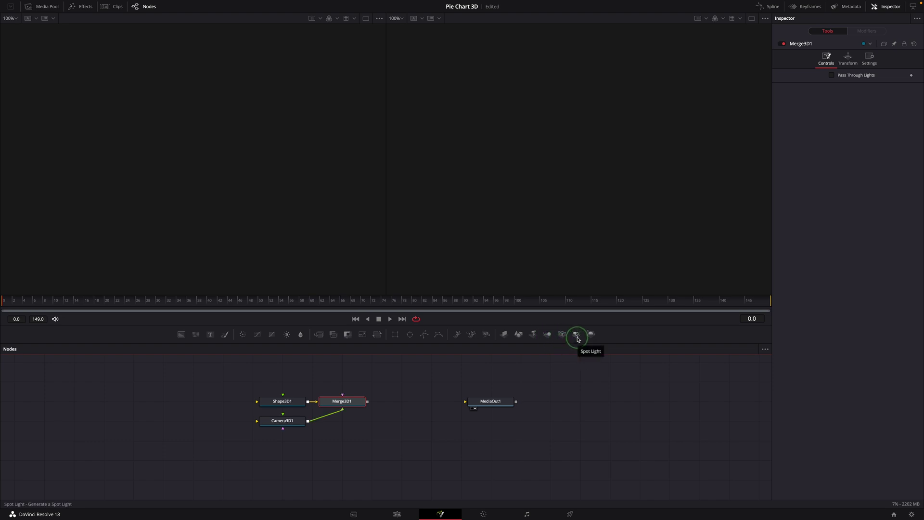
{"action": "left_click", "coordinate": [577, 336]}
{"action": "left_click", "coordinate": [592, 335]}
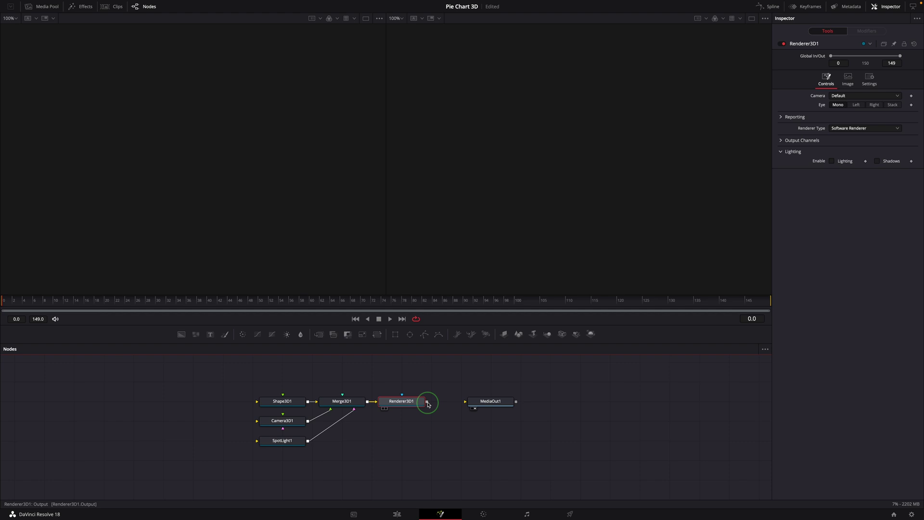
{"action": "left_click_drag", "start_coordinate": [427, 401], "coordinate": [466, 401]}
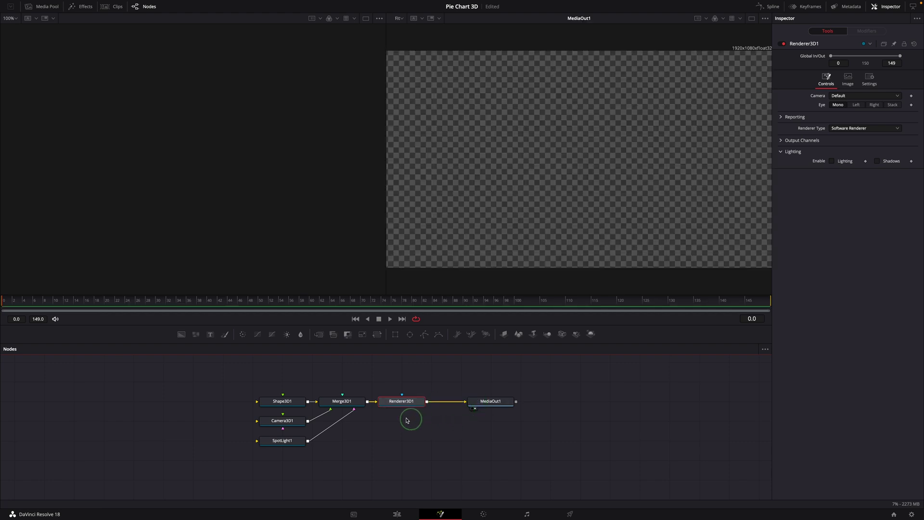
Show Merge3D1 in the left viewer and orbit back to see the camera and plane
{"action": "left_click_drag", "start_coordinate": [342, 401], "coordinate": [275, 261]}
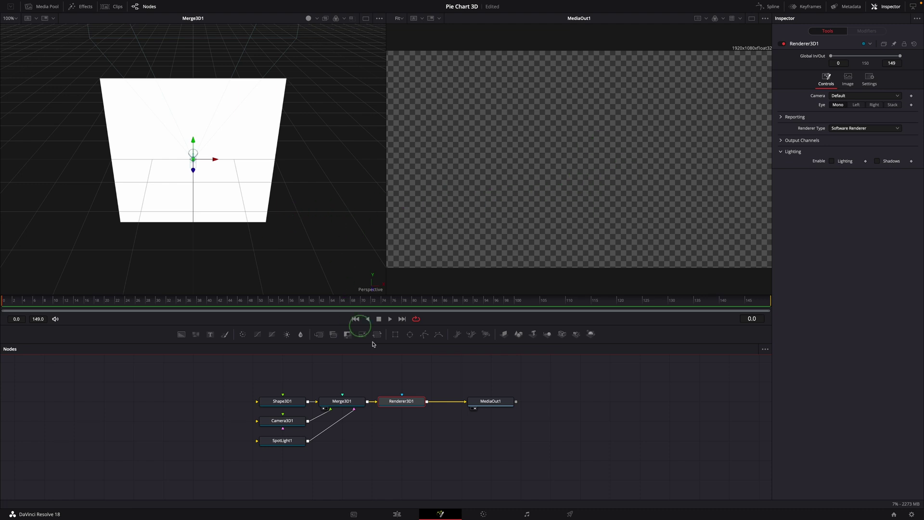
{"action": "left_click", "coordinate": [288, 424]}
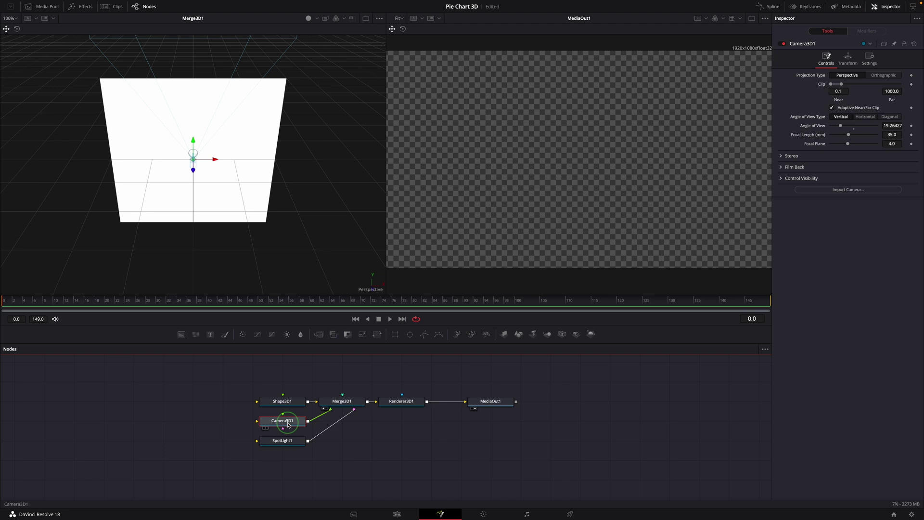
{"action": "mouse_move", "coordinate": [295, 227]}
{"action": "left_mouse_down"}
{"action": "mouse_move", "coordinate": [160, 154]}
{"action": "mouse_move", "coordinate": [42, 199]}
{"action": "mouse_move", "coordinate": [138, 175]}
{"action": "mouse_move", "coordinate": [200, 237]}
{"action": "mouse_move", "coordinate": [244, 215]}
{"action": "mouse_move", "coordinate": [150, 174]}
{"action": "mouse_move", "coordinate": [25, 232]}
{"action": "mouse_move", "coordinate": [243, 213]}
{"action": "mouse_move", "coordinate": [4, 233]}
{"action": "left_mouse_up"}
{"action": "scroll", "coordinate": [4, 233], "scroll_direction": "down", "scroll_amount": 3}
{"action": "left_click_drag", "start_coordinate": [120, 192], "coordinate": [58, 223]}
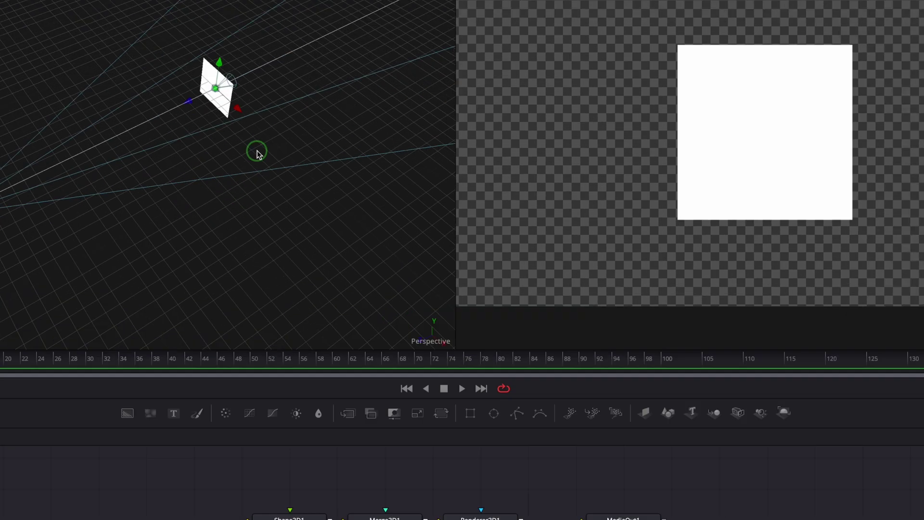
Turn on Show Cameras in the viewer's 3D options and select Camera3D1
{"action": "right_click", "coordinate": [264, 171]}
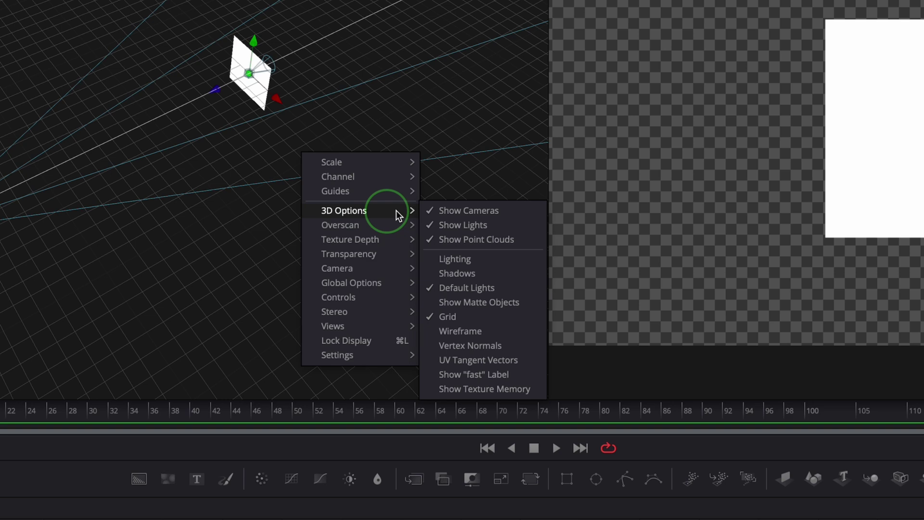
{"action": "left_click", "coordinate": [431, 211]}
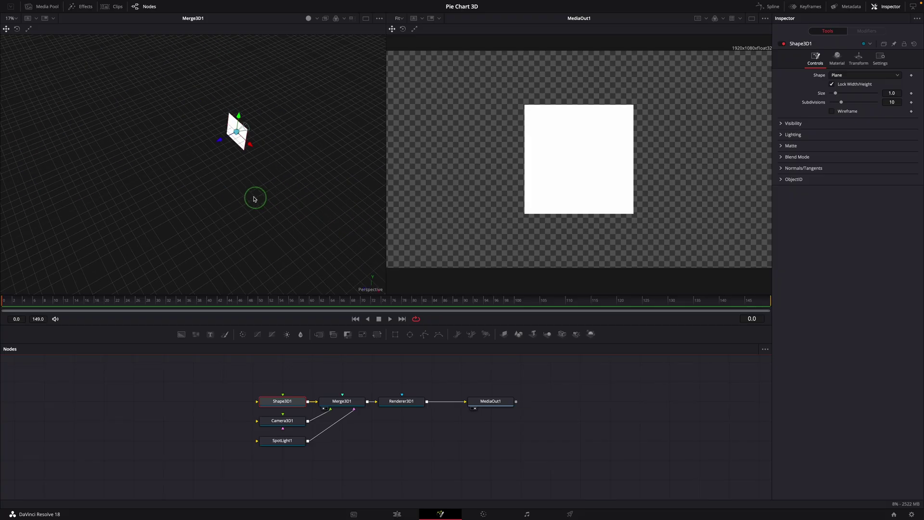
{"action": "left_click", "coordinate": [277, 425]}
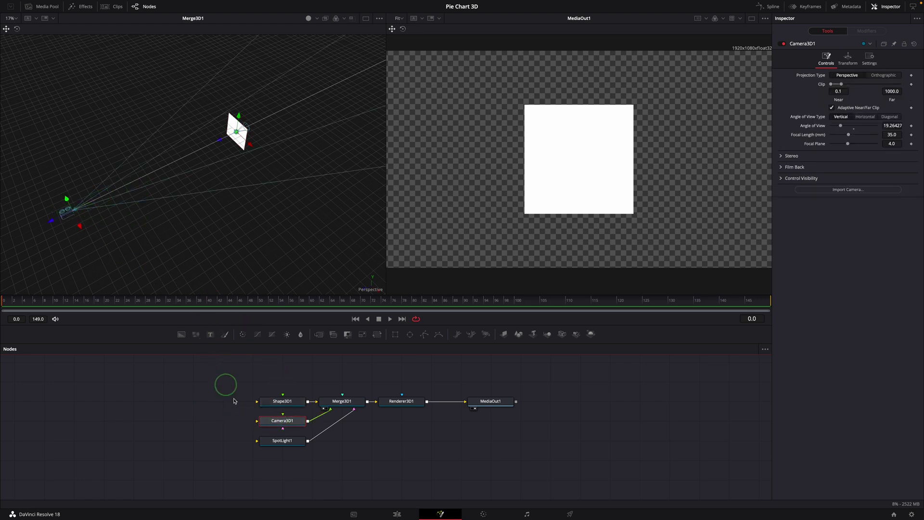
Change Shape3D1 to a cylinder and flatten its height to about 0.2
{"action": "left_click", "coordinate": [282, 401]}
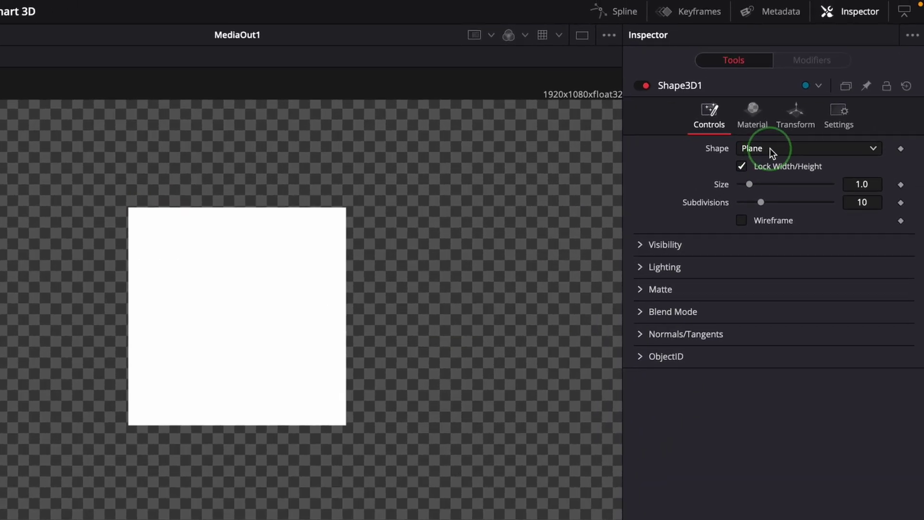
{"action": "left_click", "coordinate": [846, 76]}
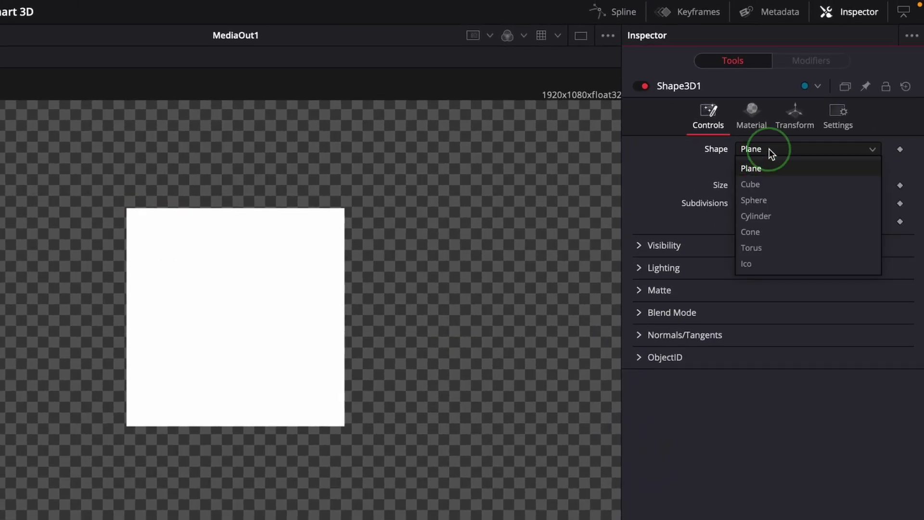
{"action": "left_click", "coordinate": [778, 214]}
{"action": "left_click_drag", "start_coordinate": [856, 185], "coordinate": [732, 202]}
{"action": "left_click_drag", "start_coordinate": [860, 181], "coordinate": [853, 185]}
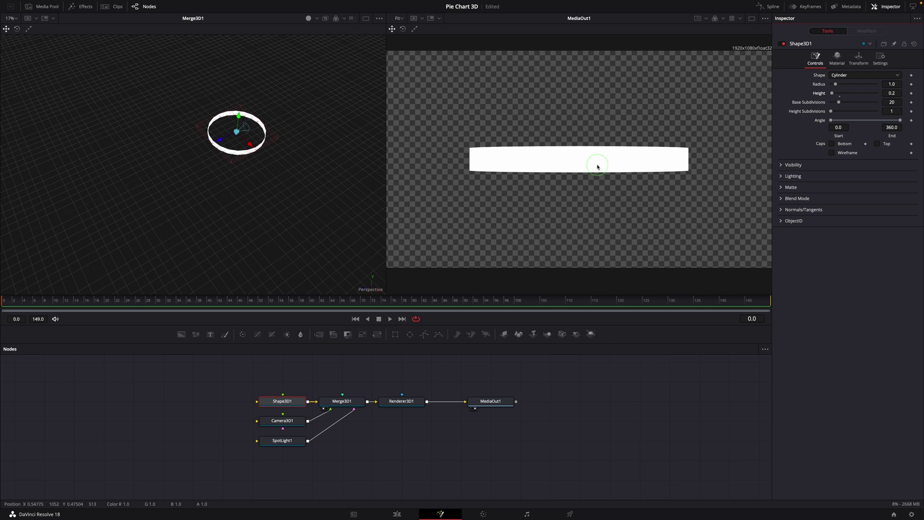
{"action": "scroll", "coordinate": [263, 180], "scroll_direction": "up", "scroll_amount": 3}
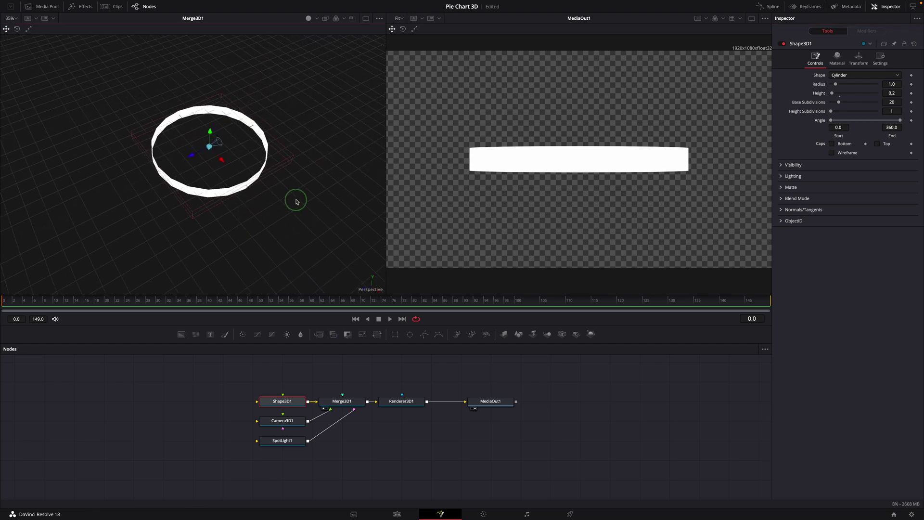
{"action": "left_click_drag", "start_coordinate": [295, 202], "coordinate": [303, 230]}
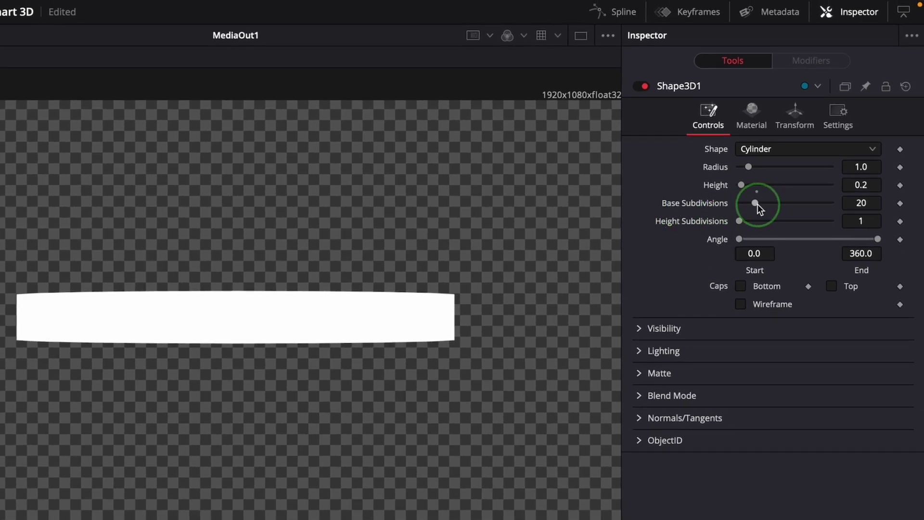
Set base subdivisions to 100, close the bottom and top caps, and enable viewer lighting
{"action": "left_click_drag", "start_coordinate": [756, 204], "coordinate": [888, 218]}
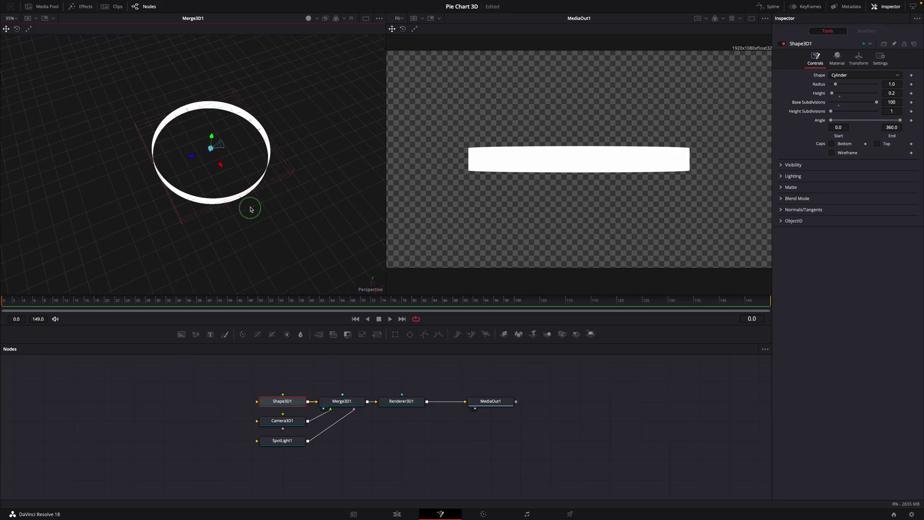
{"action": "mouse_move", "coordinate": [251, 209]}
{"action": "left_mouse_down"}
{"action": "mouse_move", "coordinate": [285, 172]}
{"action": "mouse_move", "coordinate": [201, 161]}
{"action": "mouse_move", "coordinate": [214, 192]}
{"action": "mouse_move", "coordinate": [241, 209]}
{"action": "left_mouse_up"}
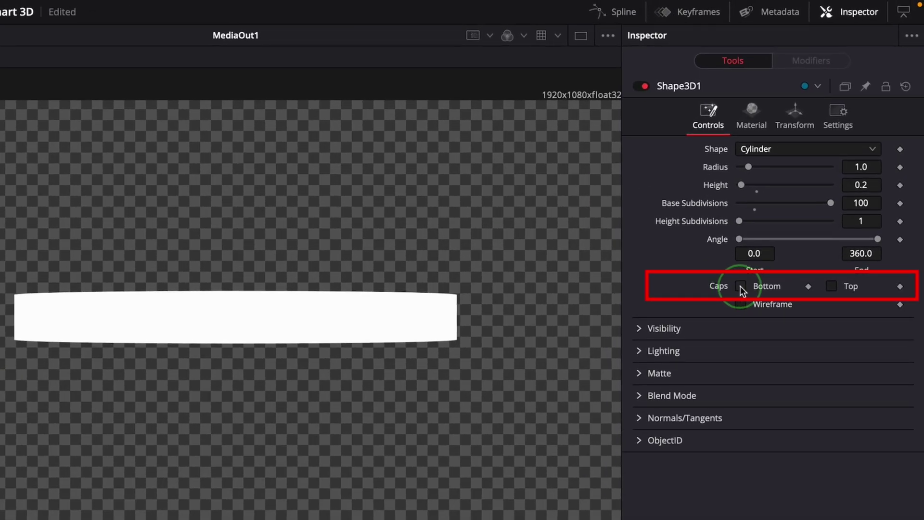
{"action": "left_click", "coordinate": [741, 286]}
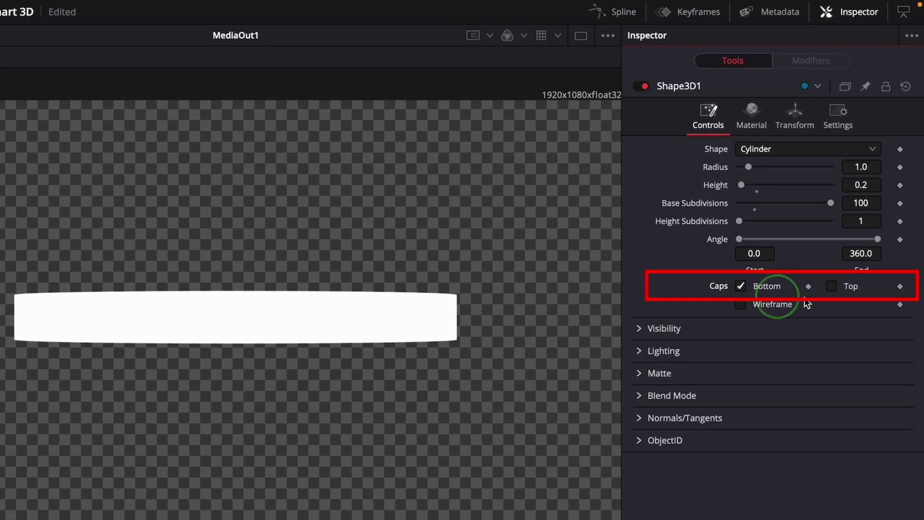
{"action": "left_click", "coordinate": [831, 286]}
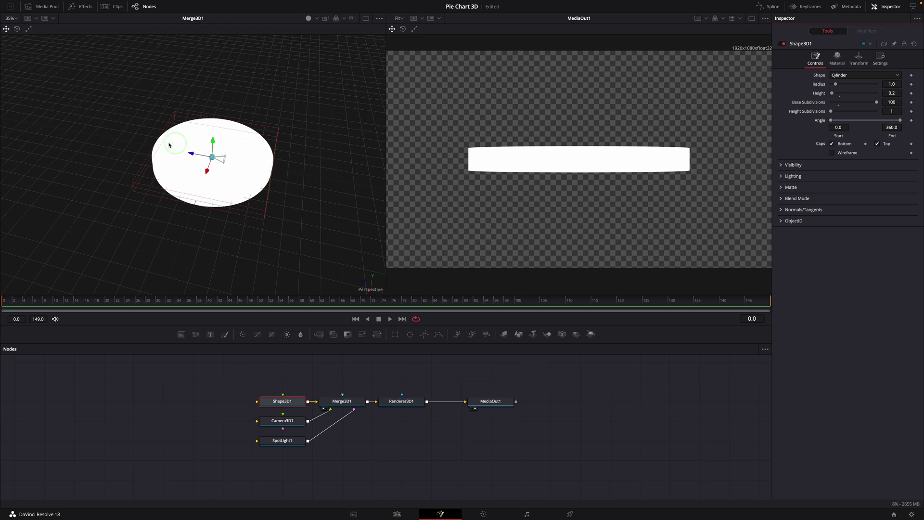
{"action": "left_click_drag", "start_coordinate": [177, 187], "coordinate": [316, 100]}
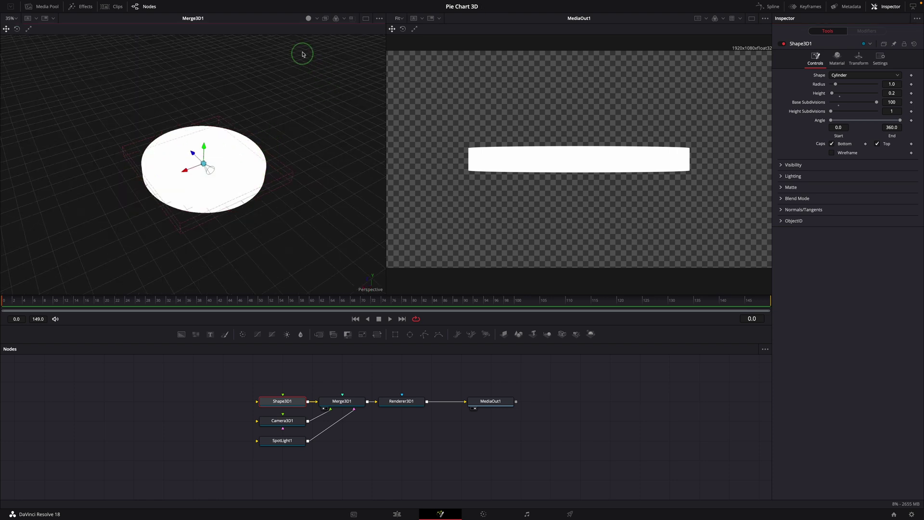
{"action": "left_click", "coordinate": [309, 19]}
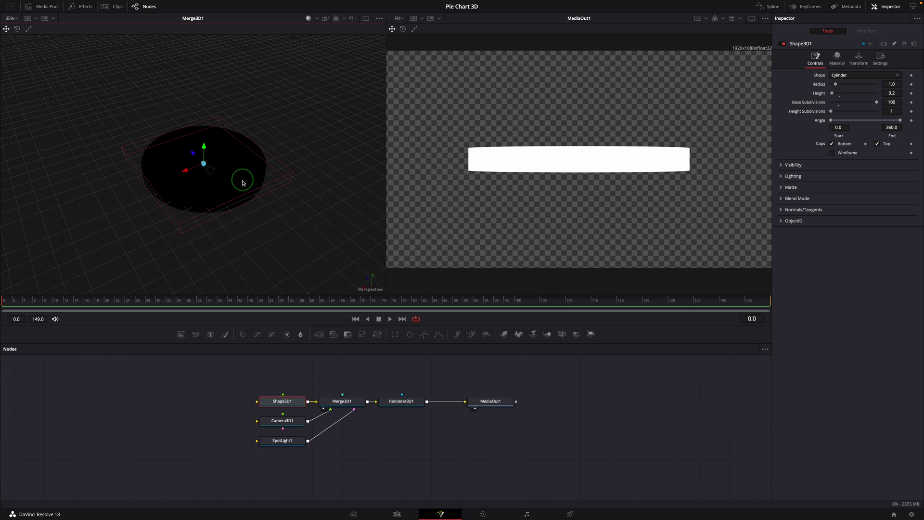
{"action": "left_click_drag", "start_coordinate": [238, 225], "coordinate": [267, 213]}
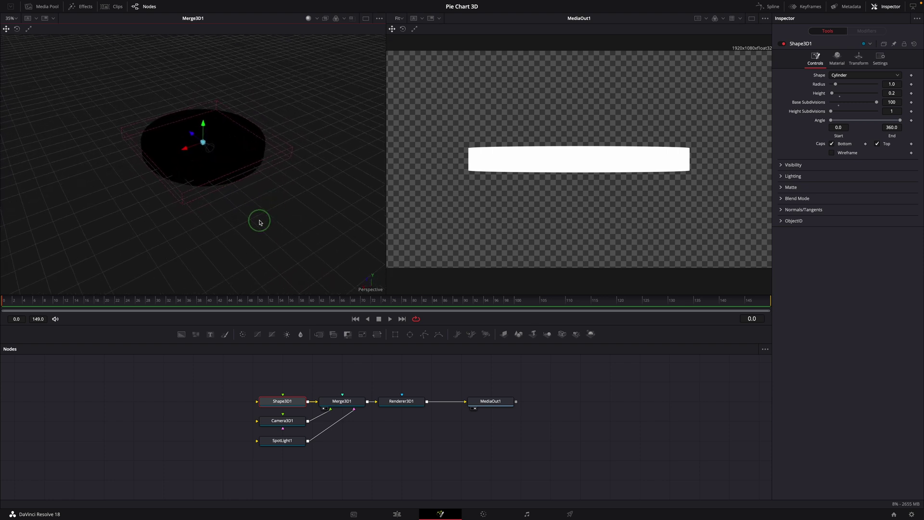
Turn on Use Target for SpotLight1 and move it above and in front of the cylinder
{"action": "left_click", "coordinate": [282, 443]}
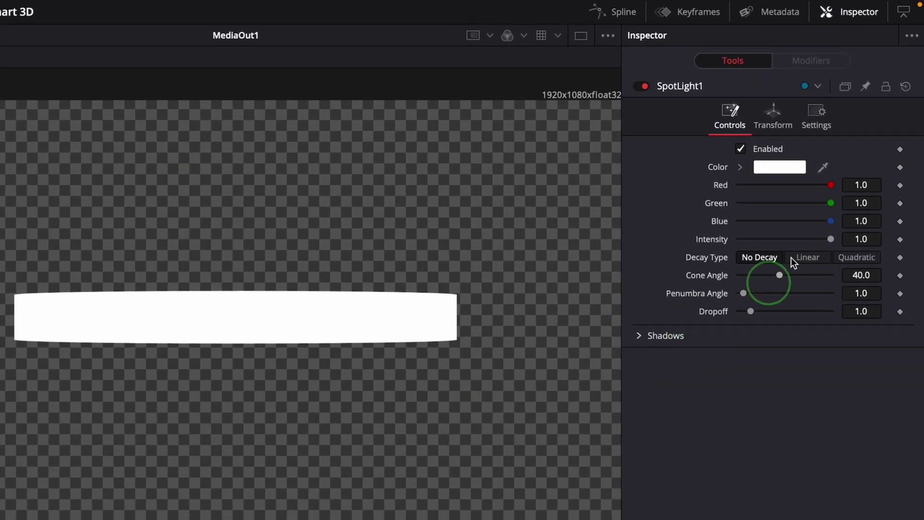
{"action": "left_click", "coordinate": [777, 118]}
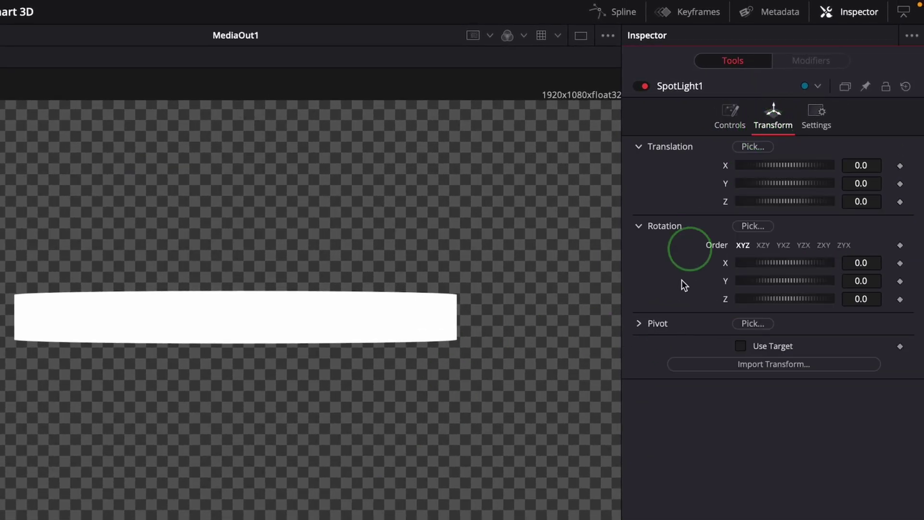
{"action": "left_click", "coordinate": [741, 347]}
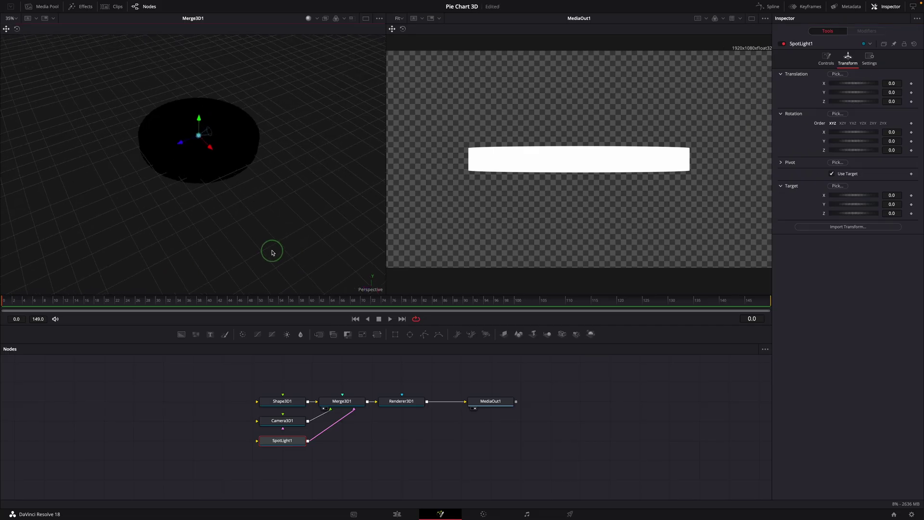
{"action": "left_click_drag", "start_coordinate": [185, 145], "coordinate": [141, 162]}
{"action": "mouse_move", "coordinate": [164, 205]}
{"action": "left_mouse_down"}
{"action": "mouse_move", "coordinate": [41, 220]}
{"action": "mouse_move", "coordinate": [74, 99]}
{"action": "mouse_move", "coordinate": [56, 180]}
{"action": "mouse_move", "coordinate": [105, 93]}
{"action": "mouse_move", "coordinate": [91, 98]}
{"action": "mouse_move", "coordinate": [161, 93]}
{"action": "left_mouse_up"}
{"action": "left_click_drag", "start_coordinate": [228, 190], "coordinate": [265, 232]}
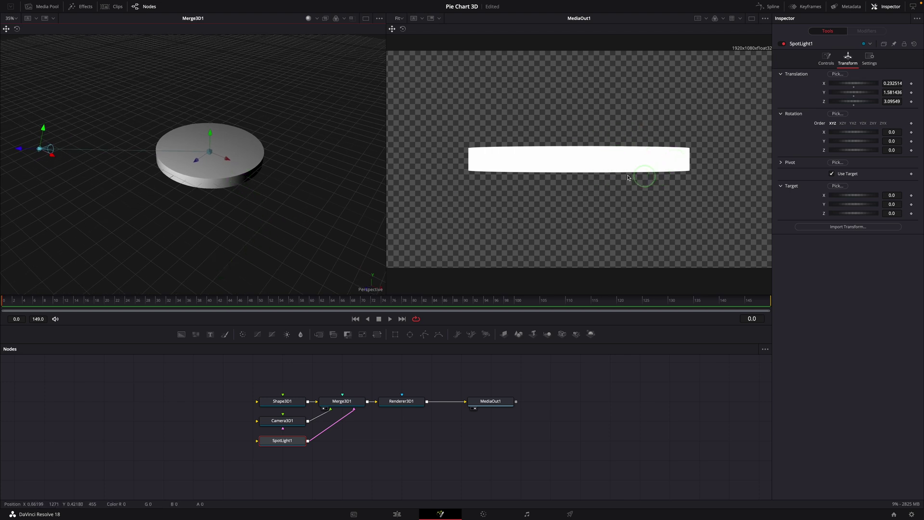
Turn on Enable Lighting in the Renderer3D1 Inspector
{"action": "left_click", "coordinate": [406, 403]}
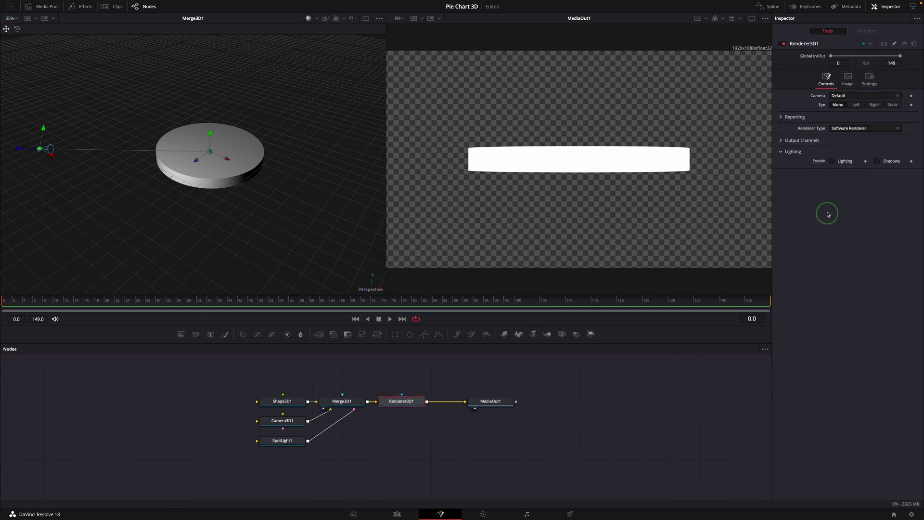
{"action": "left_click", "coordinate": [831, 160]}
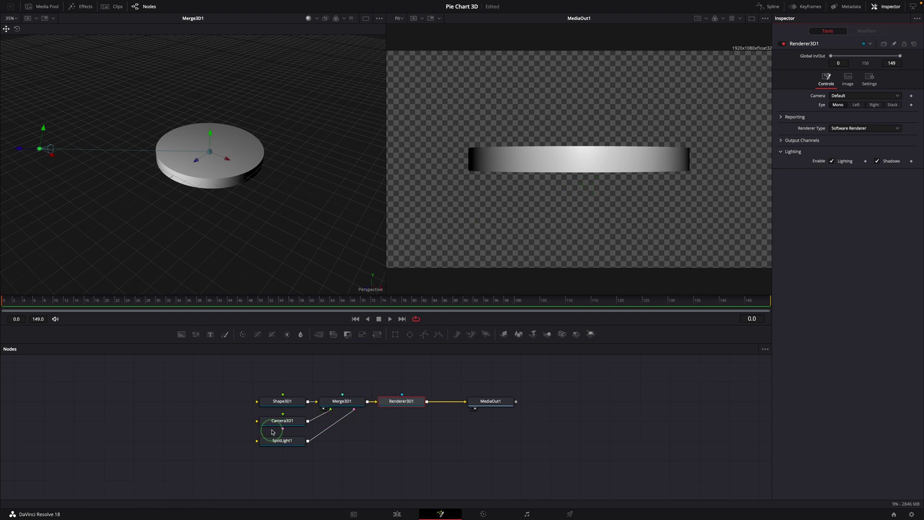
Turn on Use Target for Camera3D1 and raise its Translation Y to about 5.6
{"action": "left_click", "coordinate": [288, 425]}
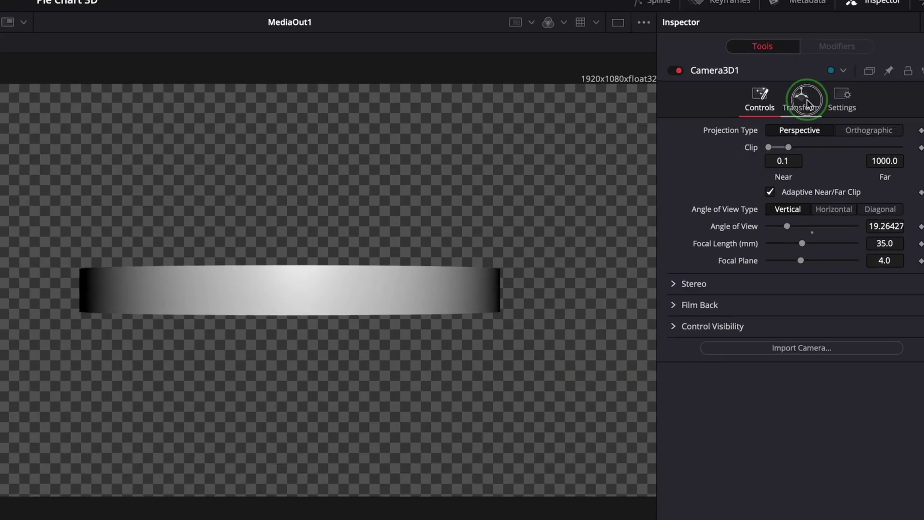
{"action": "left_click", "coordinate": [806, 99]}
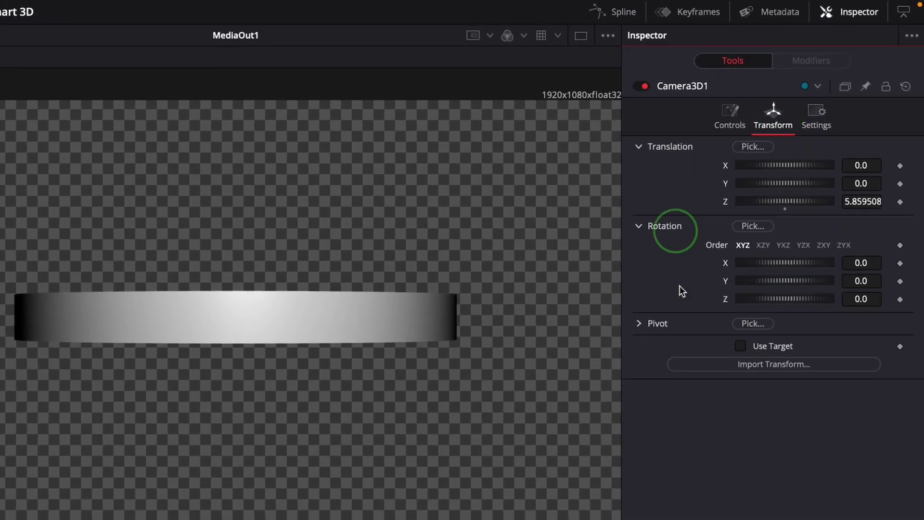
{"action": "left_click", "coordinate": [741, 346]}
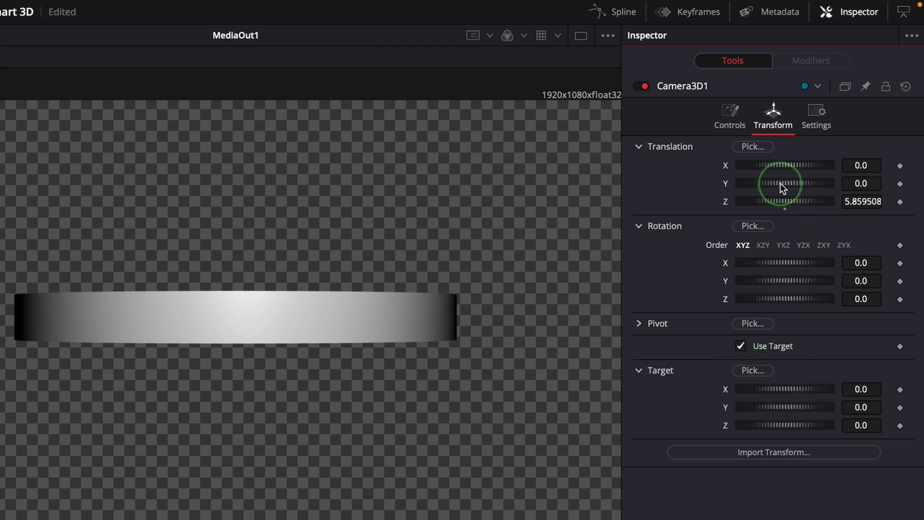
{"action": "left_click_drag", "start_coordinate": [776, 183], "coordinate": [912, 190]}
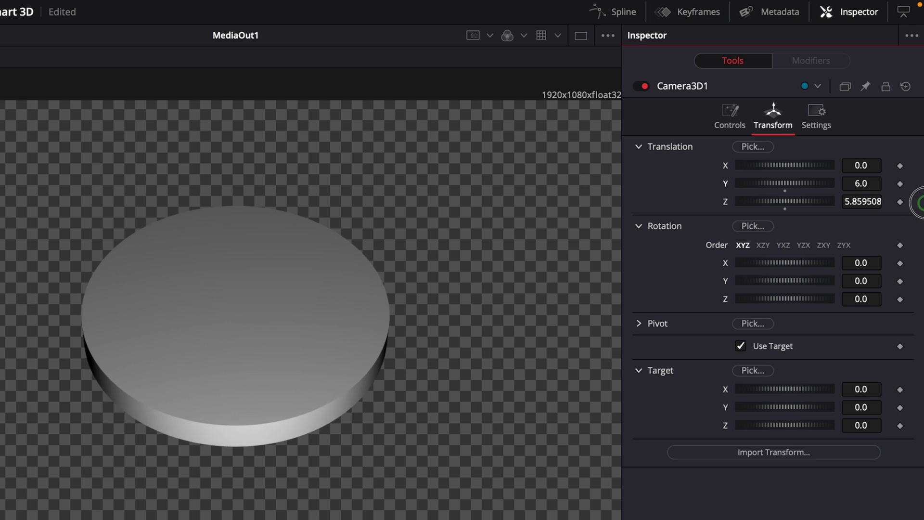
{"action": "left_click_drag", "start_coordinate": [768, 187], "coordinate": [766, 182]}
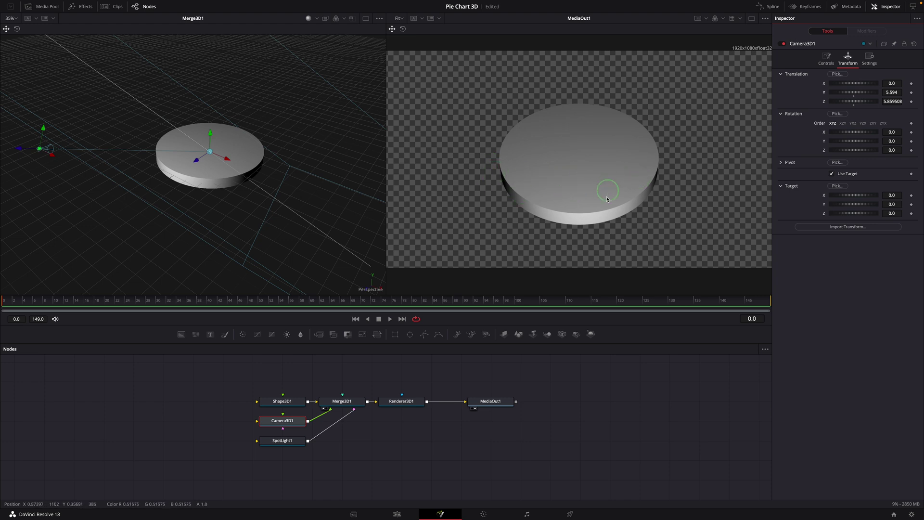
Add an Ambient Light to Merge3D1 through the Shift+Space tool search
{"action": "left_click", "coordinate": [341, 403]}
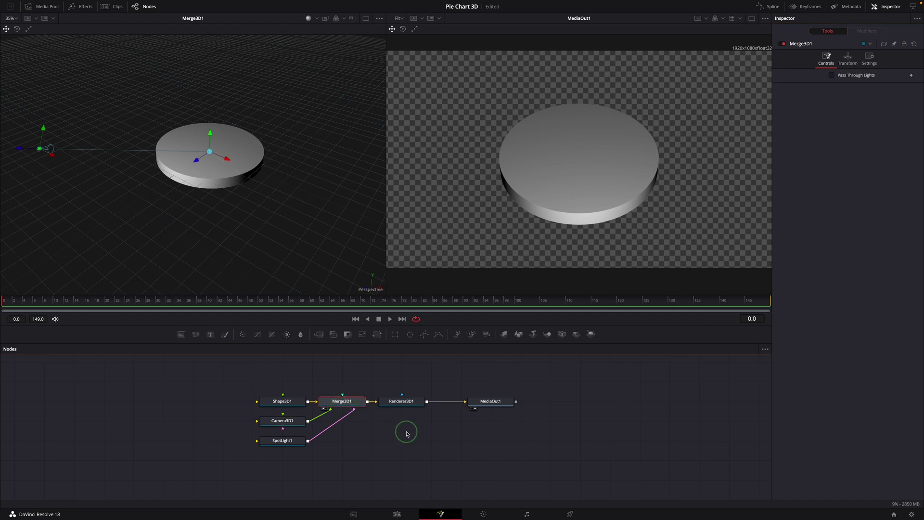
{"action": "key", "text": "shift+space"}
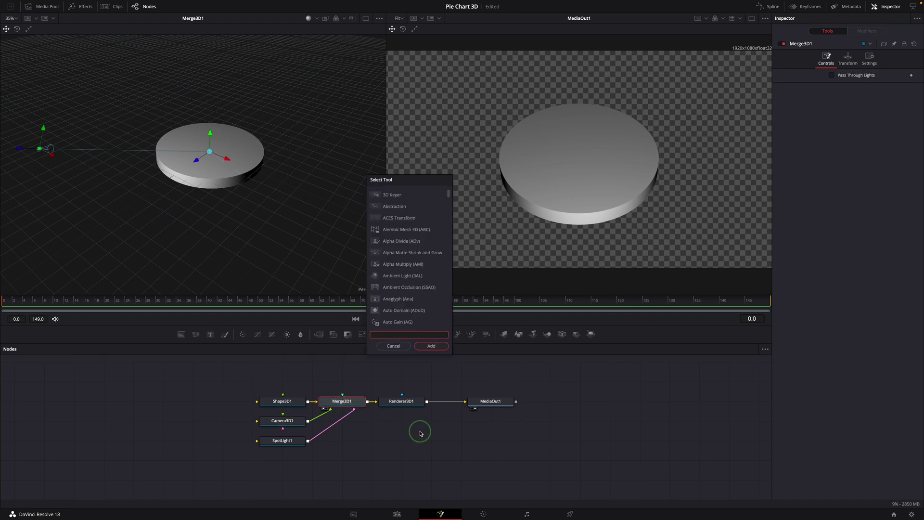
{"action": "type", "text": "amb"}
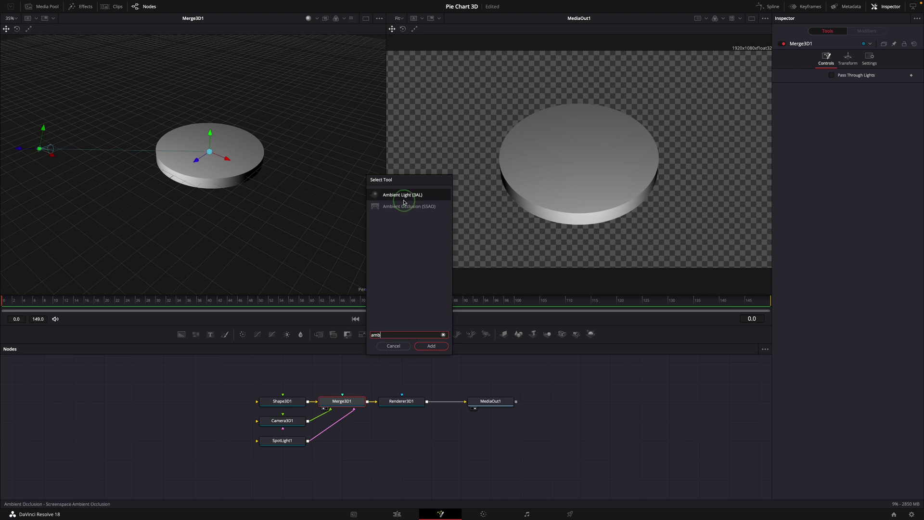
{"action": "left_click", "coordinate": [402, 195]}
{"action": "left_click", "coordinate": [432, 346]}
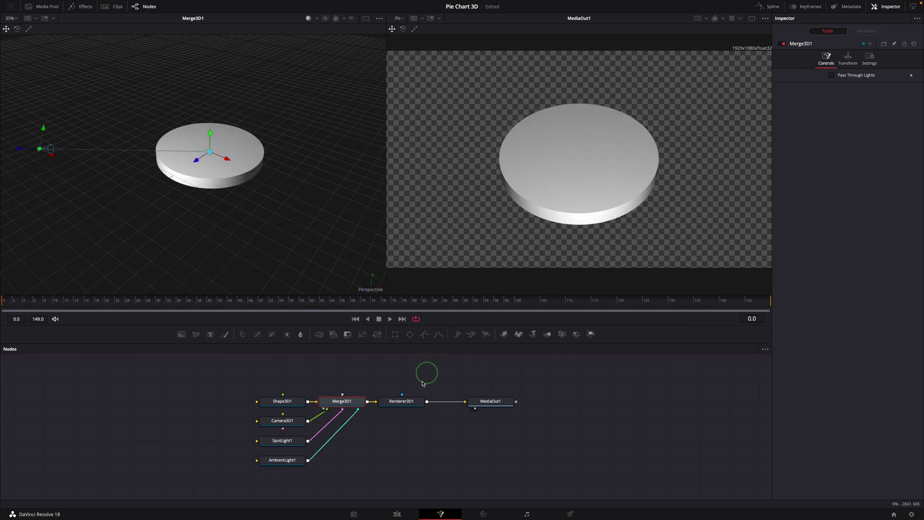
Give AmbientLight1 intensity 0.2 and set Green to 0 for a magenta tint
{"action": "left_click", "coordinate": [296, 461]}
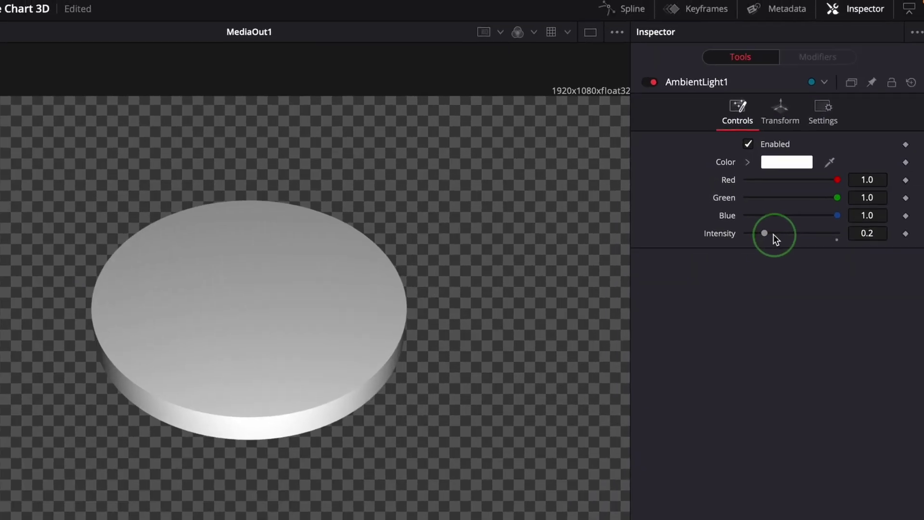
{"action": "mouse_move", "coordinate": [840, 119]}
{"action": "left_mouse_down"}
{"action": "mouse_move", "coordinate": [861, 123]}
{"action": "mouse_move", "coordinate": [841, 122]}
{"action": "left_mouse_up"}
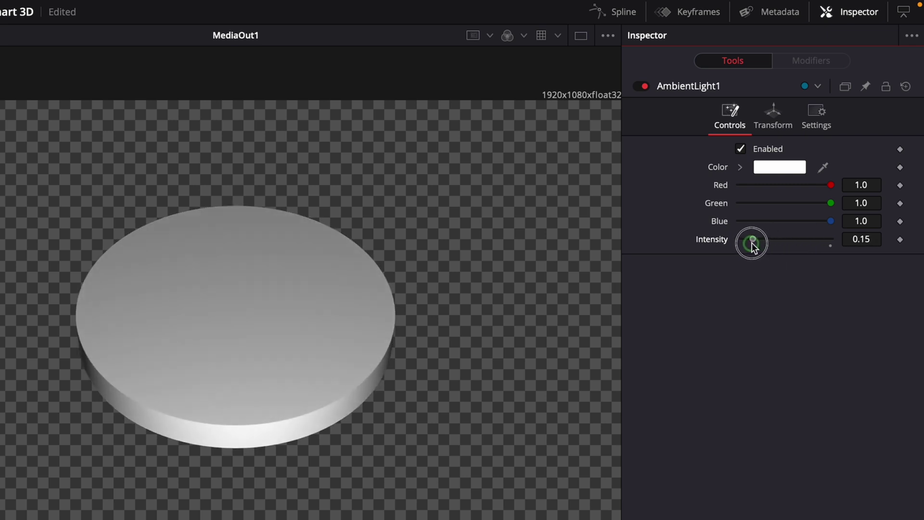
{"action": "left_click_drag", "start_coordinate": [761, 244], "coordinate": [756, 242]}
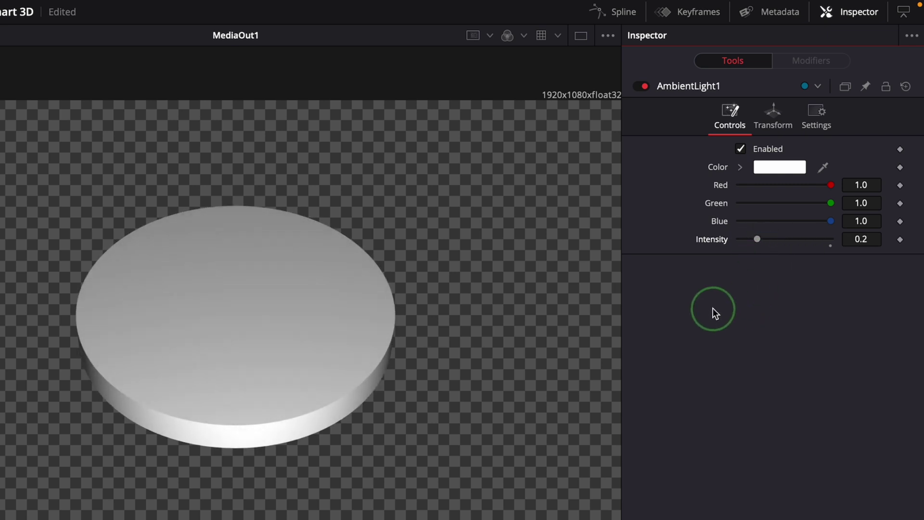
{"action": "left_click_drag", "start_coordinate": [831, 203], "coordinate": [625, 202]}
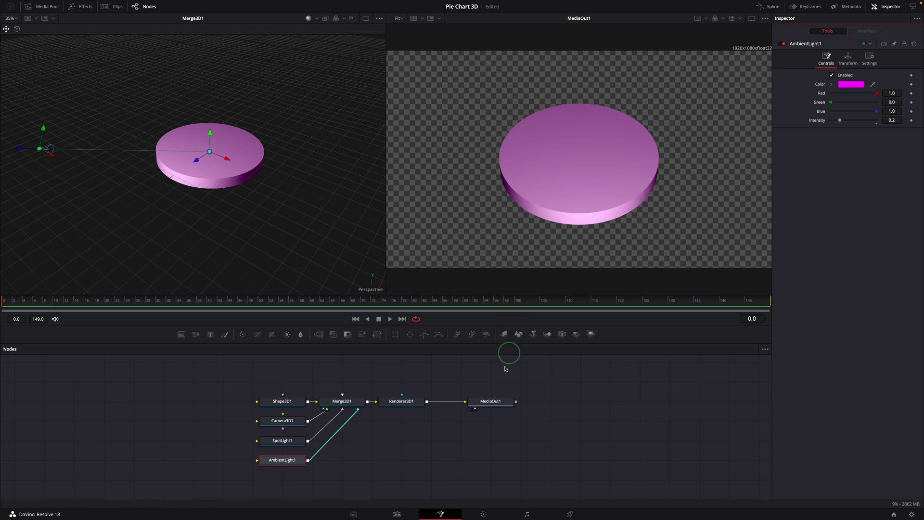
Reduce Shape3D1's Angle End from 360 to 16, leaving a thin wedge
{"action": "left_click", "coordinate": [281, 402]}
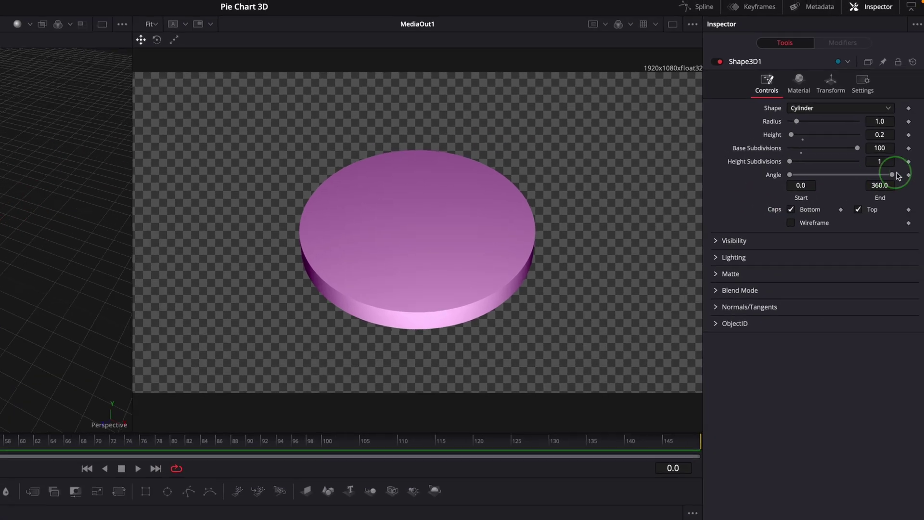
{"action": "left_click_drag", "start_coordinate": [900, 120], "coordinate": [897, 121]}
{"action": "left_click_drag", "start_coordinate": [885, 180], "coordinate": [793, 181]}
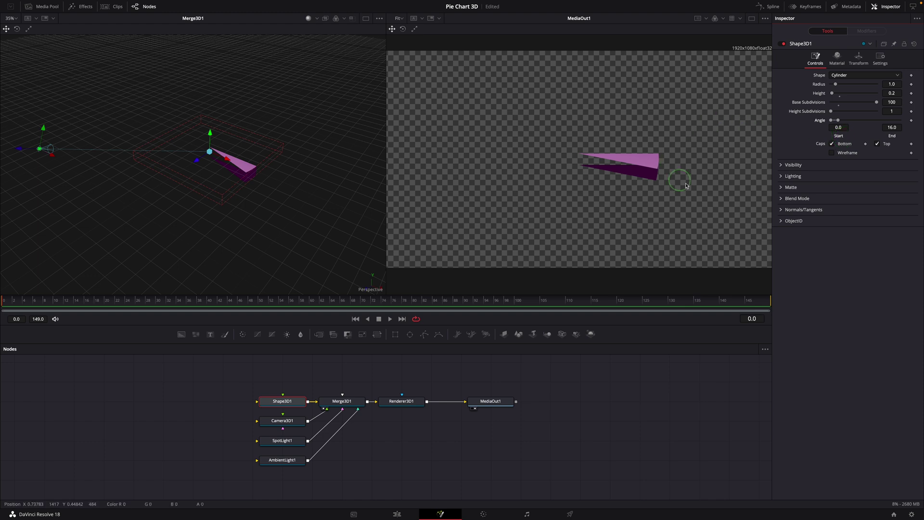
Copy Shape3D1, paste it as Instance_Shape3D1 and connect it into Merge3D1
{"action": "right_click", "coordinate": [281, 400]}
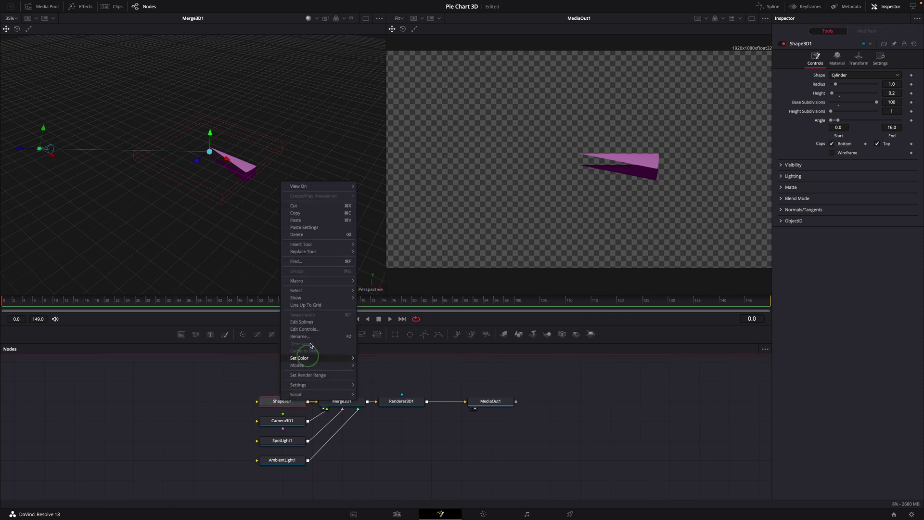
{"action": "left_click", "coordinate": [297, 213]}
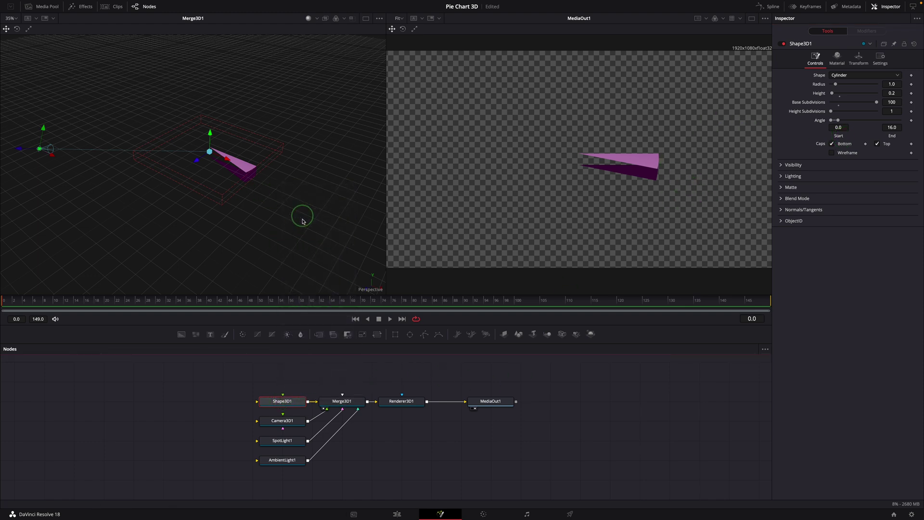
{"action": "left_click", "coordinate": [313, 371]}
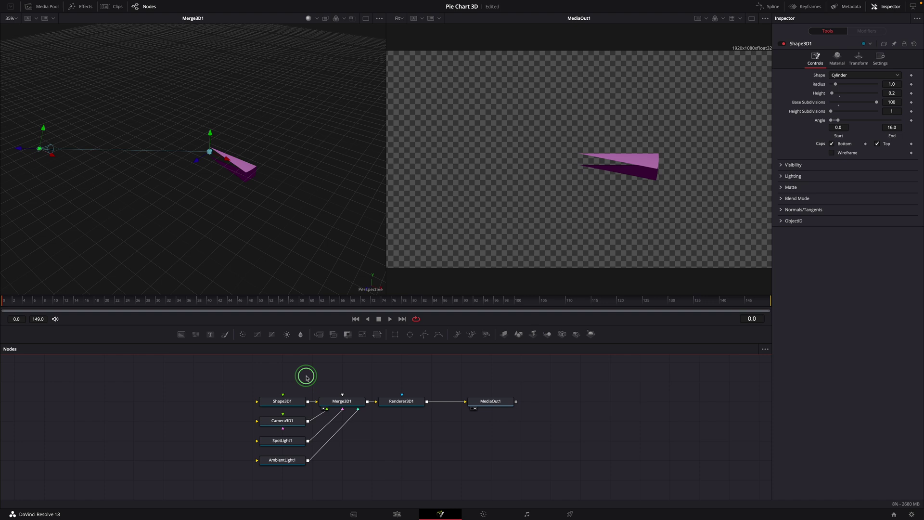
{"action": "right_click", "coordinate": [306, 376]}
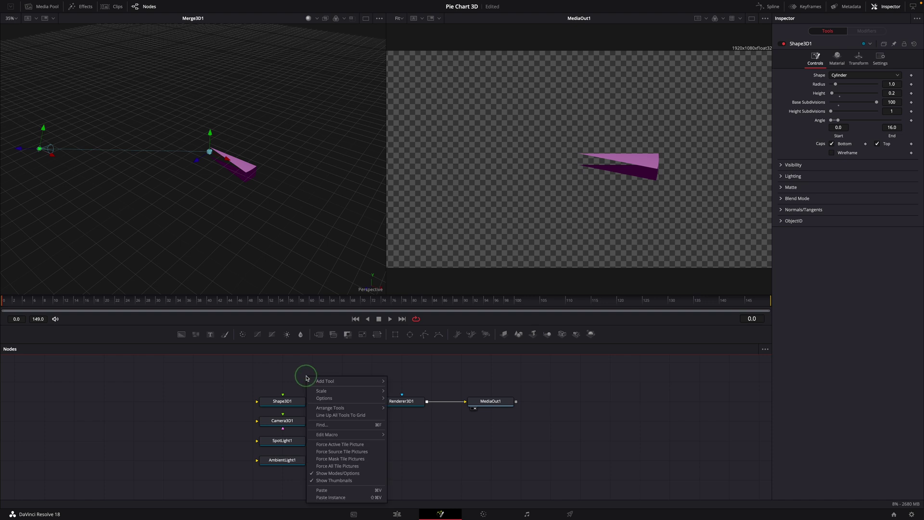
{"action": "left_click", "coordinate": [340, 498]}
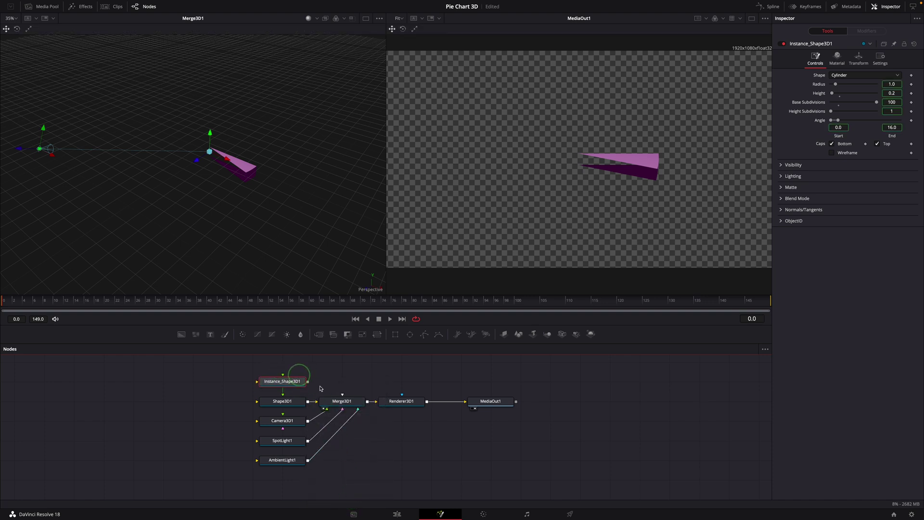
{"action": "left_click_drag", "start_coordinate": [309, 381], "coordinate": [340, 406]}
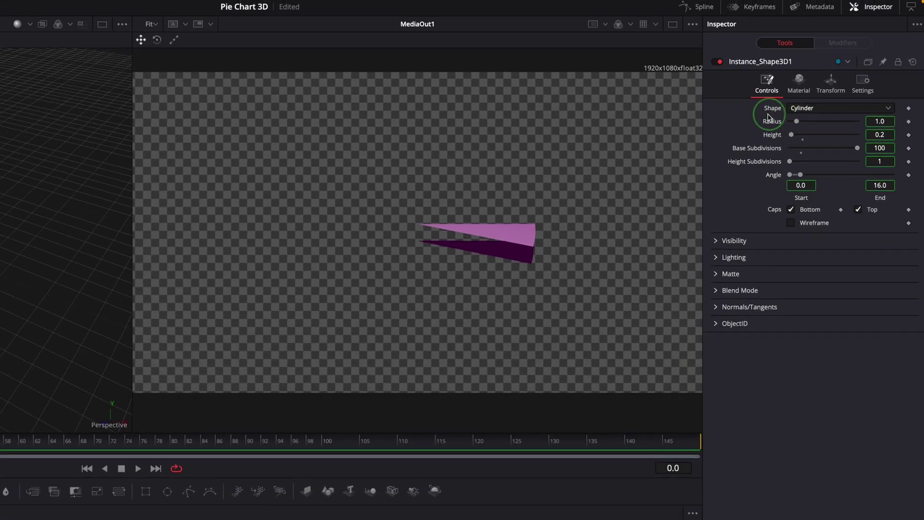
Uninstance the copy's Shape setting and change its type to Plane
{"action": "right_click", "coordinate": [769, 117]}
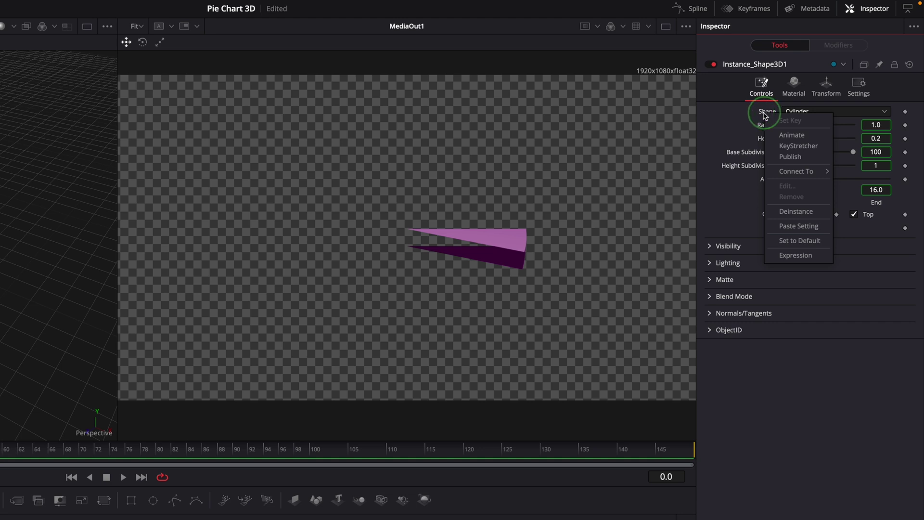
{"action": "left_click", "coordinate": [782, 211]}
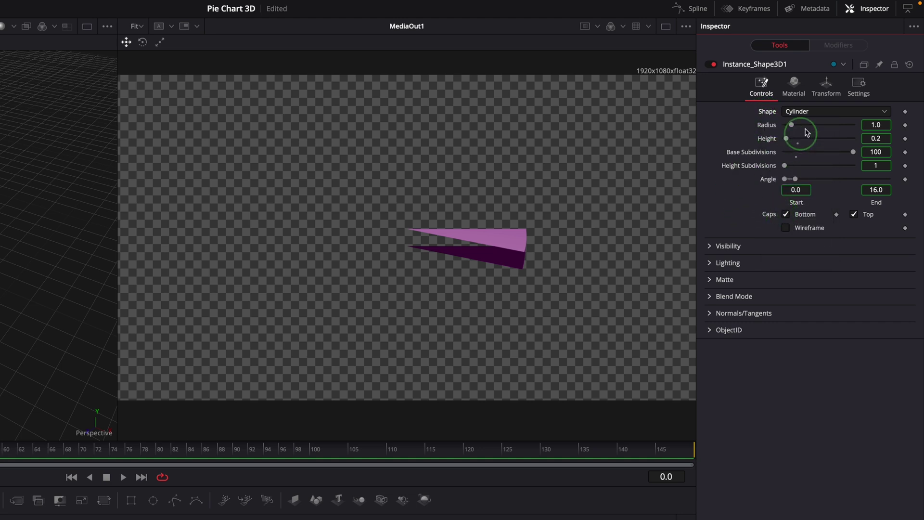
{"action": "left_click", "coordinate": [817, 112]}
{"action": "left_click", "coordinate": [800, 126]}
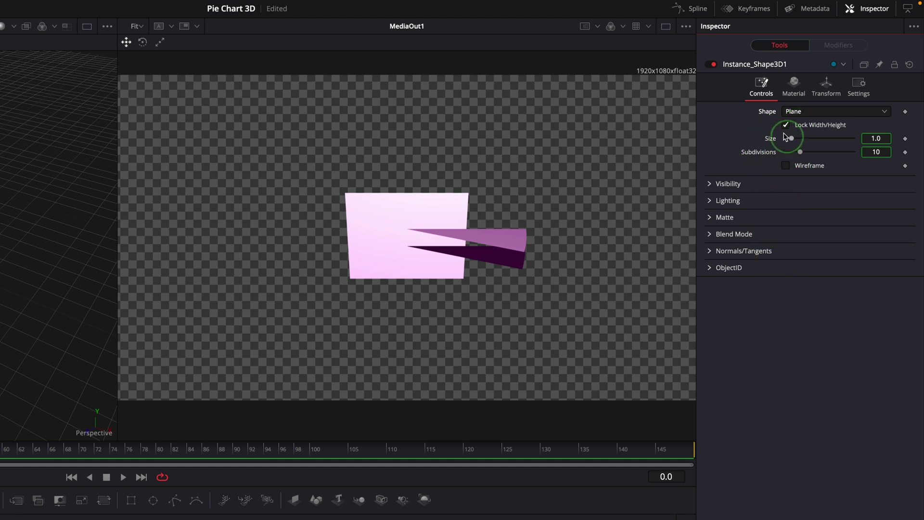
Unlock Width/Height, deinstance Height and start an expression on it
{"action": "right_click", "coordinate": [782, 124]}
{"action": "left_click", "coordinate": [805, 132]}
{"action": "left_click", "coordinate": [786, 124]}
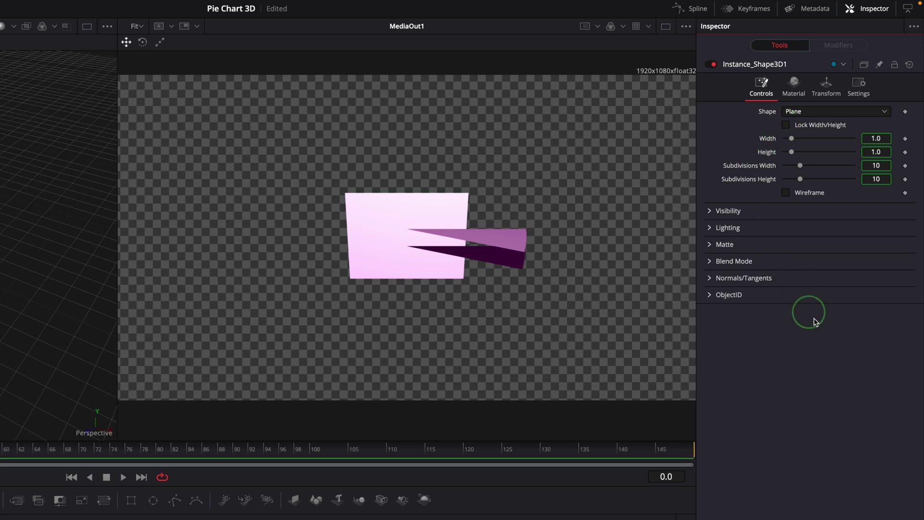
{"action": "right_click", "coordinate": [784, 156]}
{"action": "left_click", "coordinate": [806, 263]}
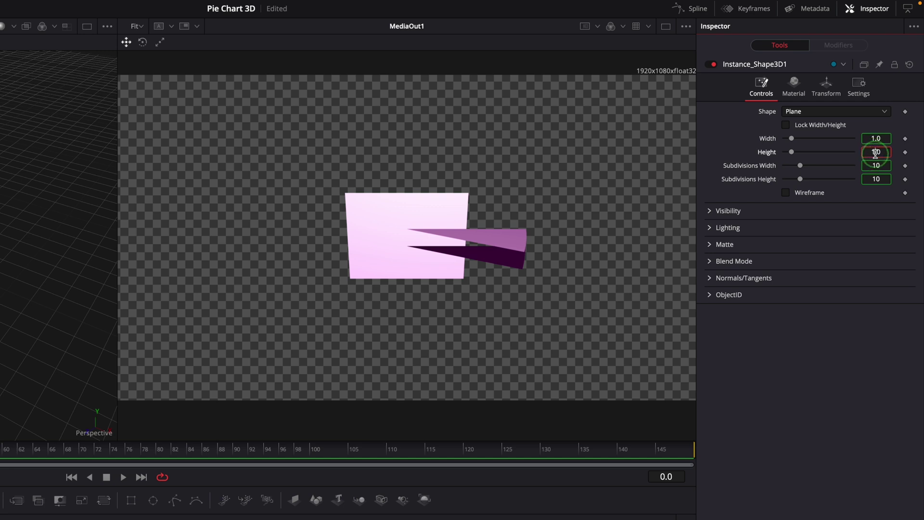
{"action": "left_click", "coordinate": [863, 168]}
{"action": "type", "text": "0"}
{"action": "key", "text": "Return"}
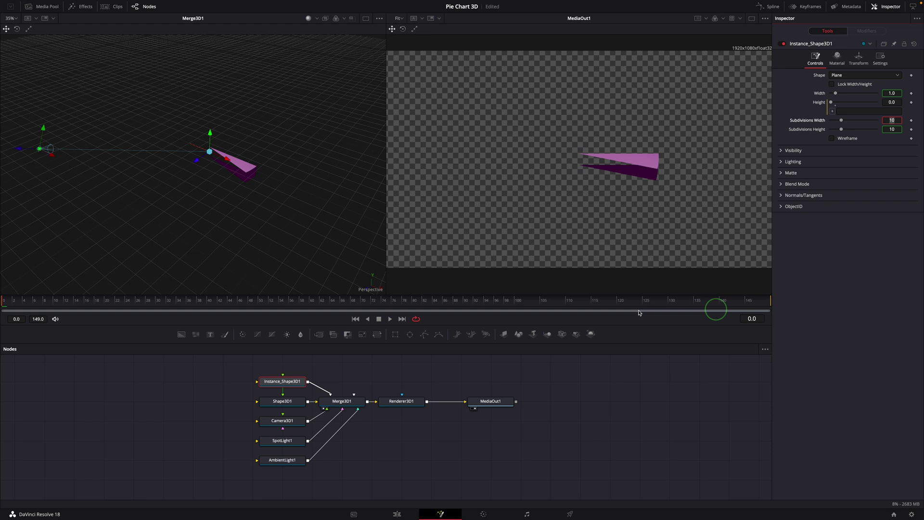
Pin Shape3D1 and pick-whip the plane's Height expression to the cylinder's Height
{"action": "left_click", "coordinate": [282, 402], "text": "ctrl"}
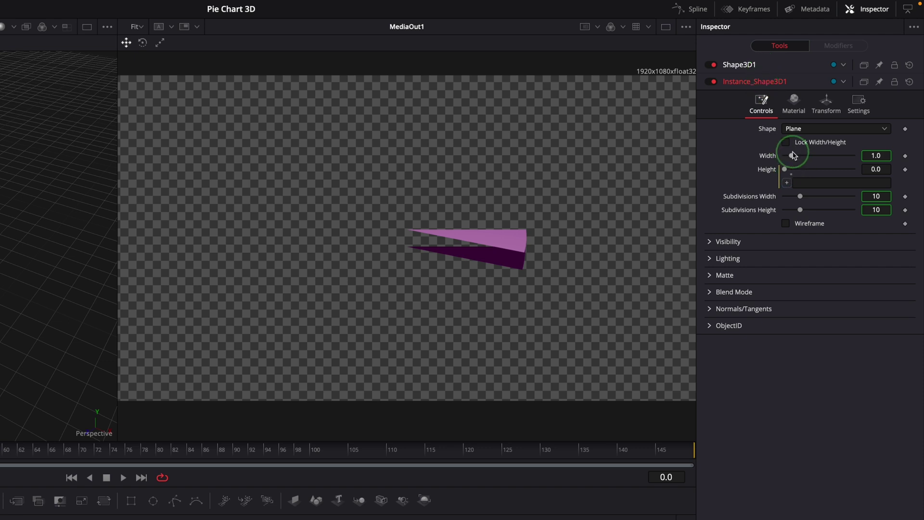
{"action": "left_click", "coordinate": [880, 67]}
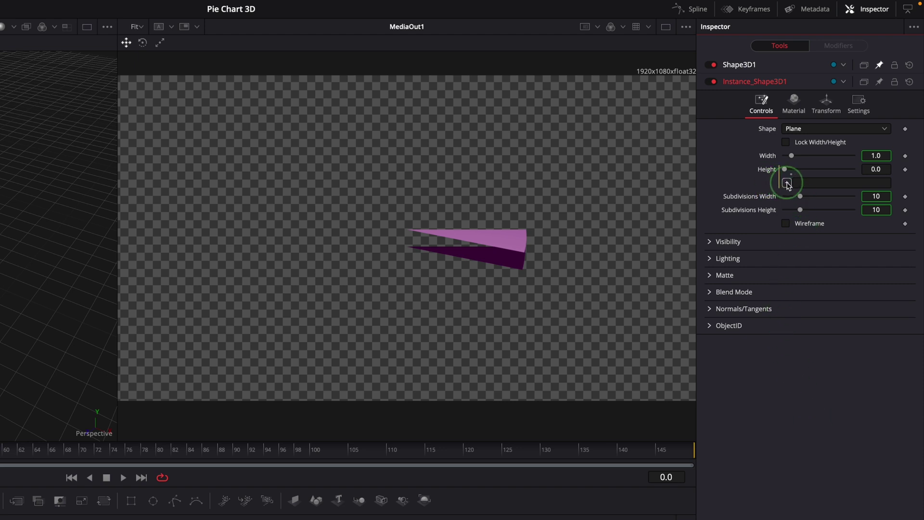
{"action": "left_click_drag", "start_coordinate": [787, 184], "coordinate": [751, 67]}
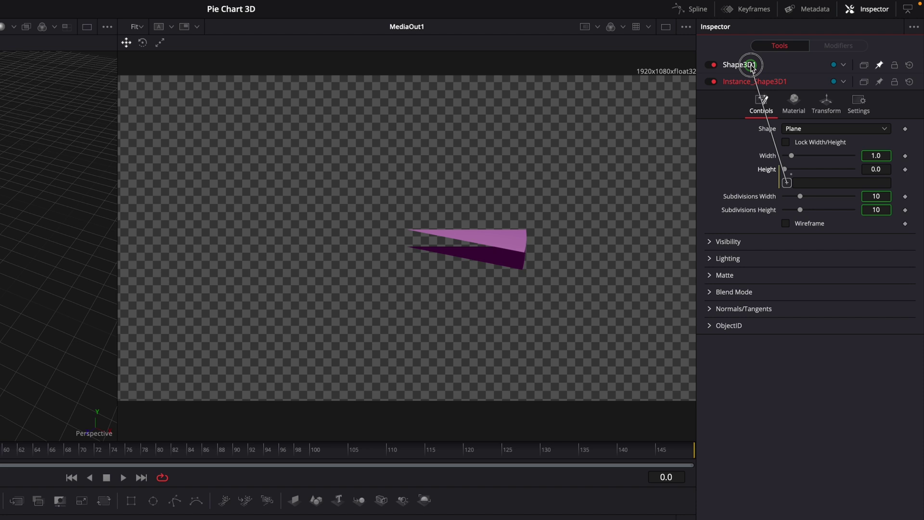
{"action": "left_click_drag", "start_coordinate": [751, 66], "coordinate": [867, 137]}
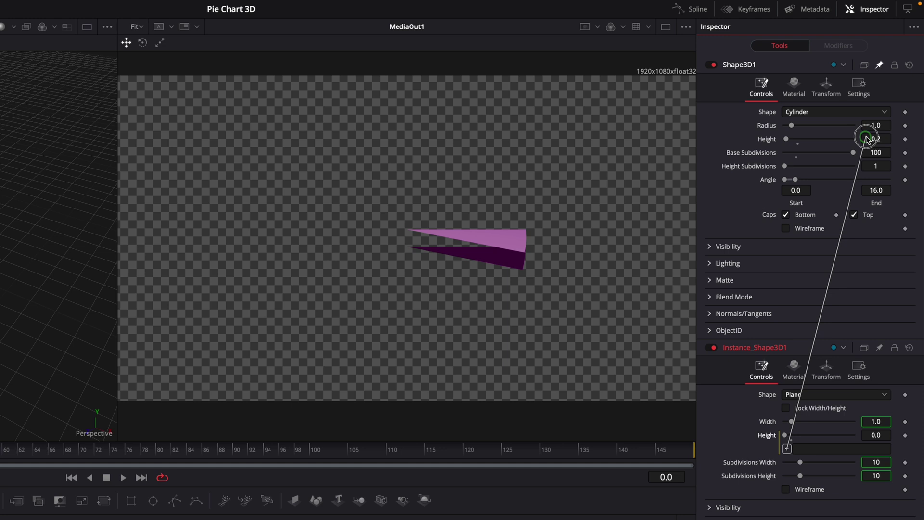
{"action": "left_click_drag", "start_coordinate": [866, 135], "coordinate": [866, 135]}
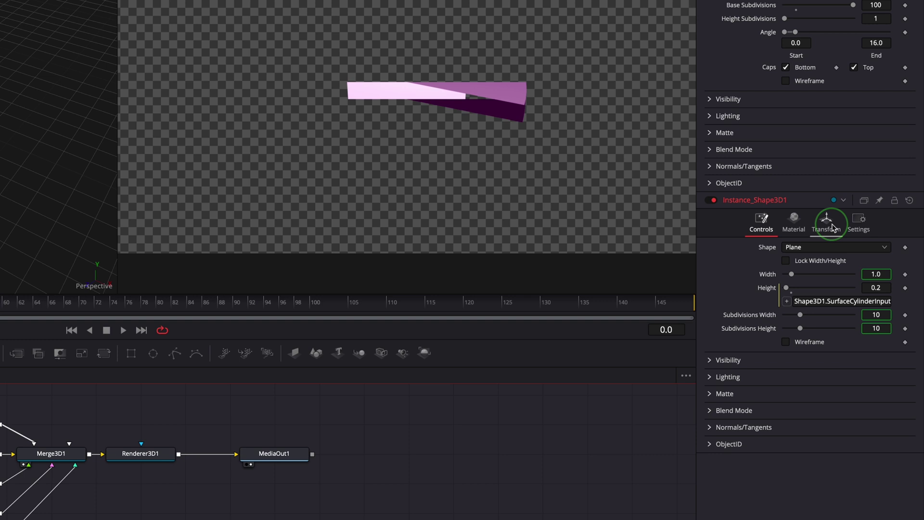
Deinstance Translation X, set it to 0.5, and shift the wedge angle to 40–56
{"action": "left_click", "coordinate": [827, 225]}
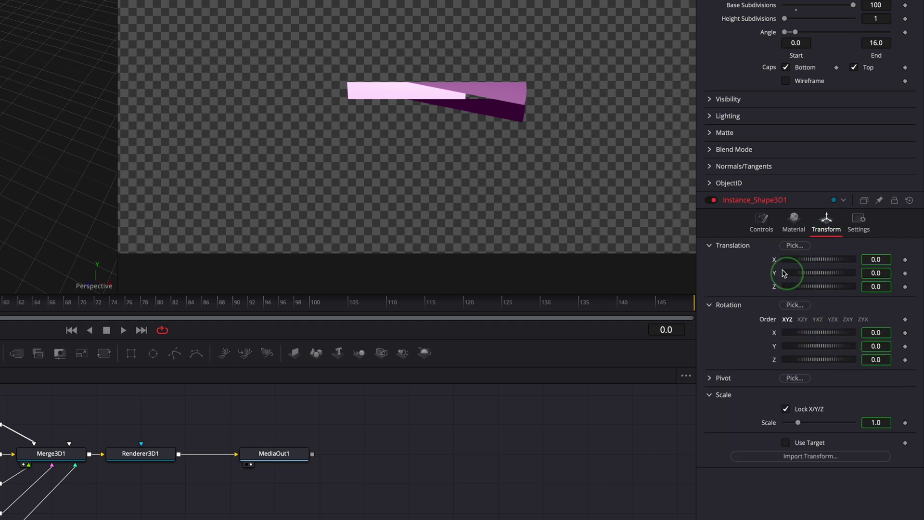
{"action": "right_click", "coordinate": [768, 262]}
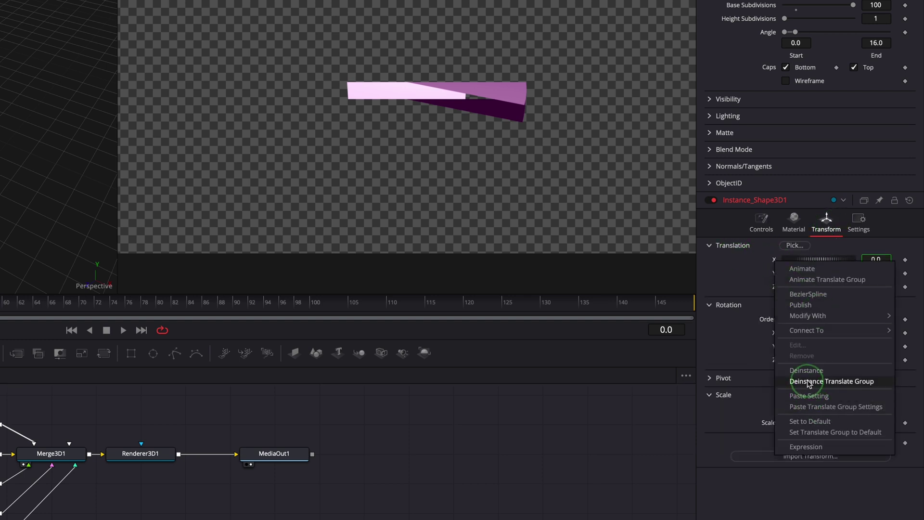
{"action": "left_click", "coordinate": [846, 356]}
{"action": "left_click", "coordinate": [882, 260]}
{"action": "type", "text": ".5"}
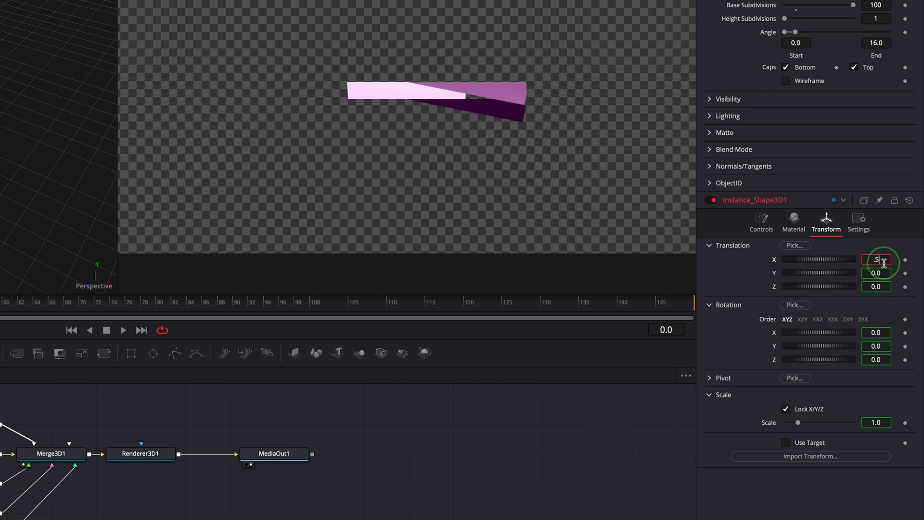
{"action": "key", "text": "Tab"}
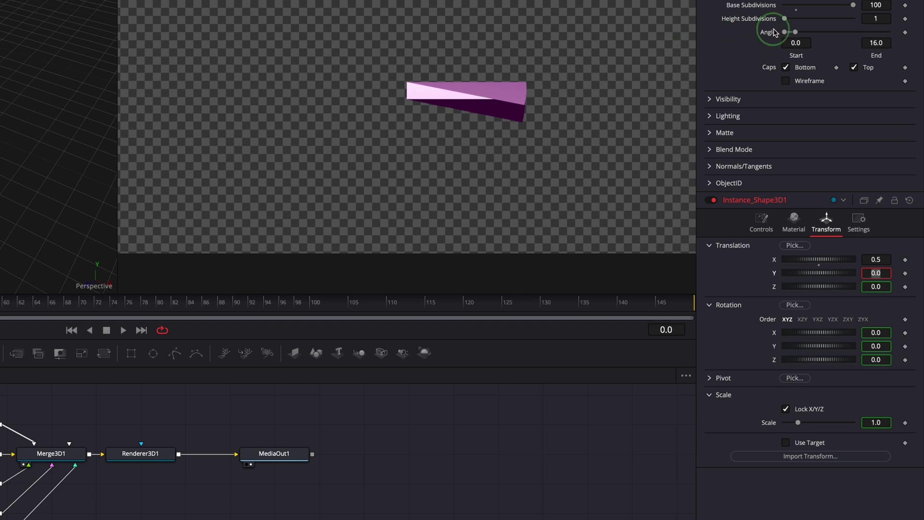
{"action": "left_click_drag", "start_coordinate": [790, 33], "coordinate": [803, 33]}
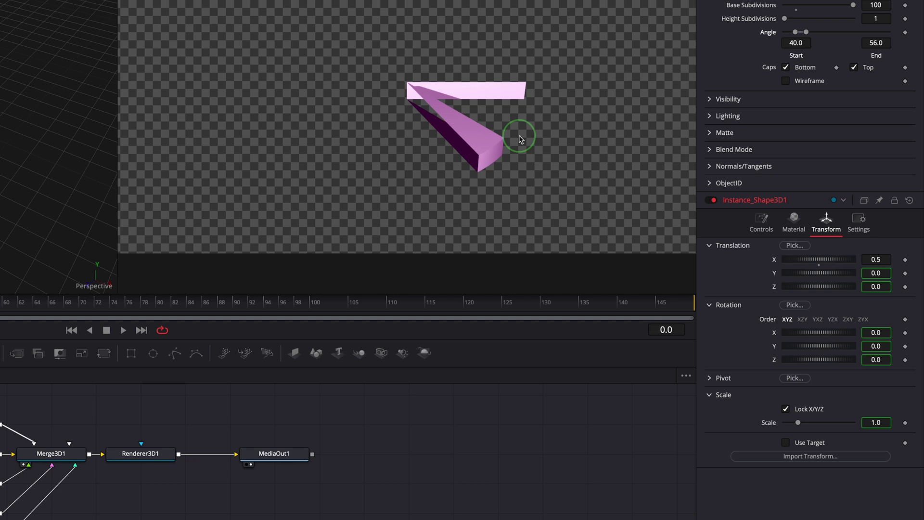
Deinstance Rotation Y and link it to negative Angle Start, reading -40
{"action": "right_click", "coordinate": [774, 347]}
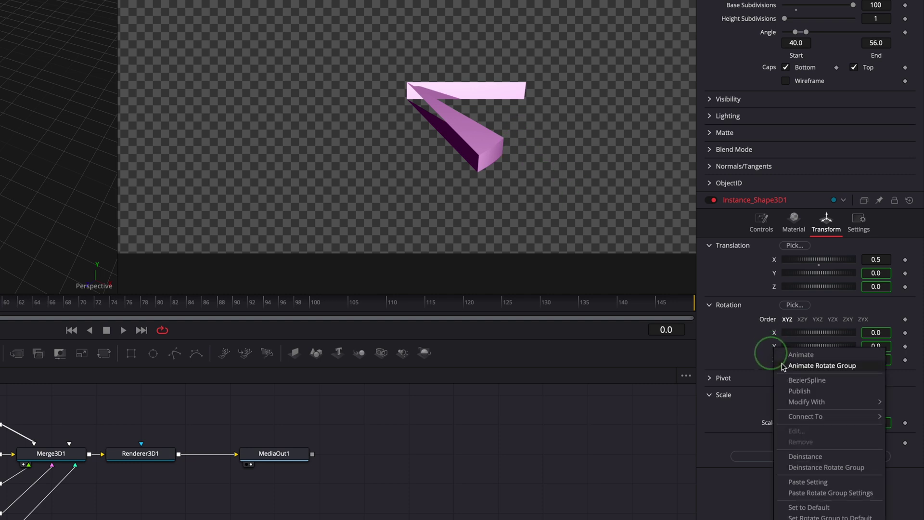
{"action": "left_click", "coordinate": [804, 458]}
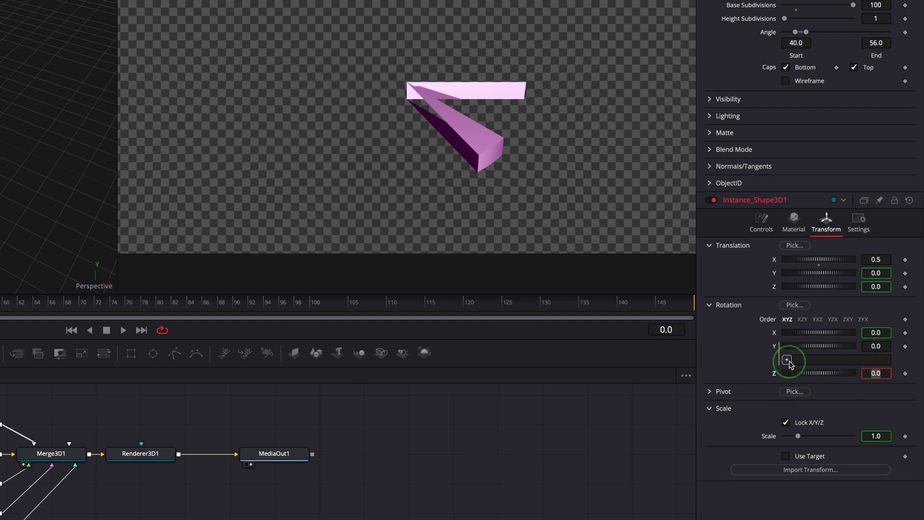
{"action": "left_click_drag", "start_coordinate": [787, 360], "coordinate": [796, 44]}
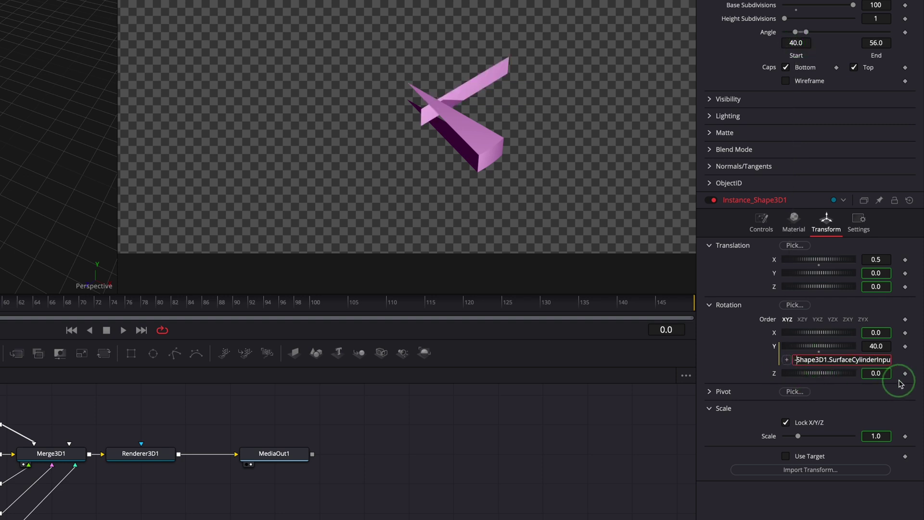
{"action": "key", "text": "Return"}
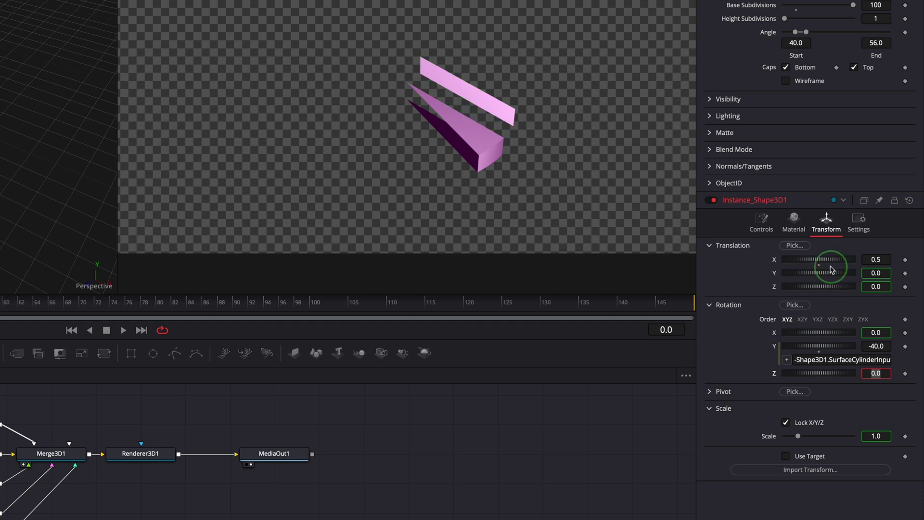
Deinstance Pivot X, set it to -0.5, and test by sliding the angle to 16–58
{"action": "left_click", "coordinate": [709, 394]}
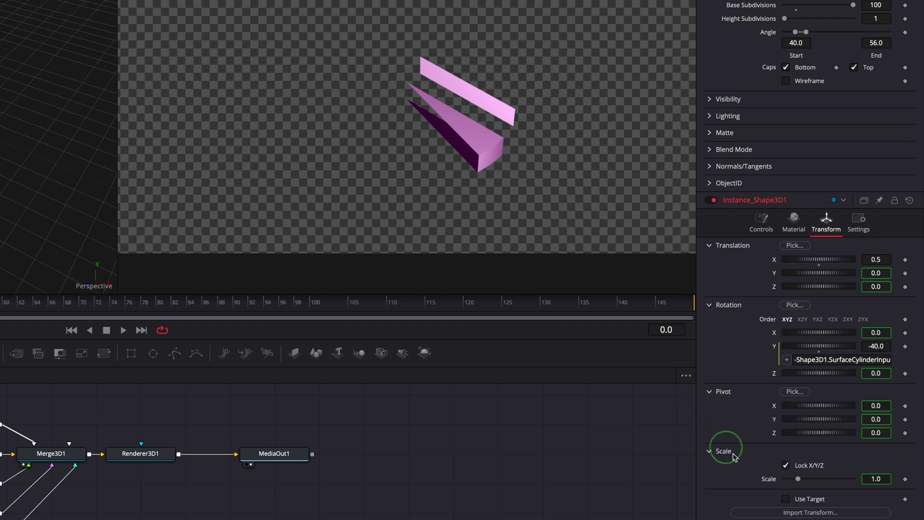
{"action": "right_click", "coordinate": [774, 409]}
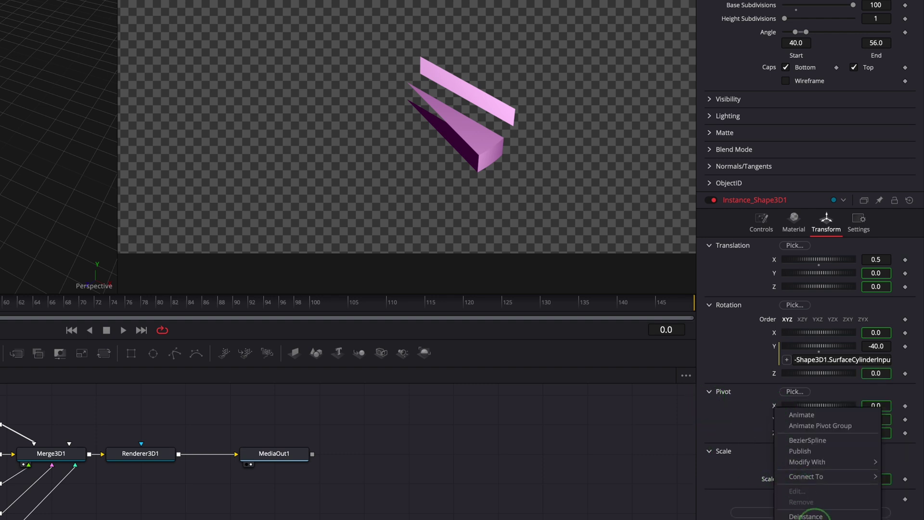
{"action": "left_click", "coordinate": [807, 515]}
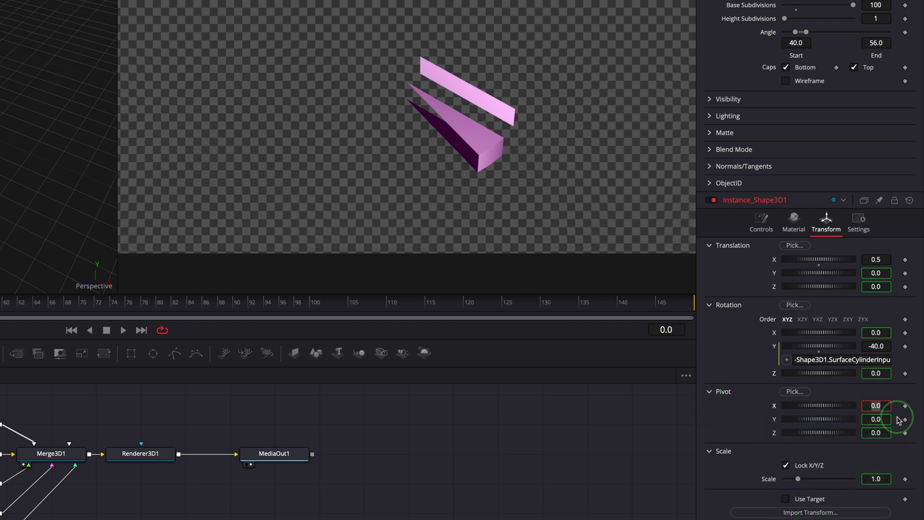
{"action": "left_click", "coordinate": [877, 405]}
{"action": "type", "text": "-.5"}
{"action": "key", "text": "Tab"}
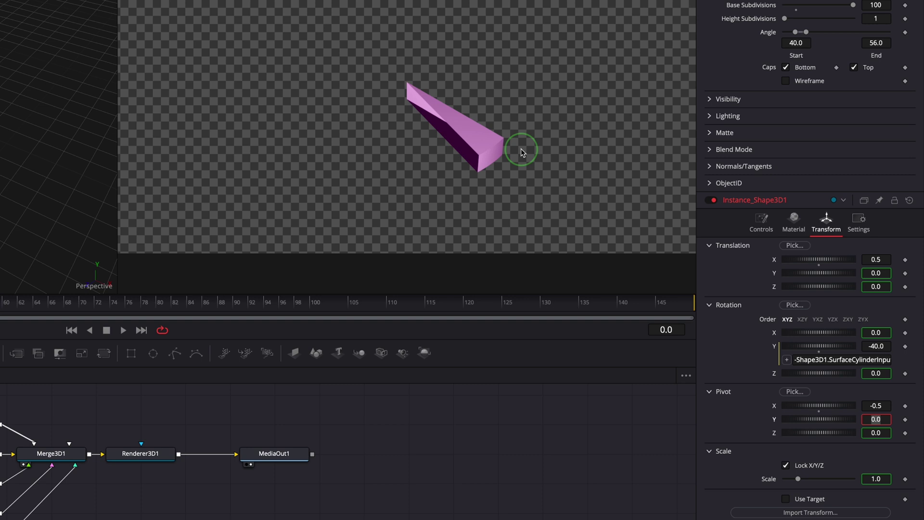
{"action": "mouse_move", "coordinate": [804, 33]}
{"action": "left_mouse_down"}
{"action": "mouse_move", "coordinate": [827, 36]}
{"action": "mouse_move", "coordinate": [795, 44]}
{"action": "mouse_move", "coordinate": [806, 36]}
{"action": "left_mouse_up"}
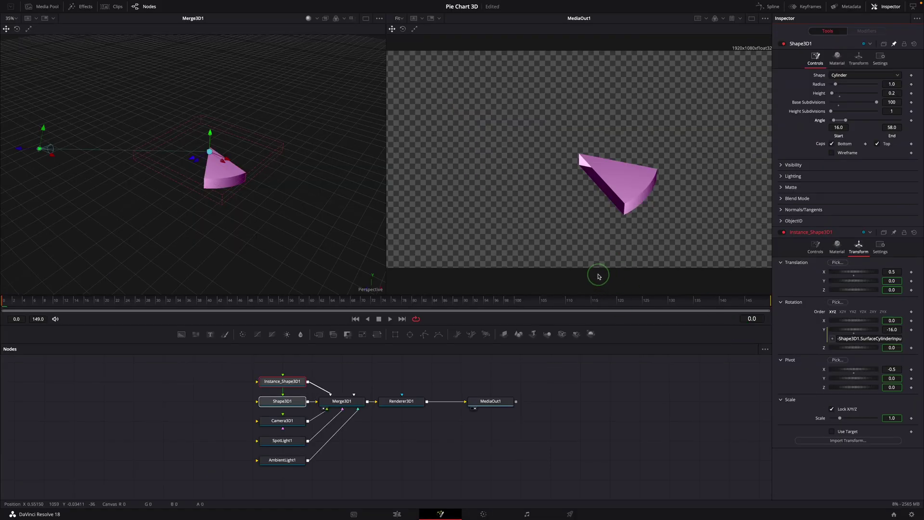
Select and copy the Instance_Shape3D1 node
{"action": "left_click", "coordinate": [286, 383]}
{"action": "left_click", "coordinate": [326, 381]}
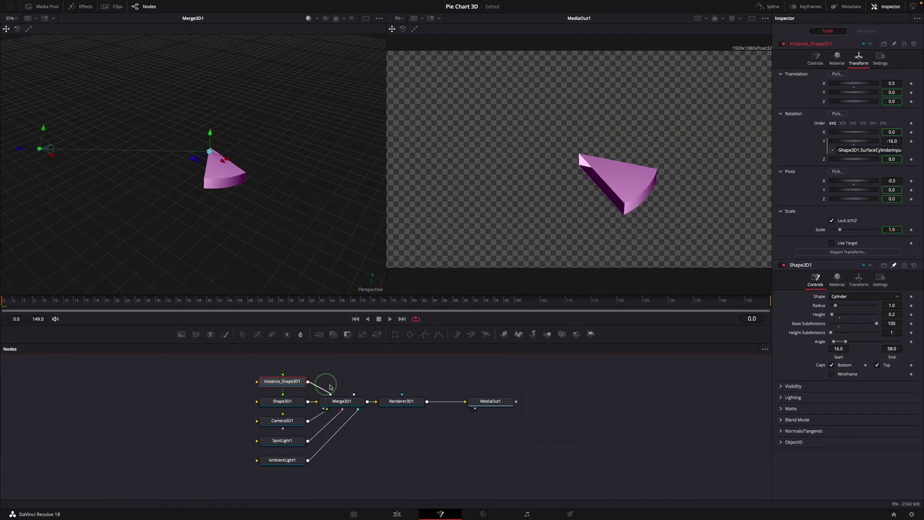
{"action": "right_click", "coordinate": [292, 385]}
{"action": "left_click", "coordinate": [322, 200]}
Paste Instance_Instance_Shape3D1, wire it into Merge3D1, and view its Transform settings
{"action": "left_click", "coordinate": [353, 373]}
{"action": "right_click", "coordinate": [351, 373]}
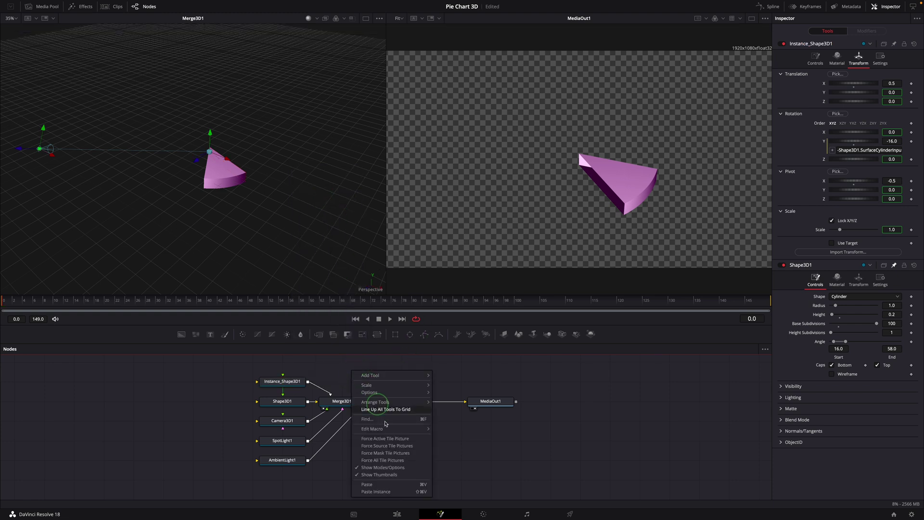
{"action": "left_click", "coordinate": [390, 489]}
{"action": "left_click", "coordinate": [368, 374]}
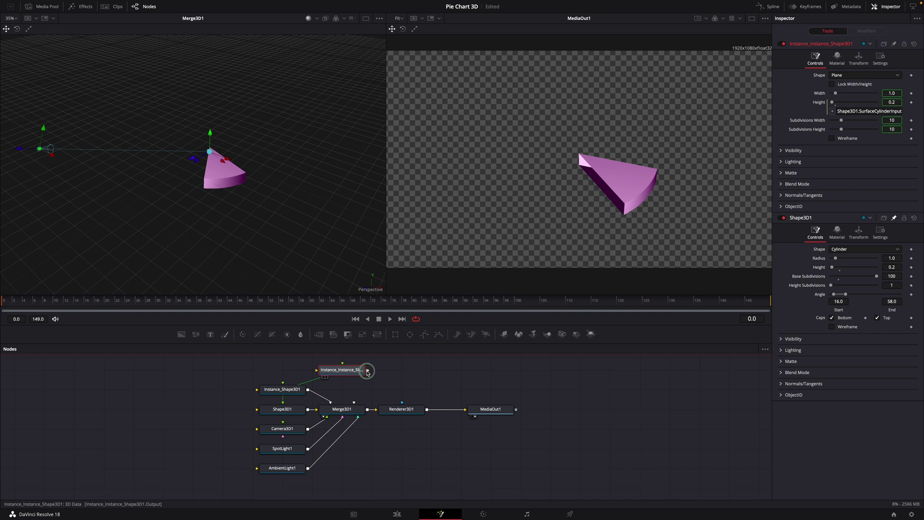
{"action": "left_click_drag", "start_coordinate": [368, 373], "coordinate": [354, 409]}
{"action": "left_click", "coordinate": [363, 400]}
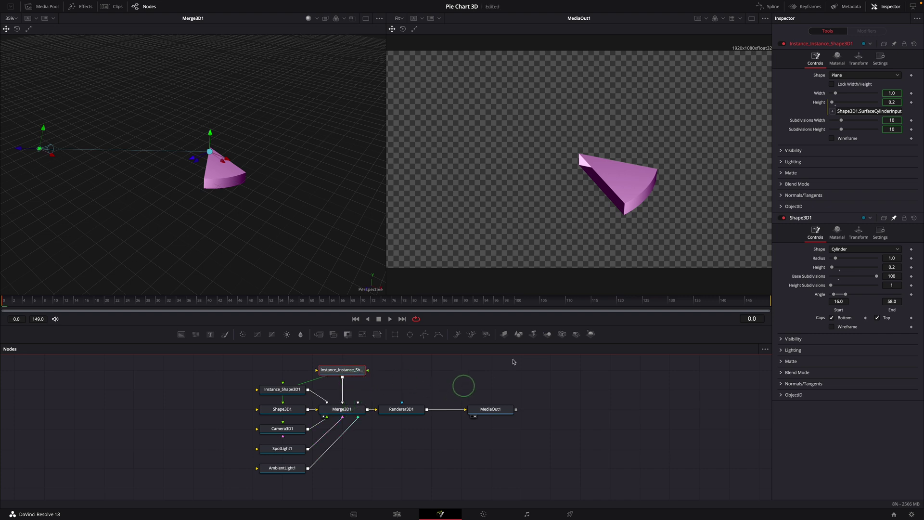
{"action": "right_click", "coordinate": [817, 110]}
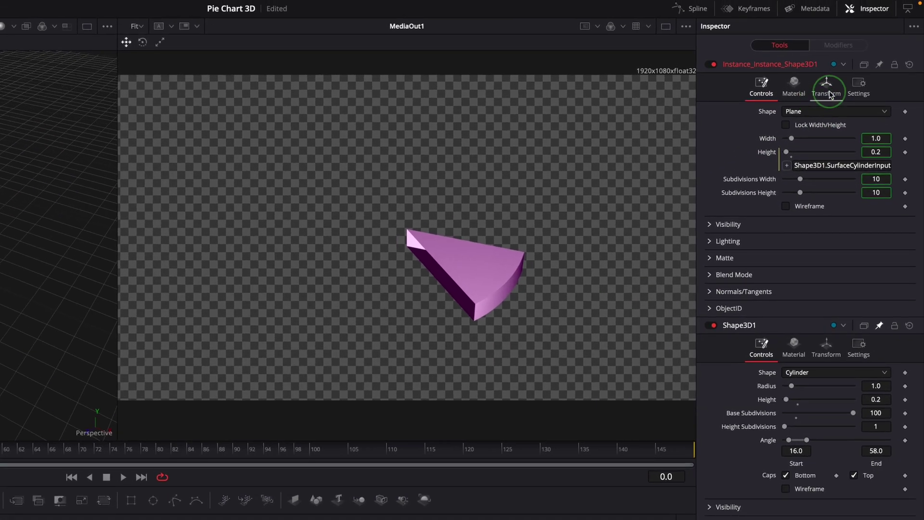
{"action": "left_click", "coordinate": [858, 59]}
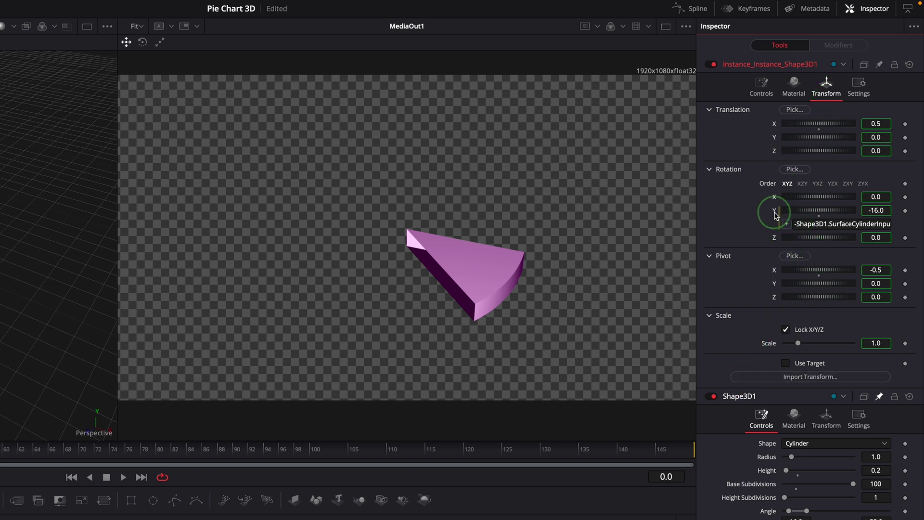
Point the Rotation Y expression at EndSweep and set the slice angle to 0–324
{"action": "right_click", "coordinate": [775, 214]}
{"action": "left_click", "coordinate": [807, 324]}
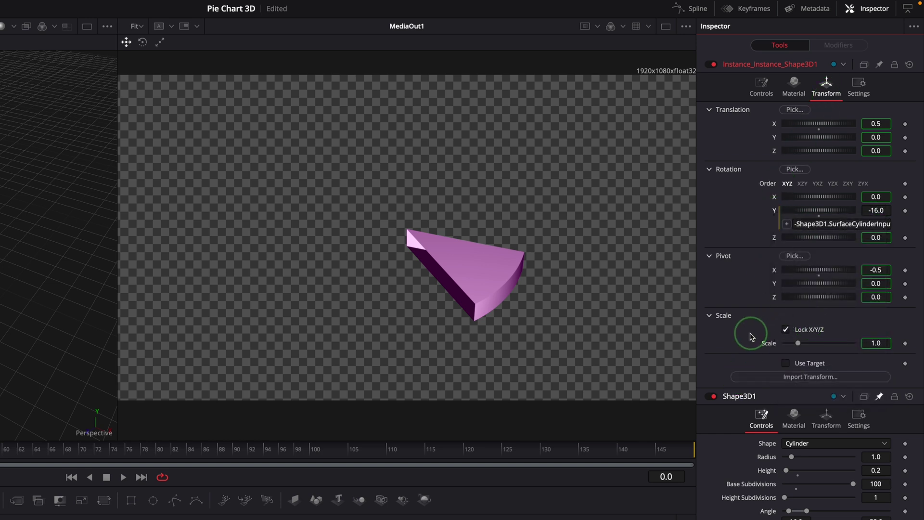
{"action": "left_click", "coordinate": [842, 225]}
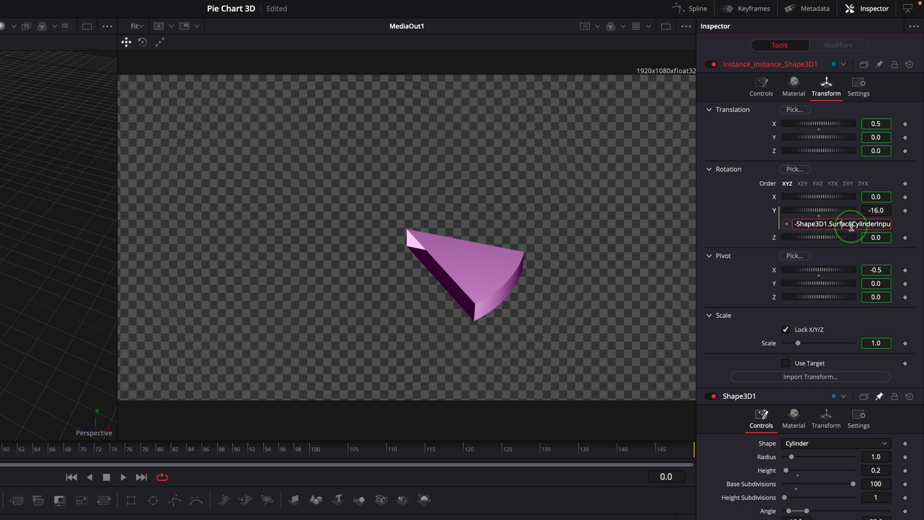
{"action": "left_click_drag", "start_coordinate": [852, 226], "coordinate": [922, 229]}
{"action": "left_click", "coordinate": [857, 226]}
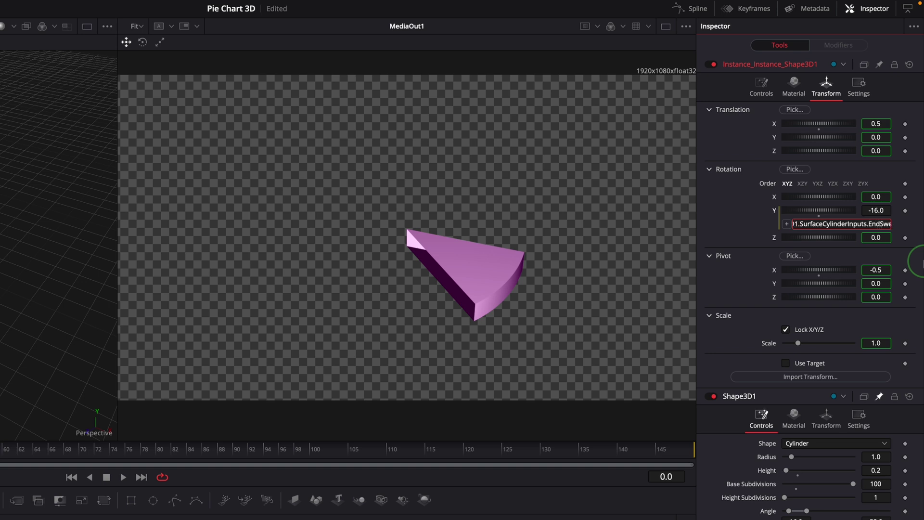
{"action": "key", "text": "Tab"}
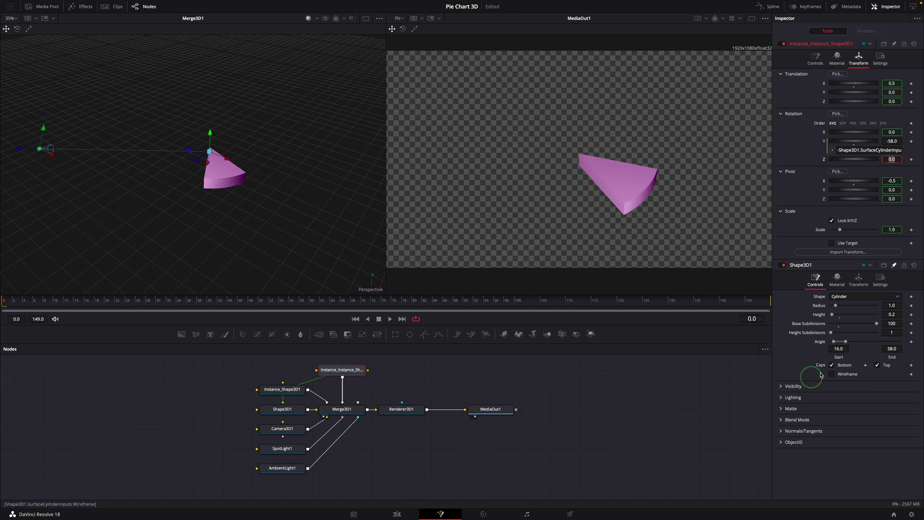
{"action": "mouse_move", "coordinate": [838, 342]}
{"action": "left_mouse_down"}
{"action": "mouse_move", "coordinate": [890, 346]}
{"action": "mouse_move", "coordinate": [845, 346]}
{"action": "left_mouse_up"}
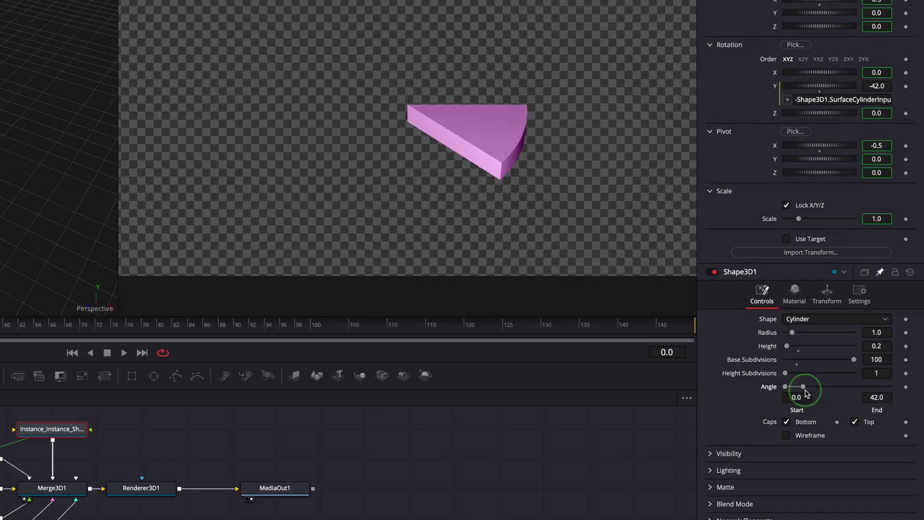
{"action": "left_click_drag", "start_coordinate": [807, 392], "coordinate": [880, 385]}
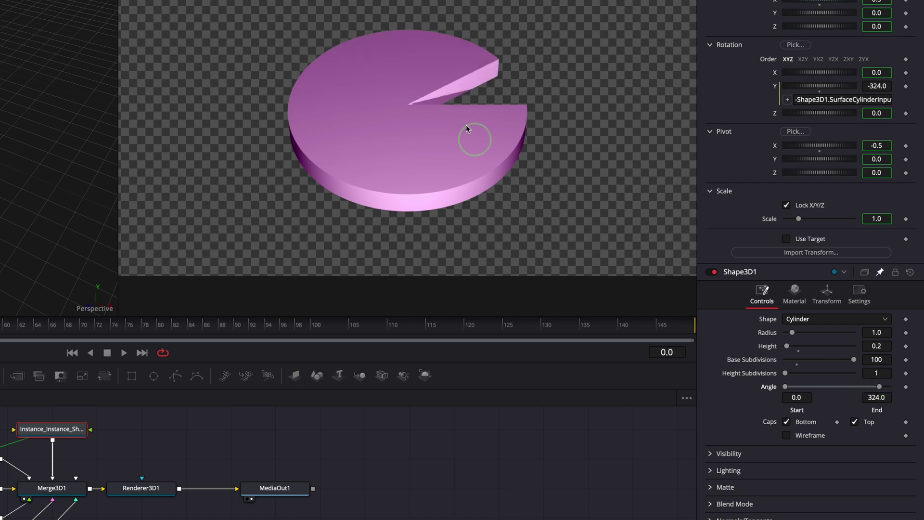
Turn off Receives Shadows on Shape3D1's material and box-select all pie nodes
{"action": "left_click", "coordinate": [797, 303]}
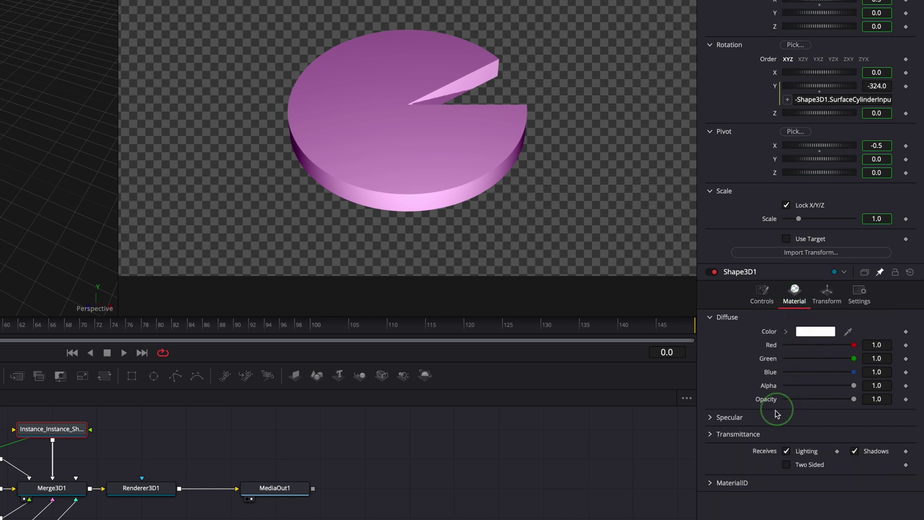
{"action": "left_click", "coordinate": [856, 452]}
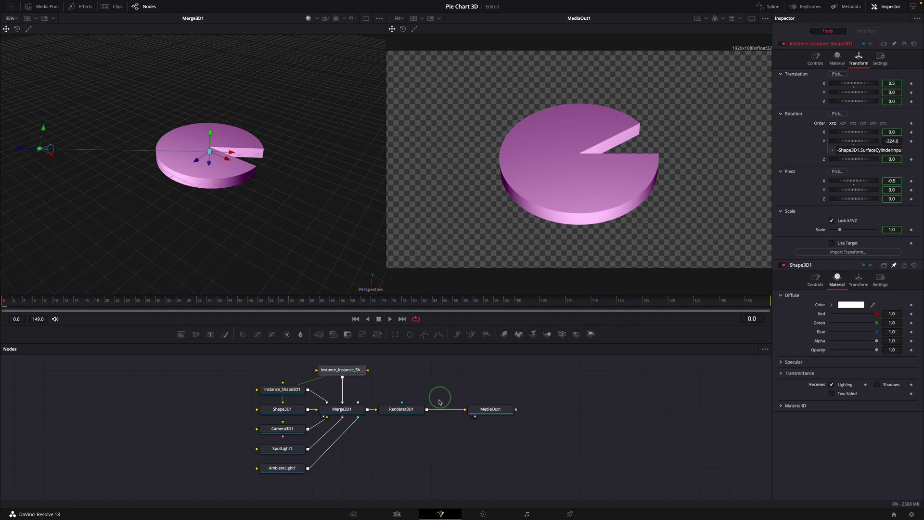
{"action": "mouse_move", "coordinate": [238, 360]}
{"action": "left_mouse_down"}
{"action": "mouse_move", "coordinate": [417, 485]}
{"action": "mouse_move", "coordinate": [448, 481]}
{"action": "left_mouse_up"}
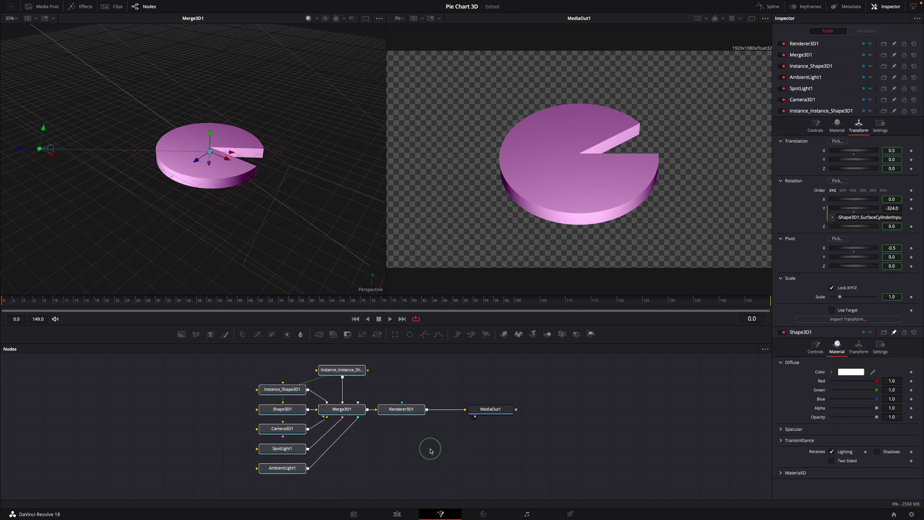
Create MacroTool1 from the selected nodes, review its controls, and close the macro editor
{"action": "right_click", "coordinate": [408, 411]}
{"action": "mouse_move", "coordinate": [424, 293]}
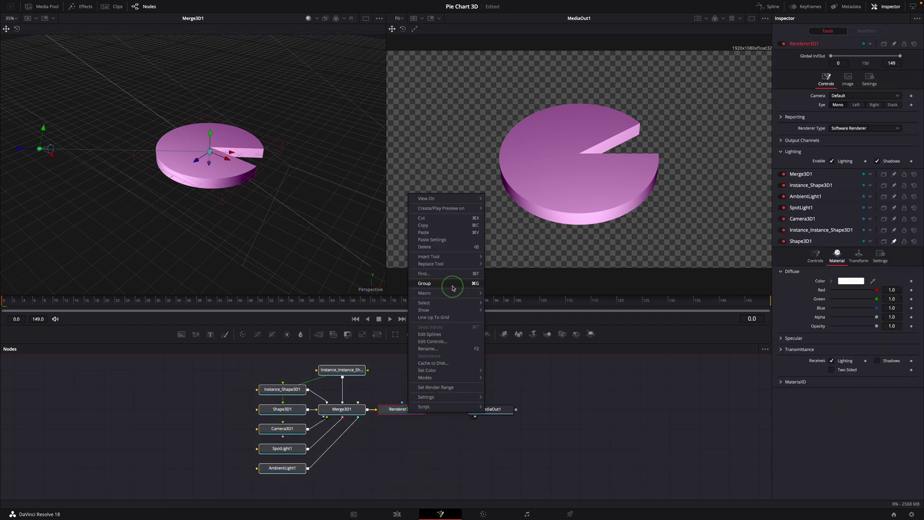
{"action": "left_click", "coordinate": [509, 292]}
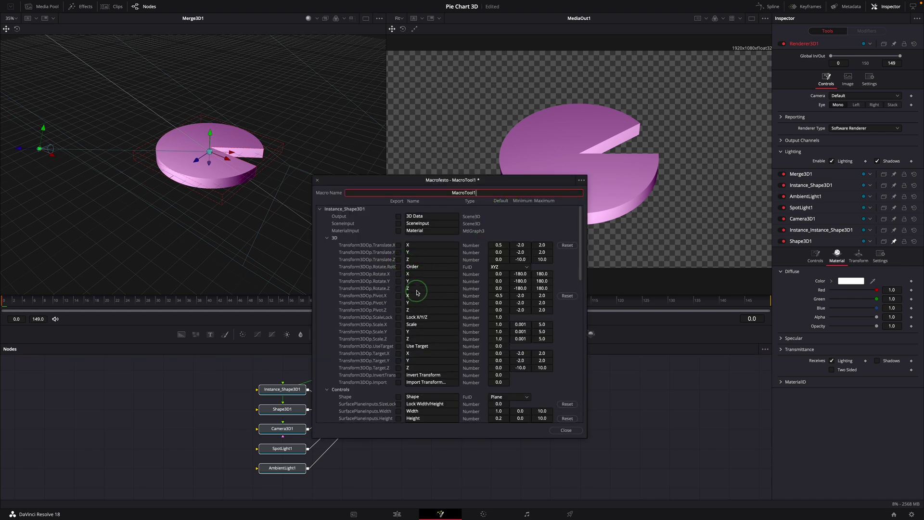
{"action": "scroll", "coordinate": [416, 291], "scroll_direction": "down", "scroll_amount": 3}
{"action": "scroll", "coordinate": [415, 294], "scroll_direction": "down", "scroll_amount": 3}
{"action": "scroll", "coordinate": [414, 299], "scroll_direction": "down", "scroll_amount": 3}
{"action": "scroll", "coordinate": [412, 304], "scroll_direction": "down", "scroll_amount": 3}
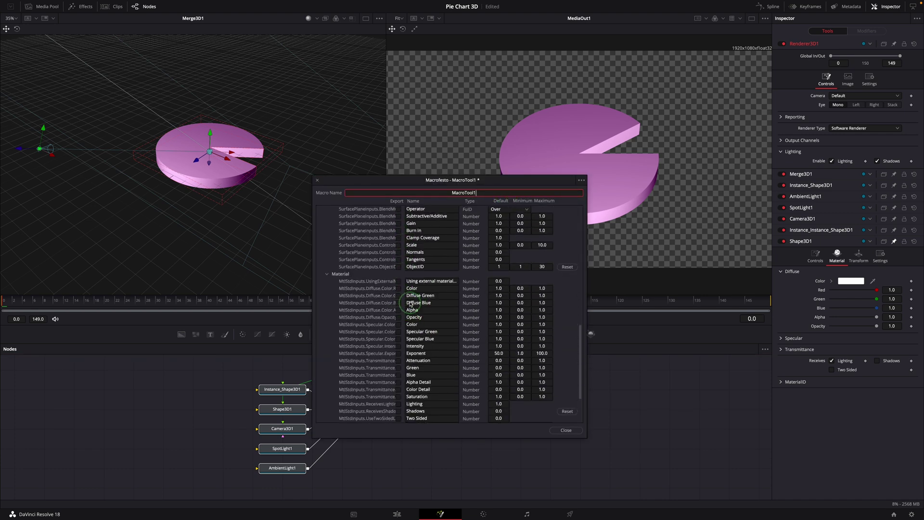
{"action": "scroll", "coordinate": [411, 304], "scroll_direction": "up", "scroll_amount": 5}
{"action": "left_click", "coordinate": [581, 181]}
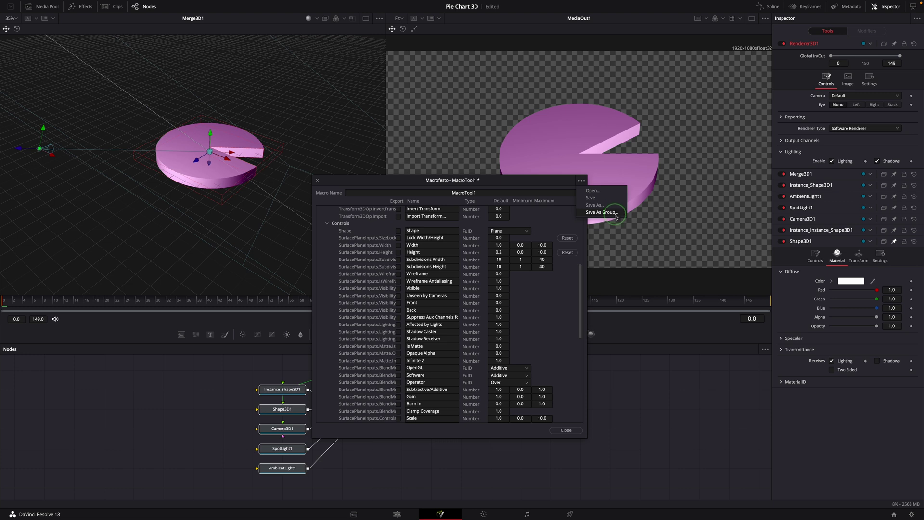
{"action": "left_click", "coordinate": [559, 335]}
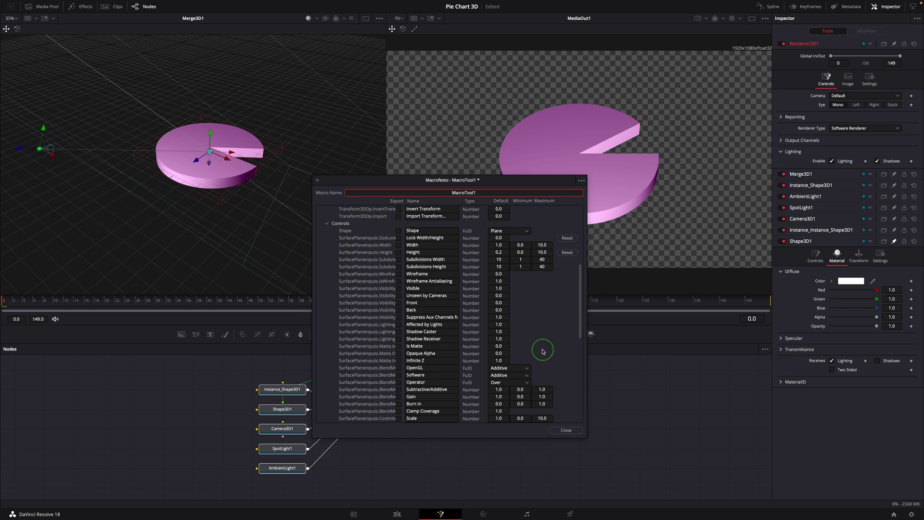
{"action": "left_click", "coordinate": [567, 431]}
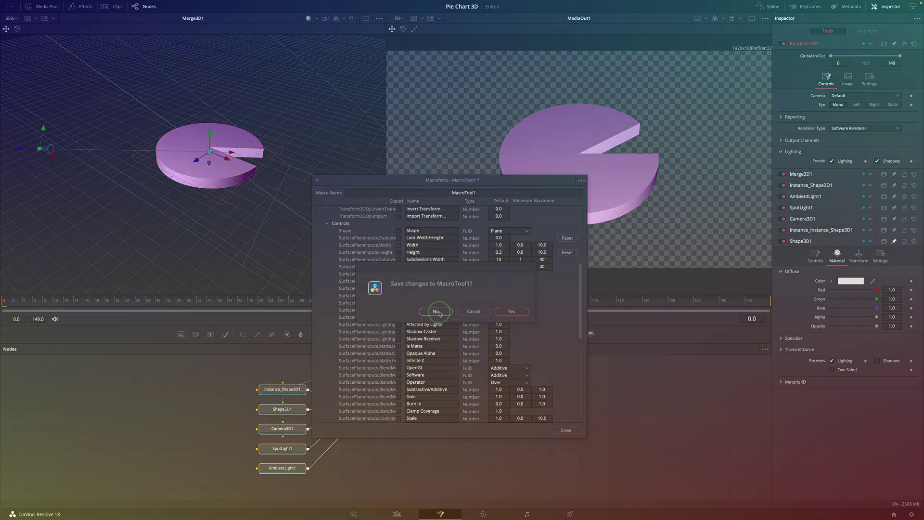